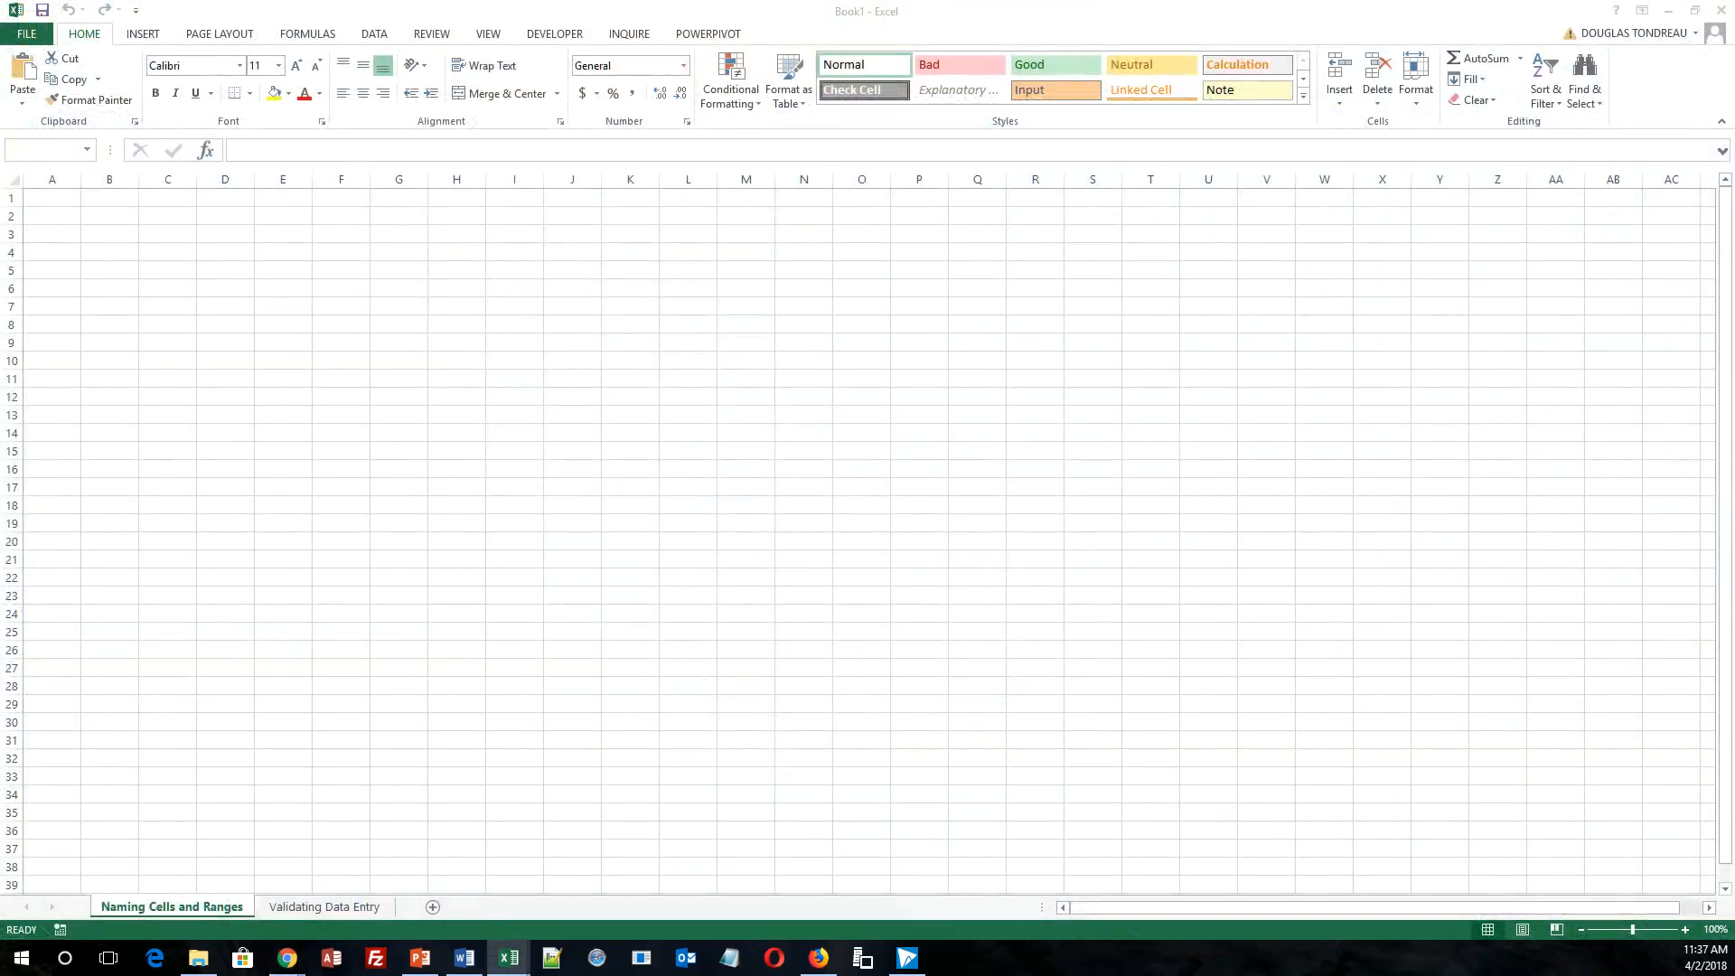
Enter the title "Monthly Expenses" in cell A1.
left_click(43, 197)
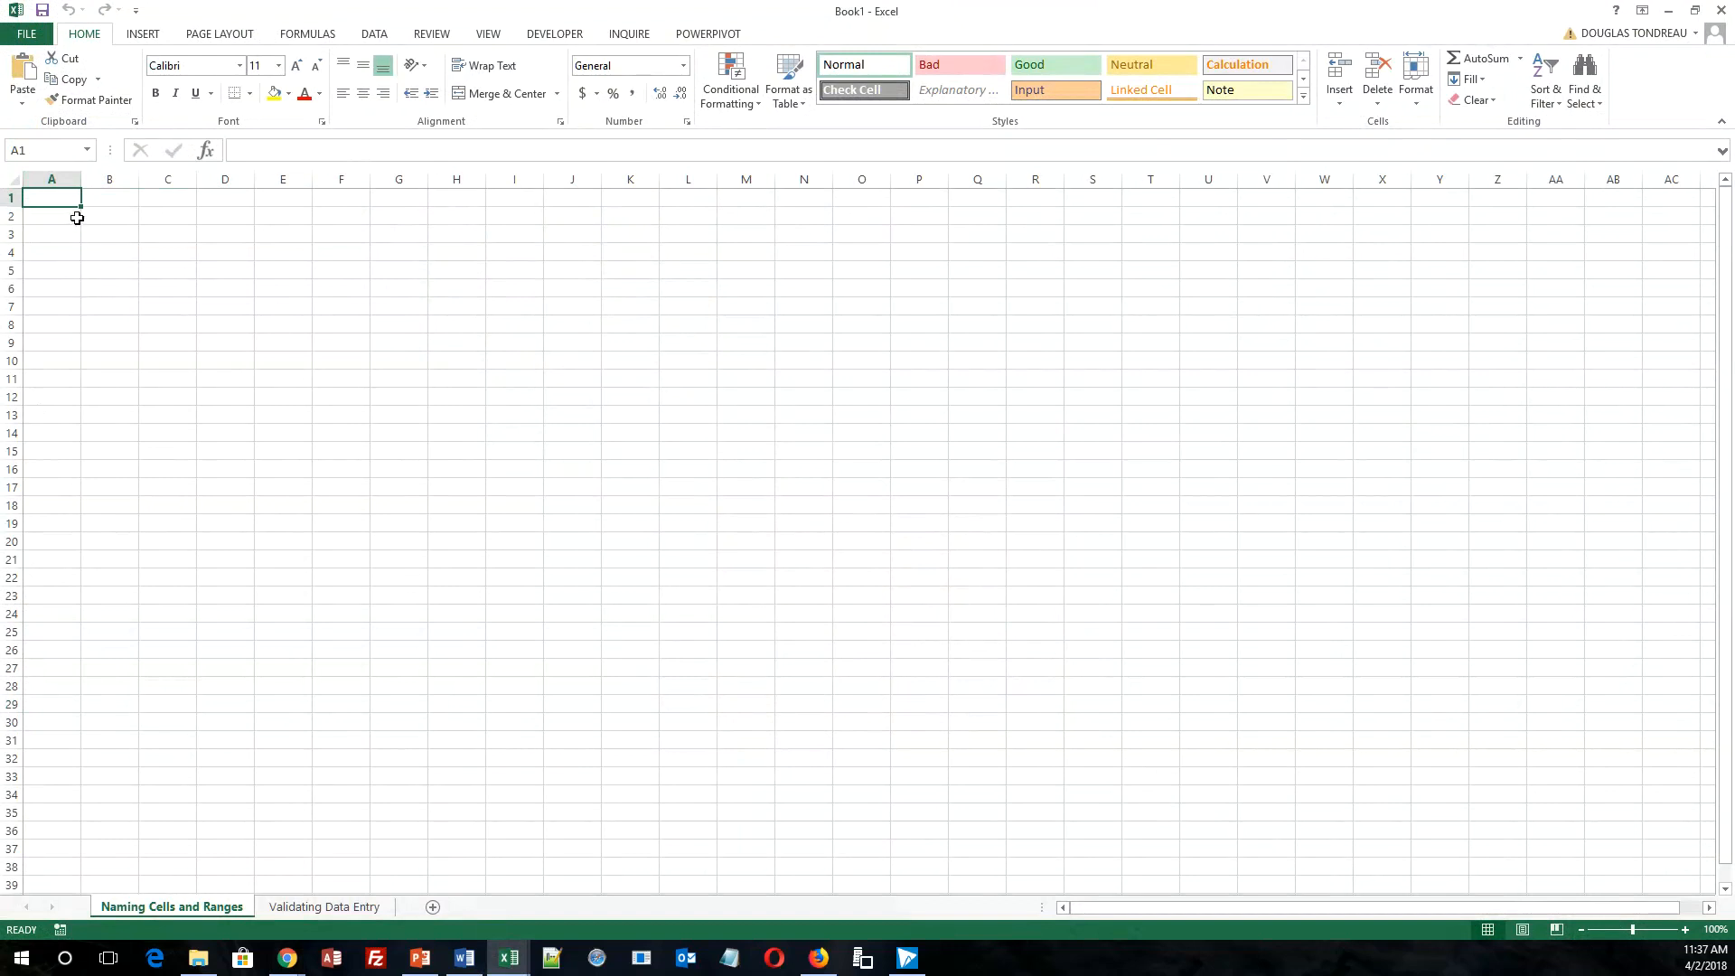
type("Monthl")
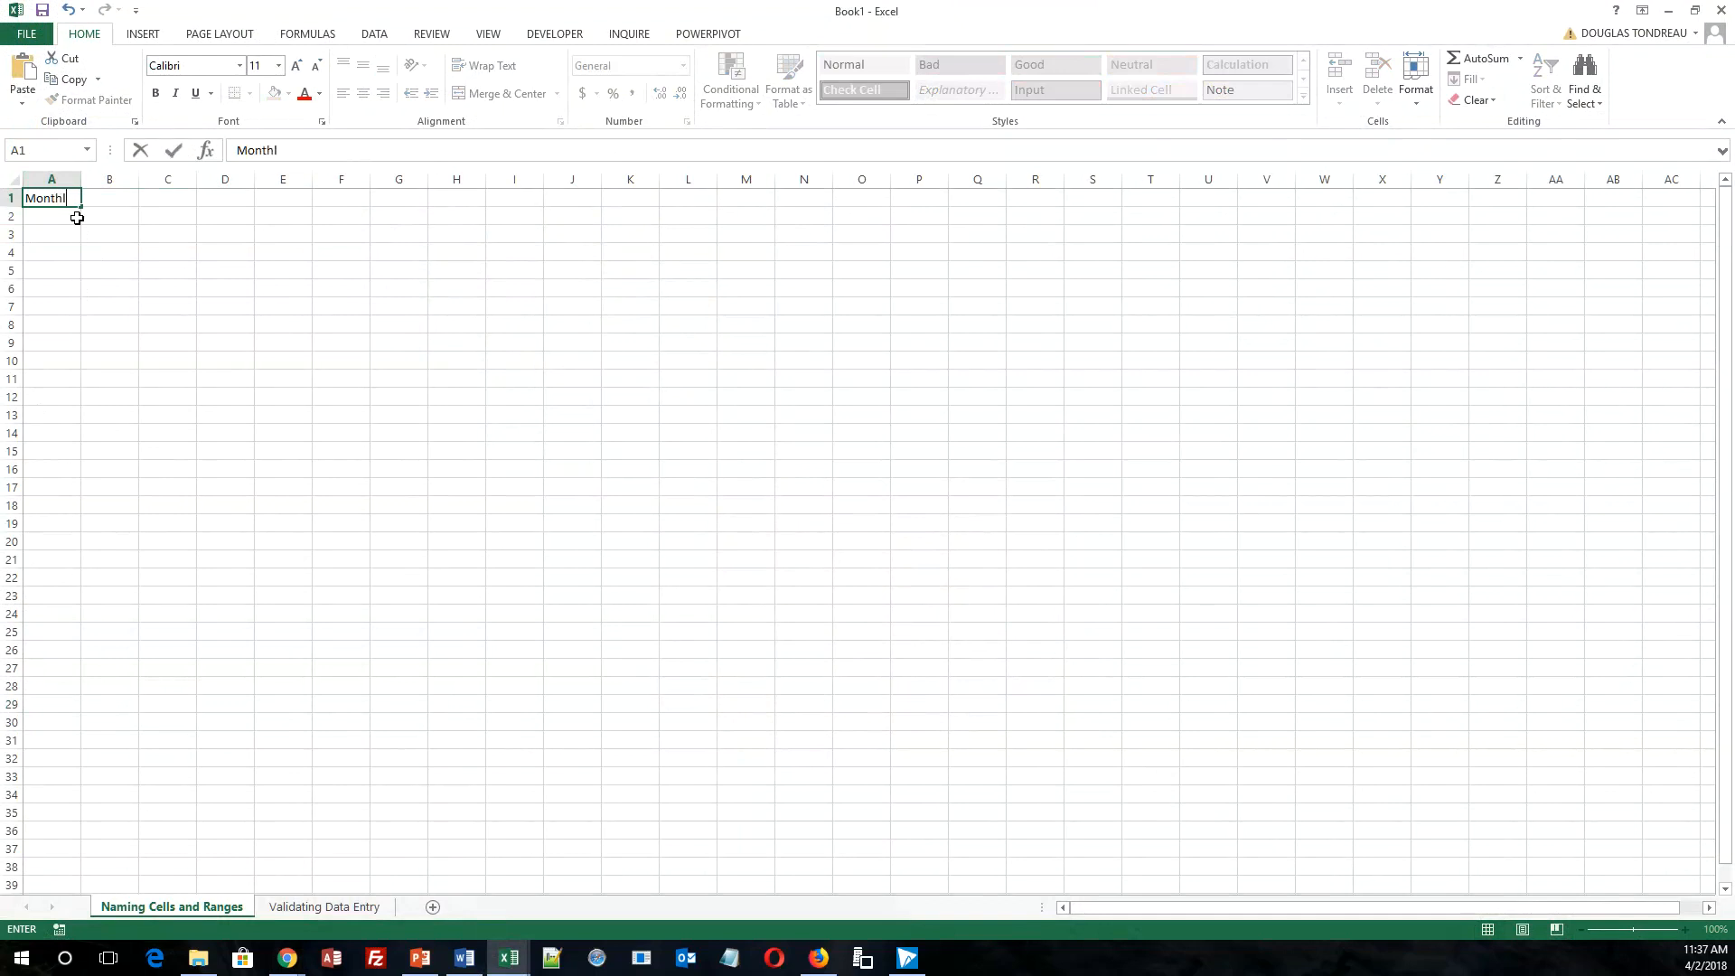
type("y Expenses")
key("Return")
key("Return")
key("Return")
key("Return")
key("Return")
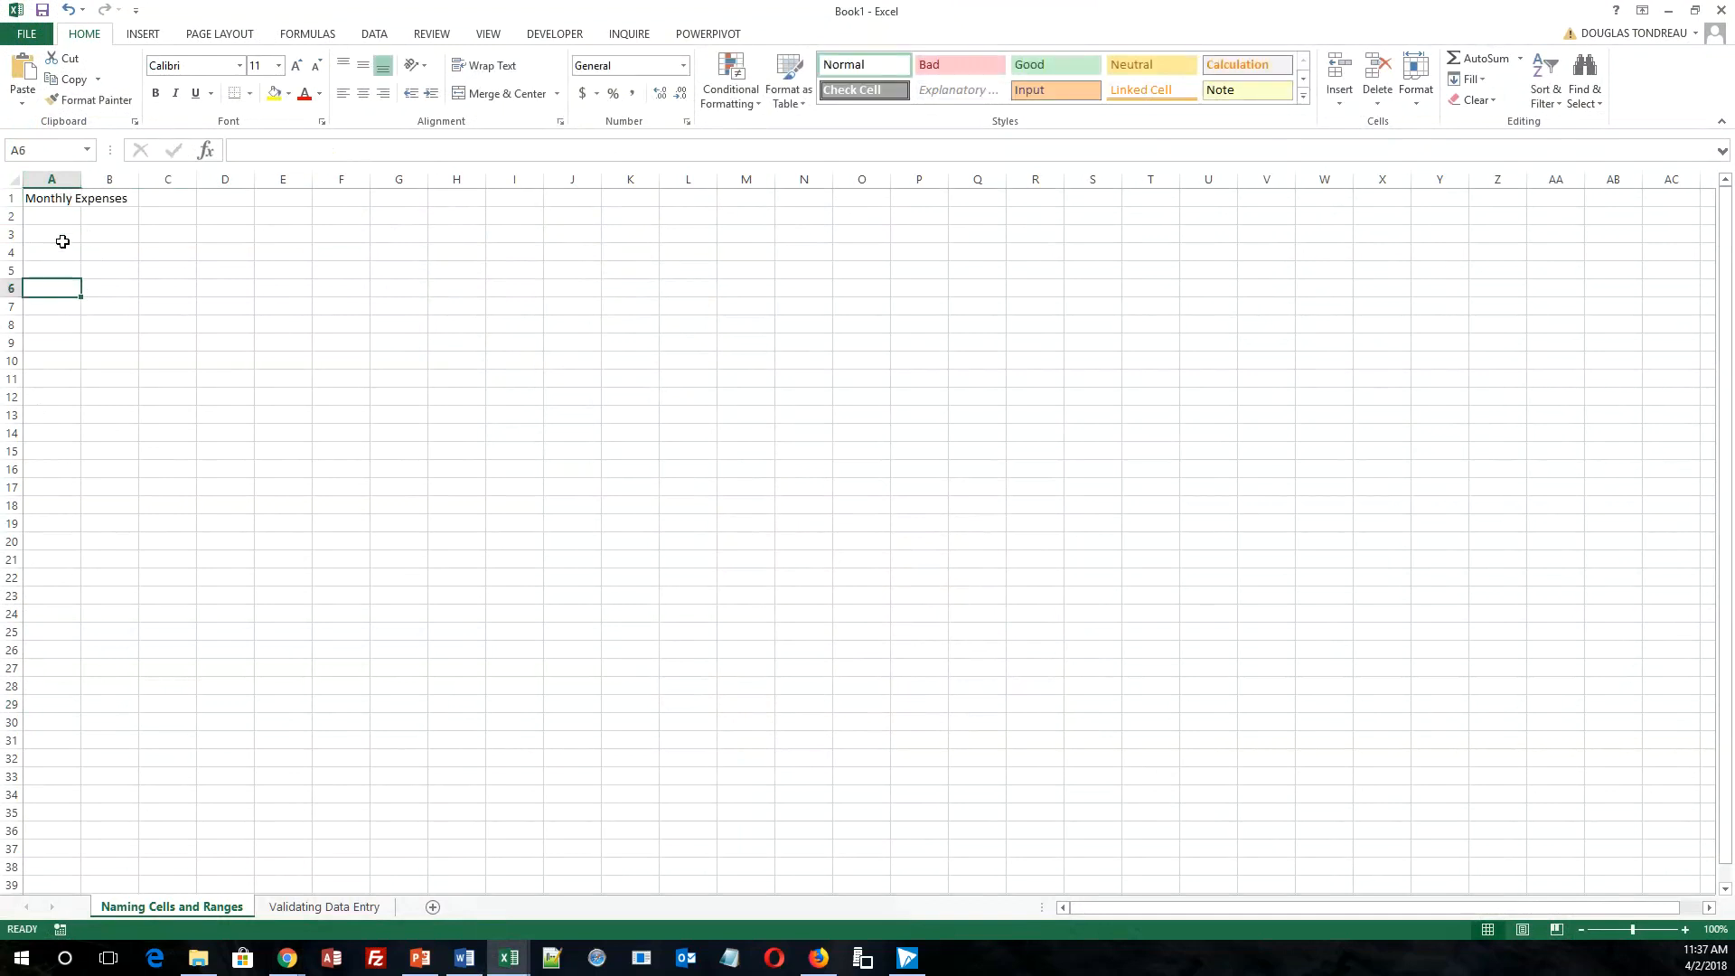
Merge and center the Monthly Expenses title across A1:C1.
left_click(36, 197)
left_click_drag(36, 196, 155, 195)
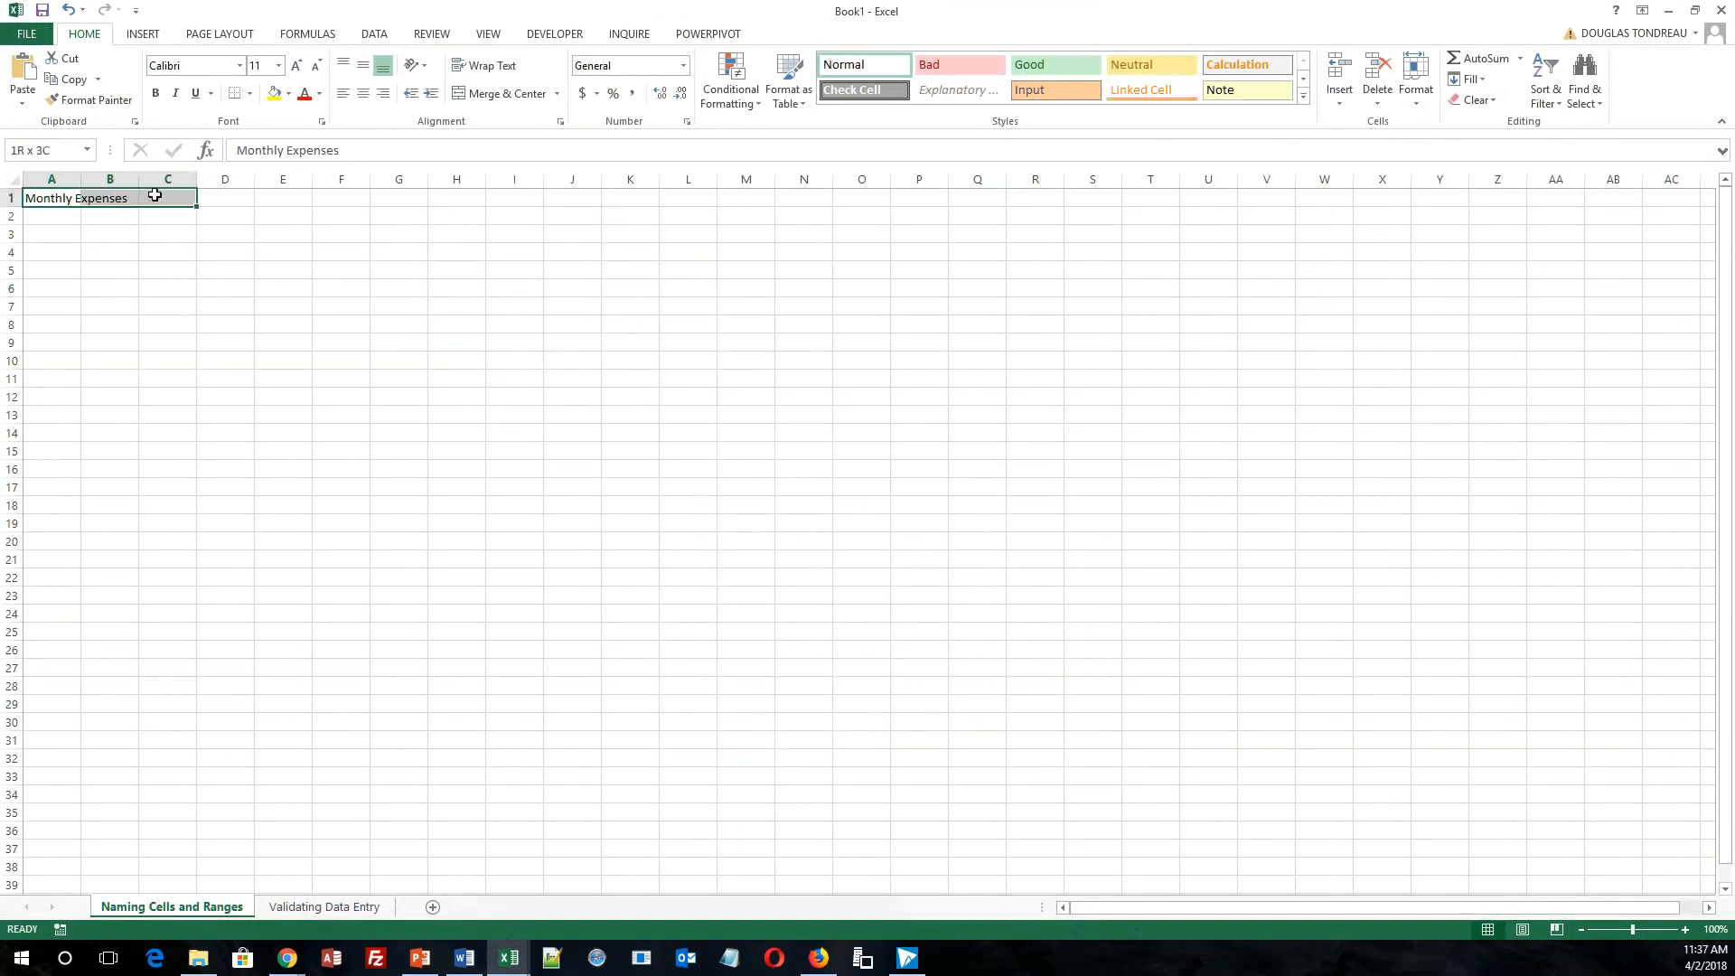
left_click(493, 93)
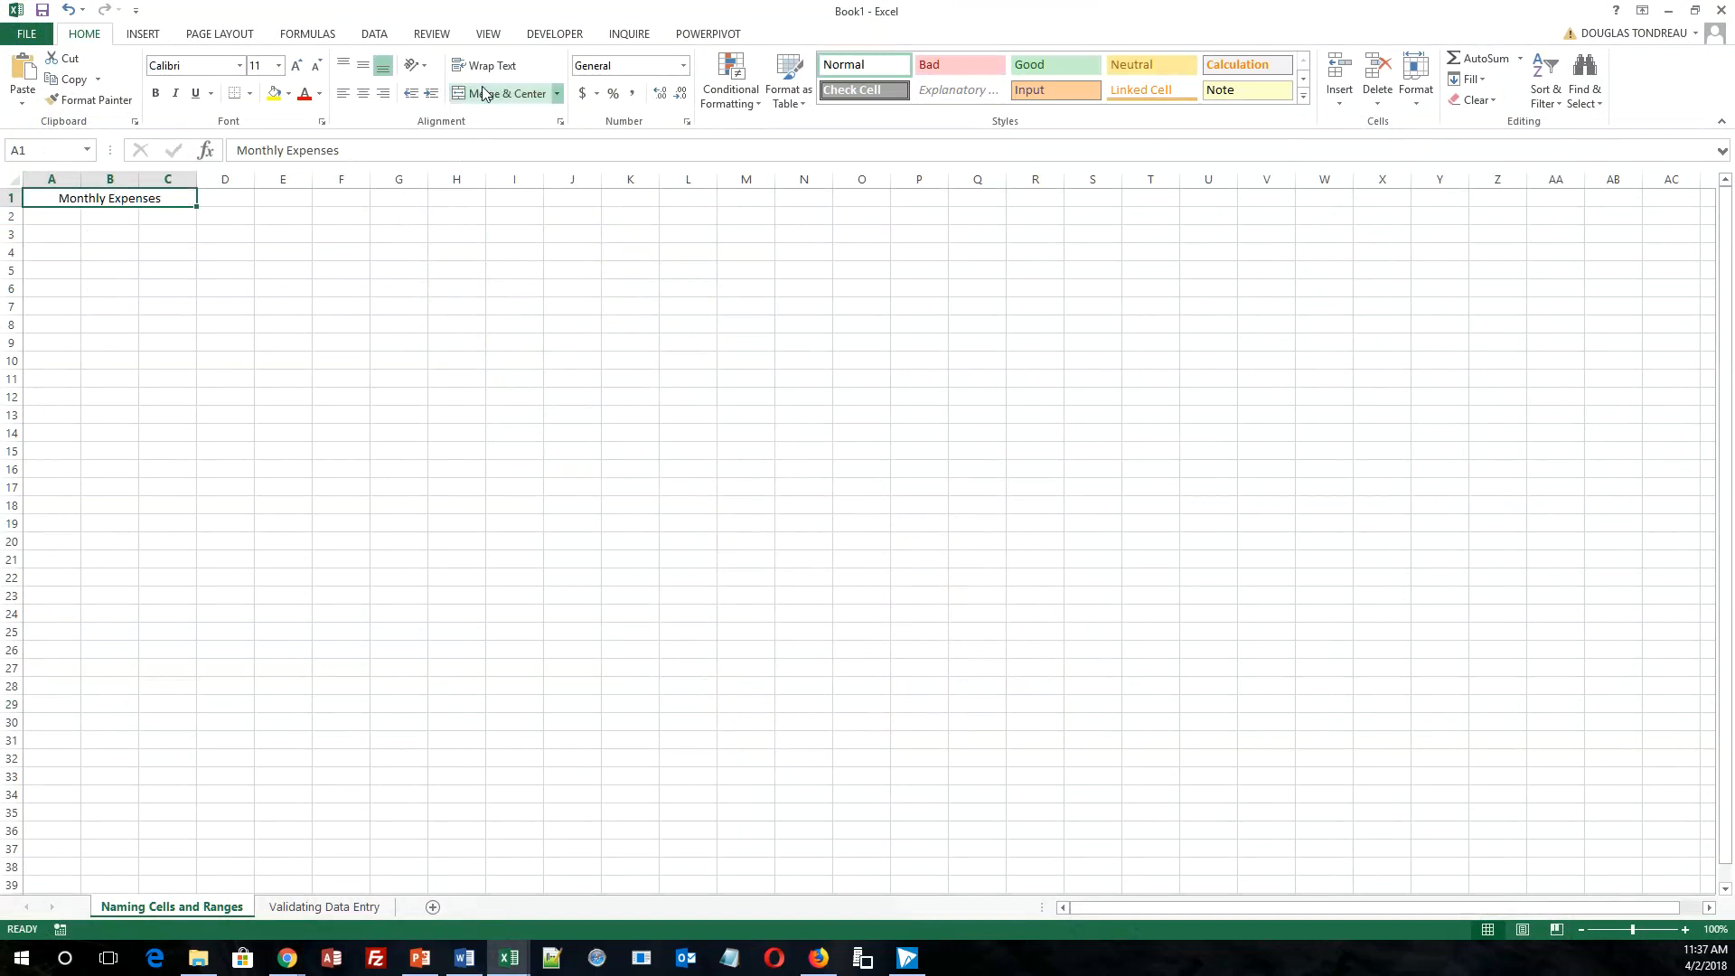
Enter "Rent/Mortgage" in A2 and autofit the width of column A.
left_click(56, 218)
type("Rent")
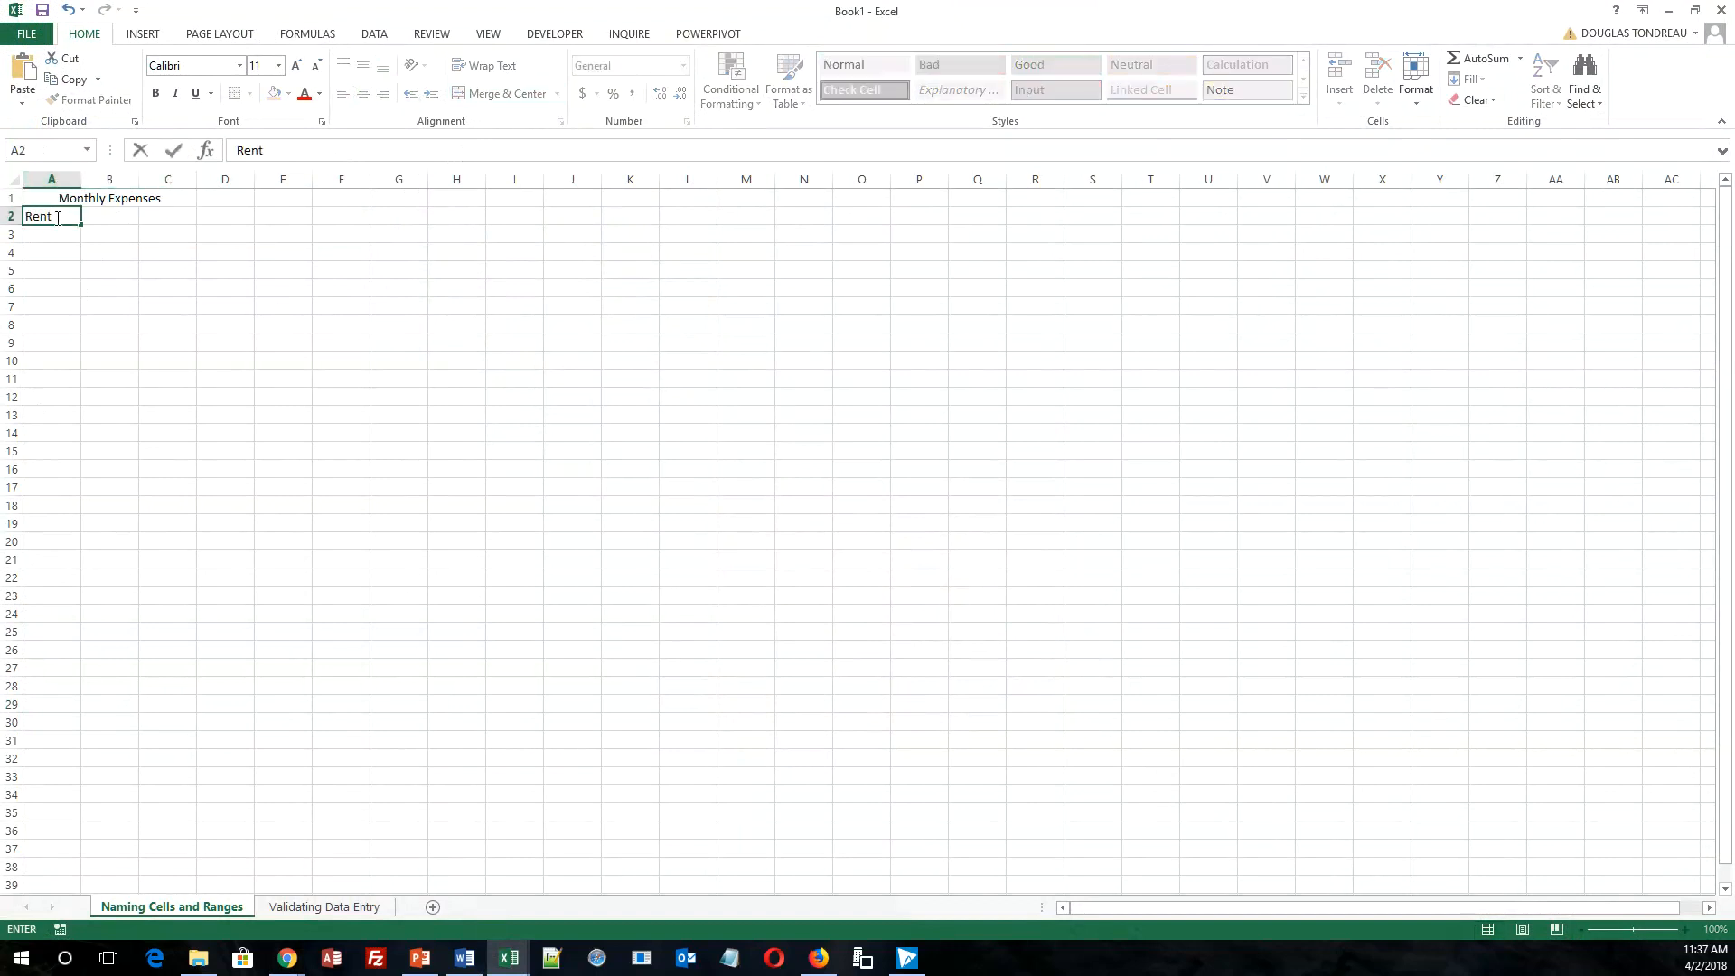
type("/Mortgage")
left_click(60, 234)
double_click(81, 179)
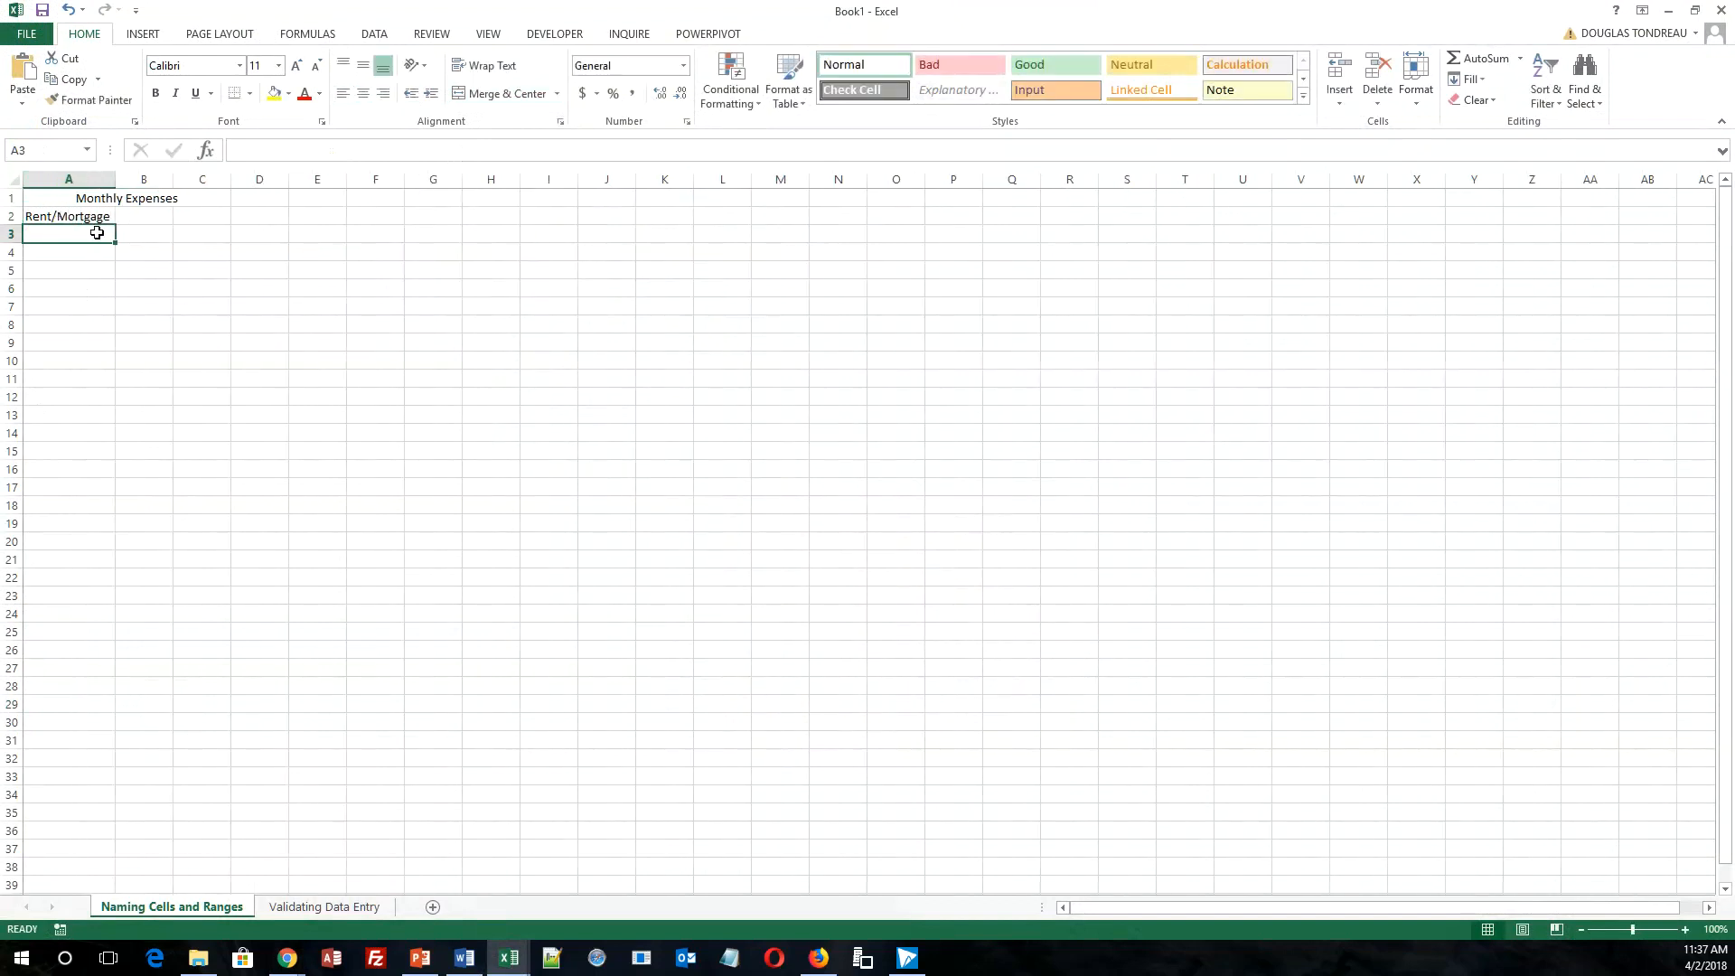
Enter the expense items "Car Payment", "Groceries" and "Auto Expenses" in cells A3 to A5.
type("Car Payment")
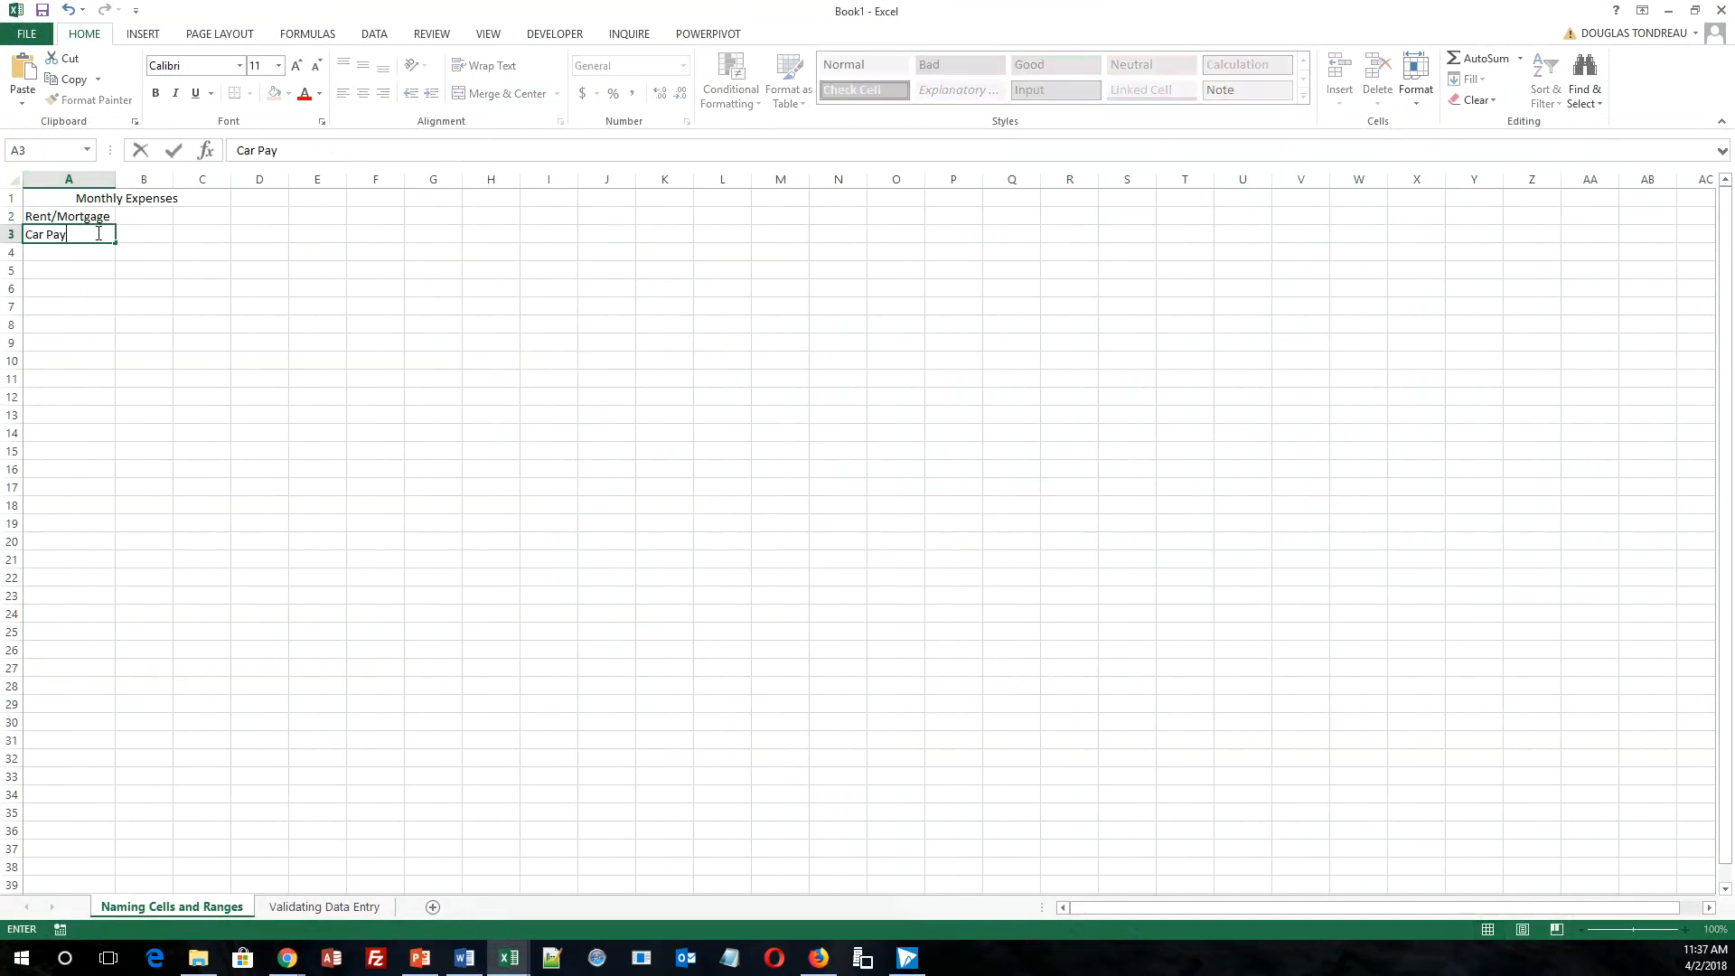
left_click(84, 259)
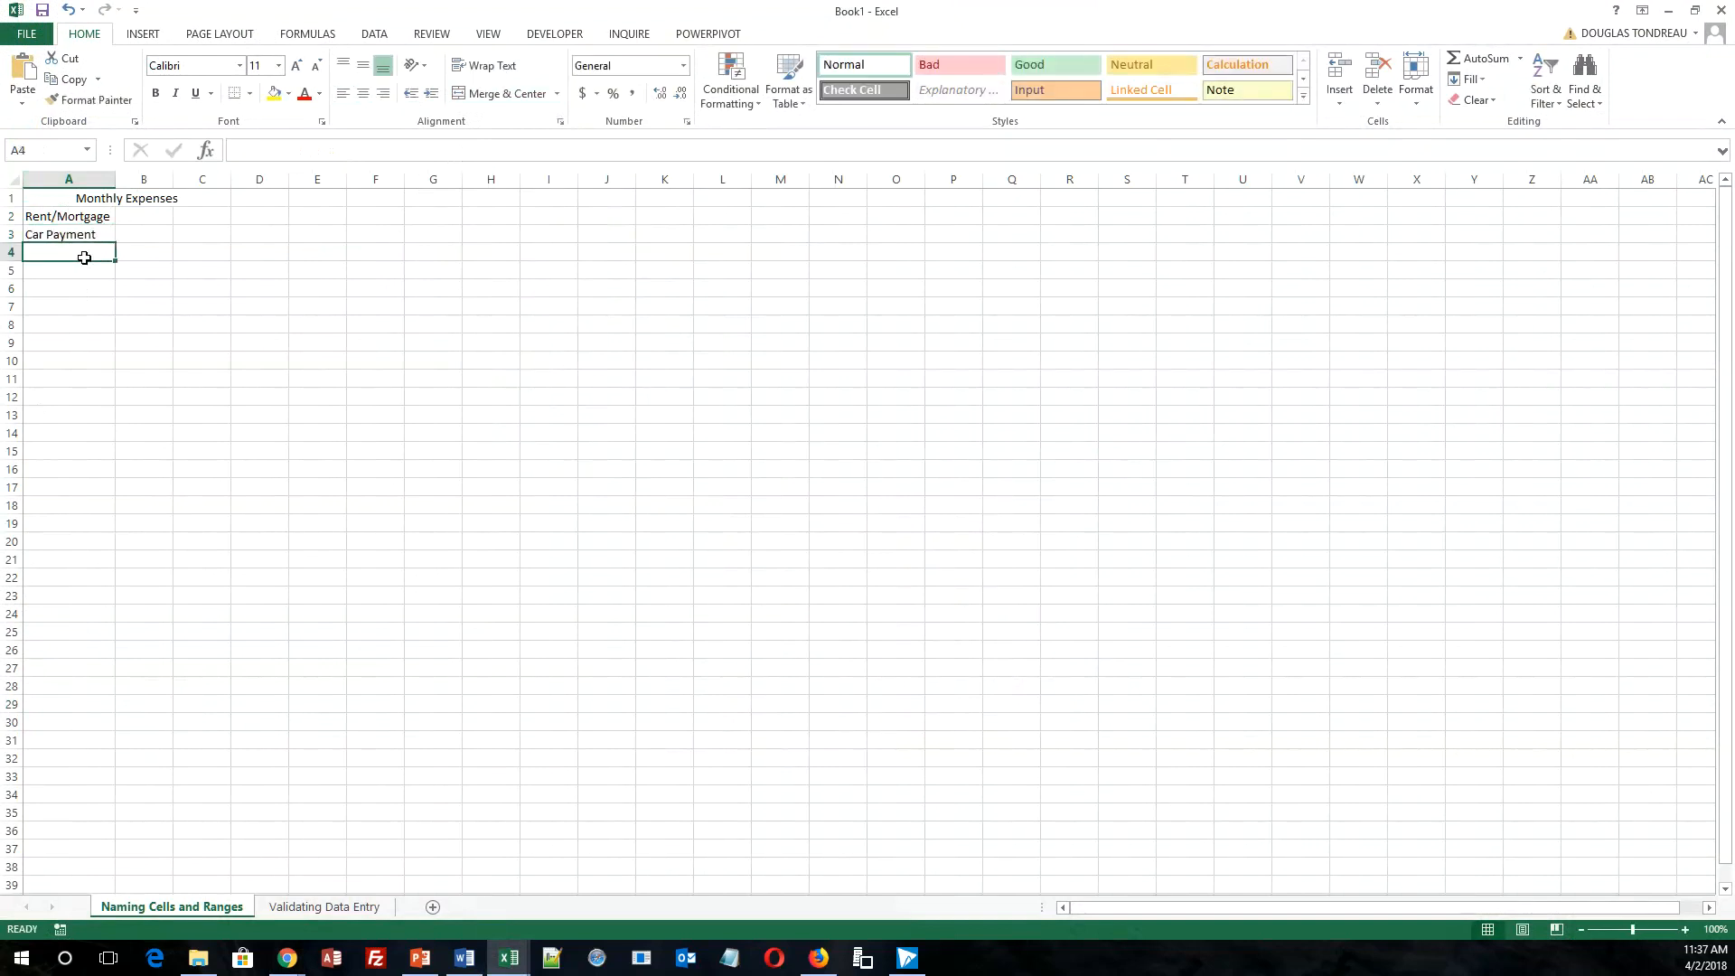
type("G")
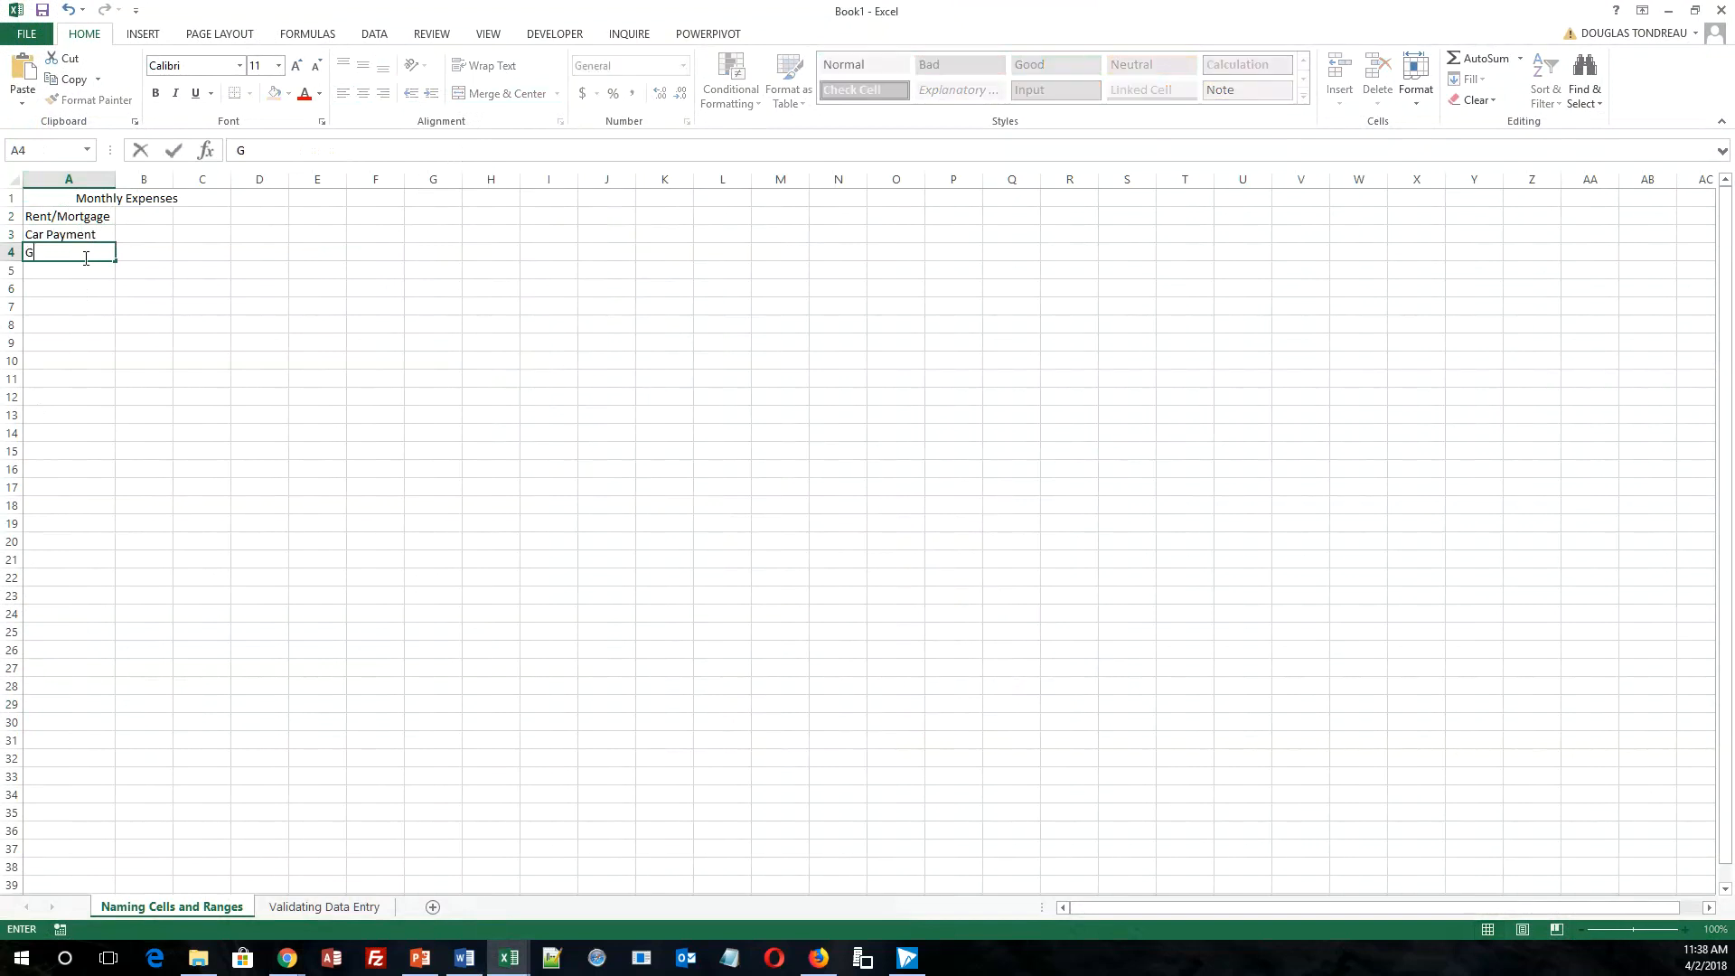
type("roceries")
left_click(78, 271)
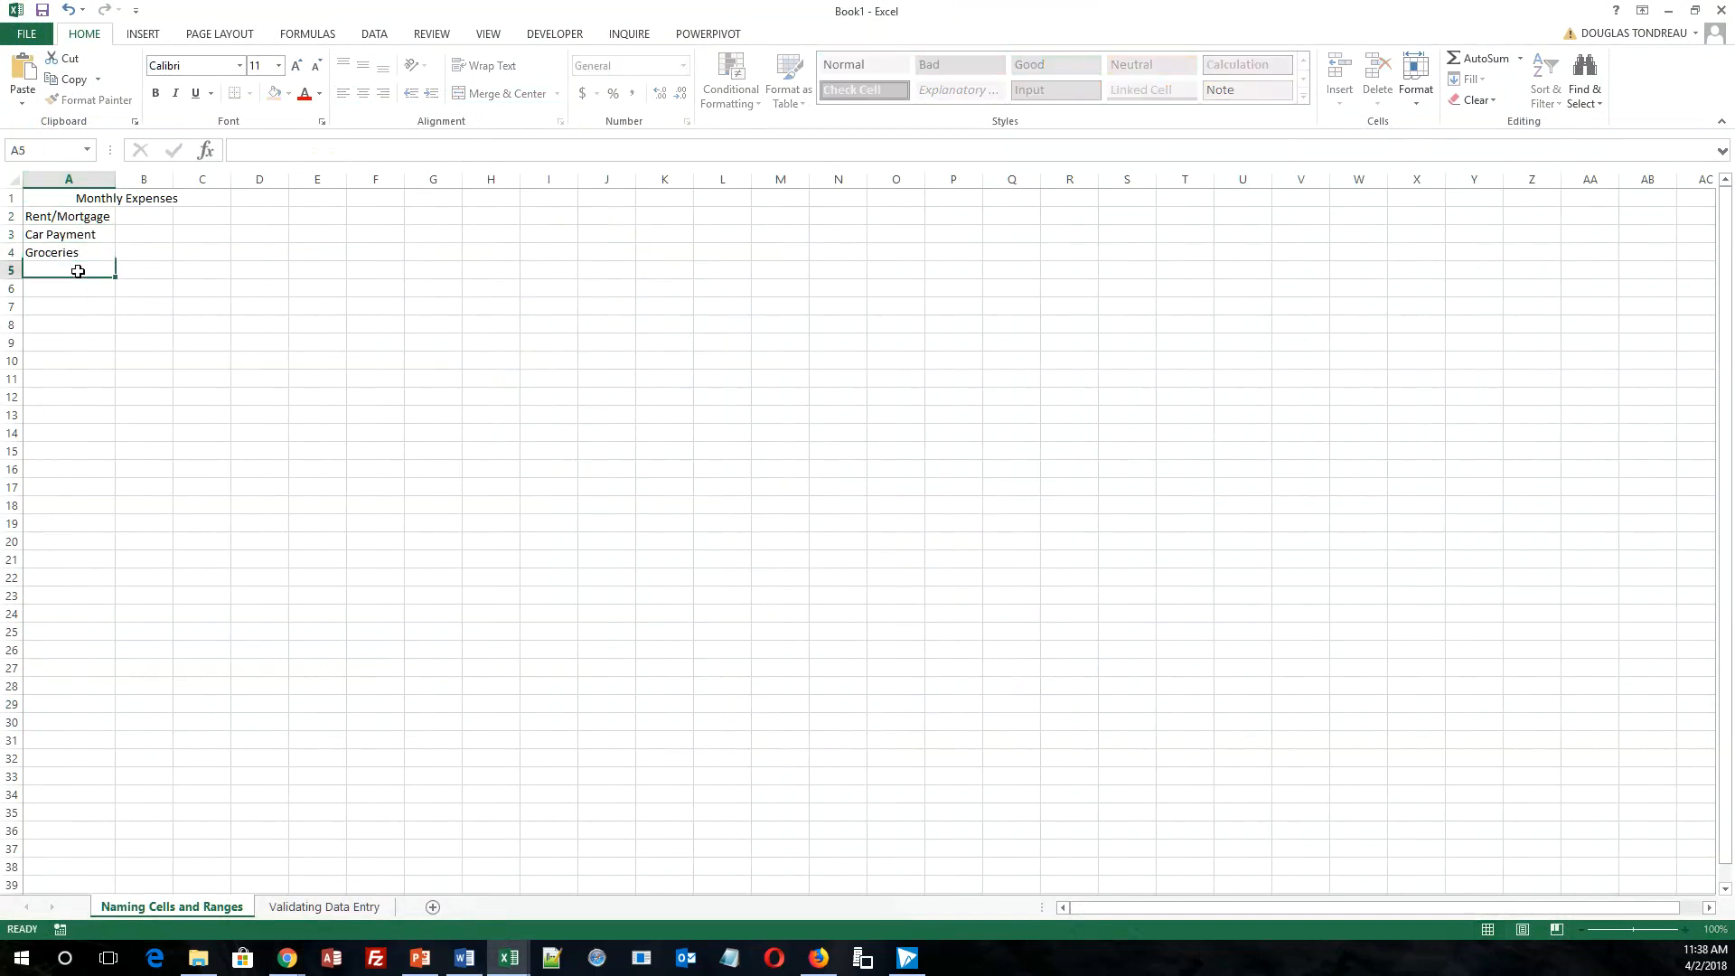
type("Aut")
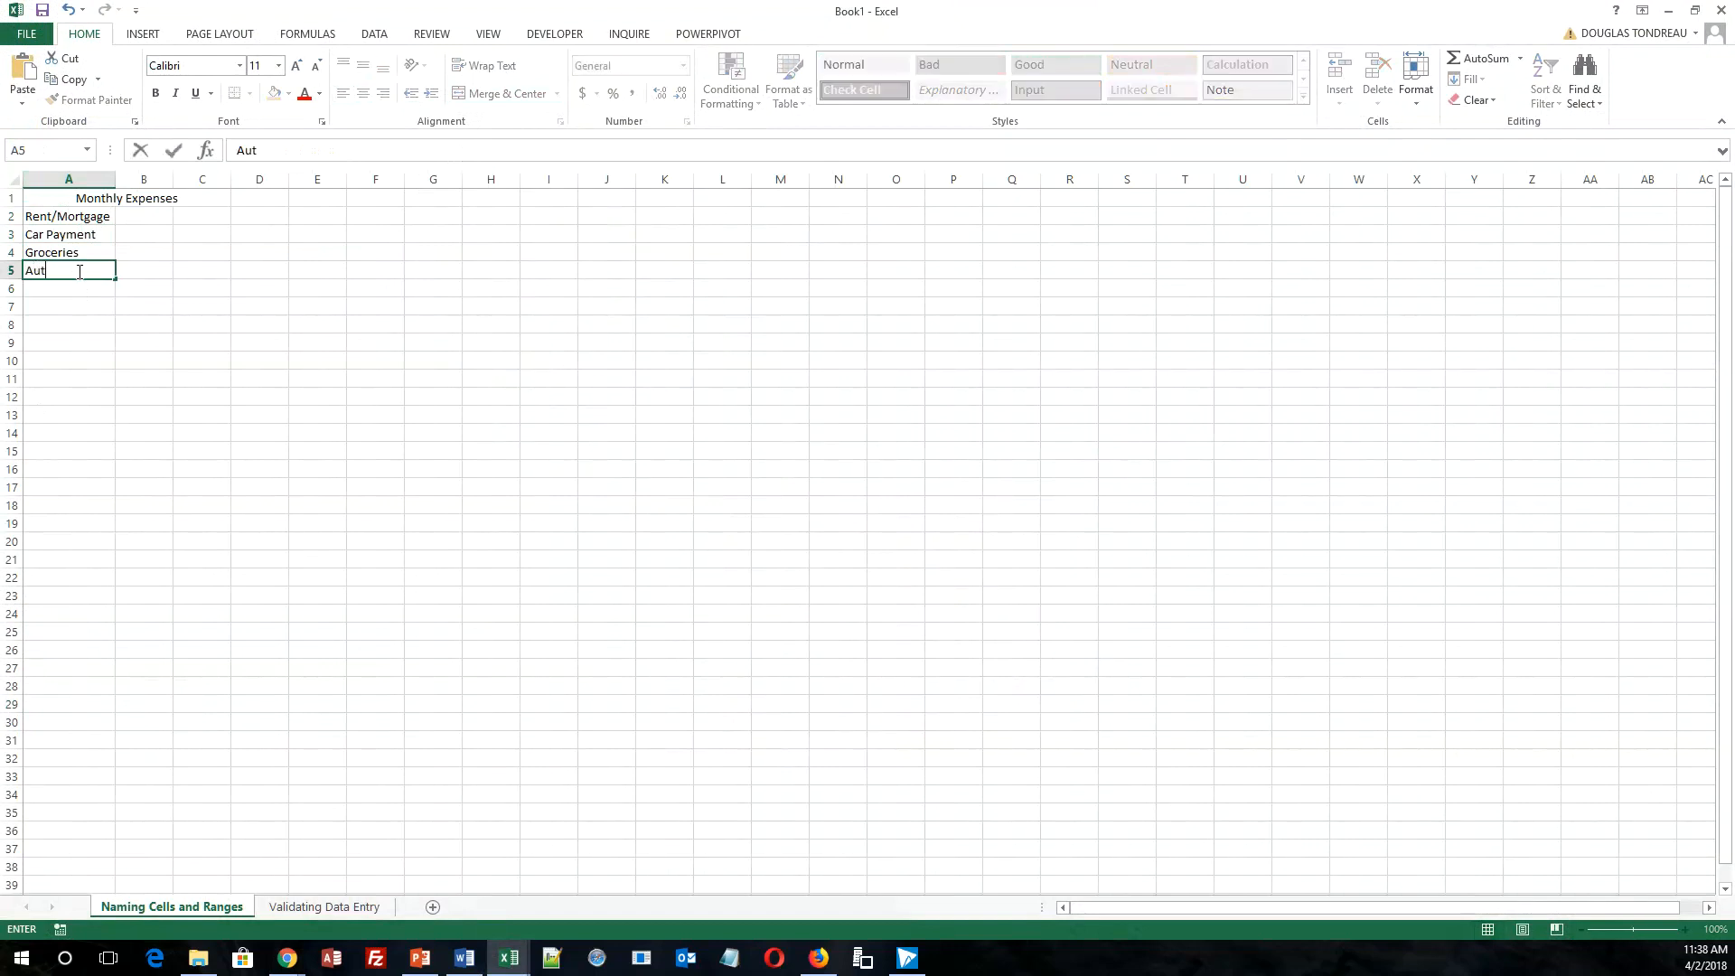
type("o Expenses")
Enter the expense items "Personal", "Credit Cards" and "Gas" in cells A6 to A8.
left_click(67, 289)
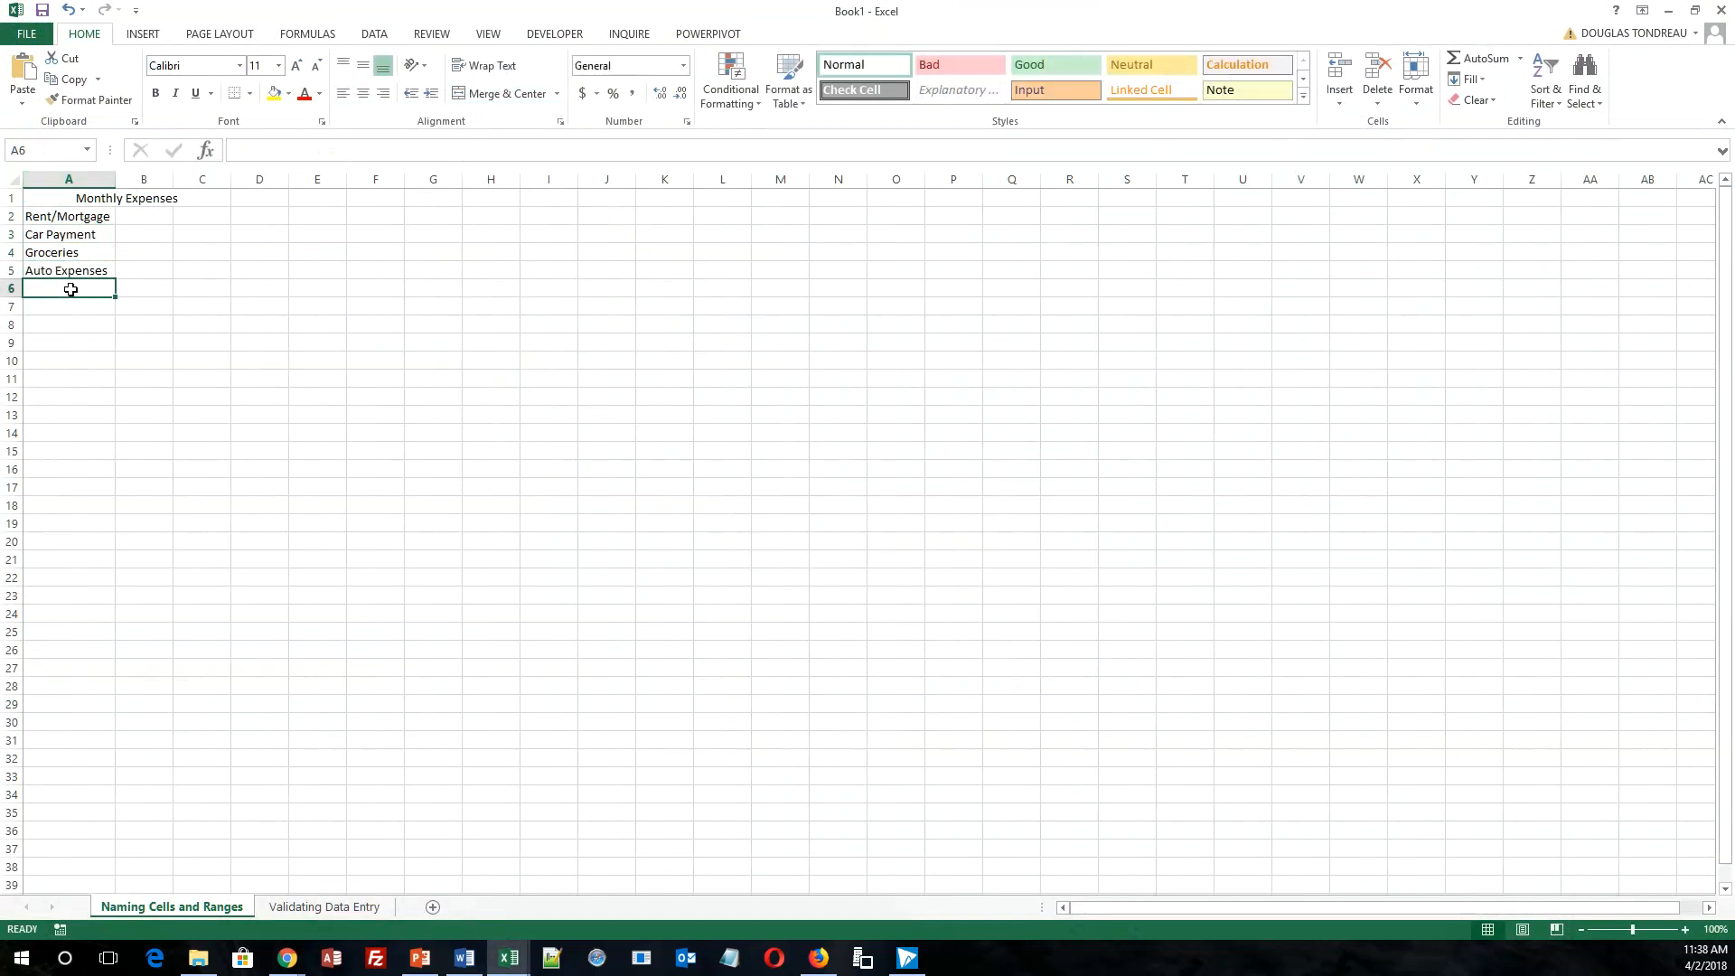
type("Personal")
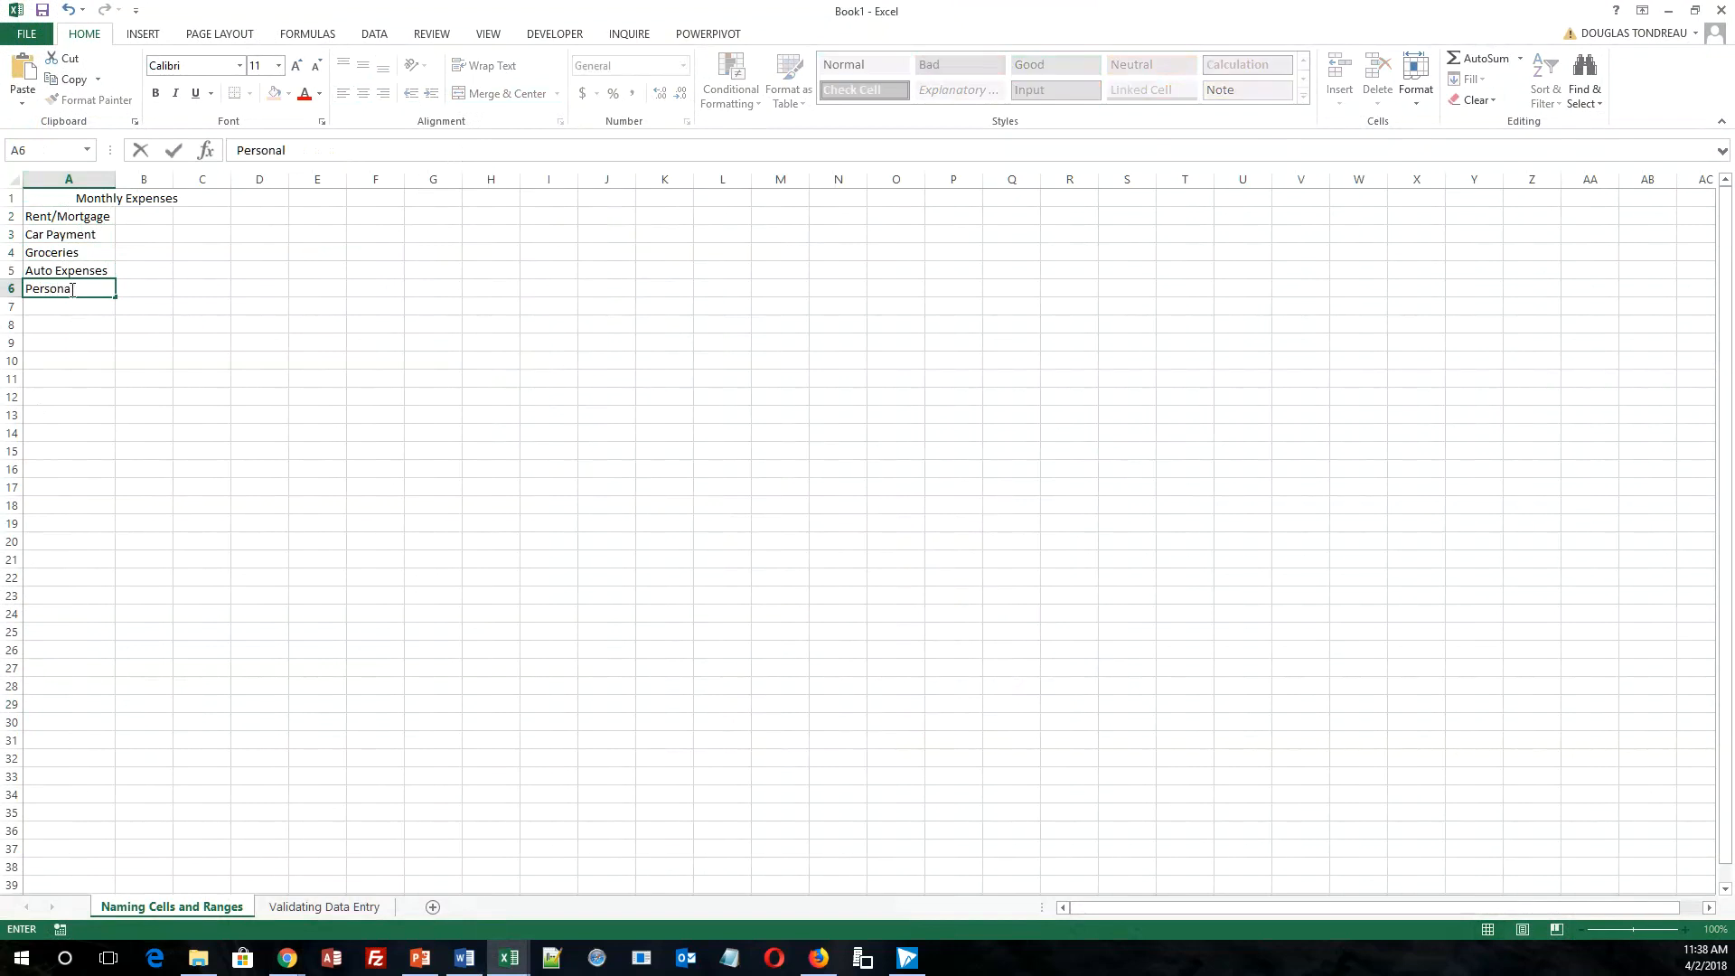
left_click(78, 307)
type("Cred")
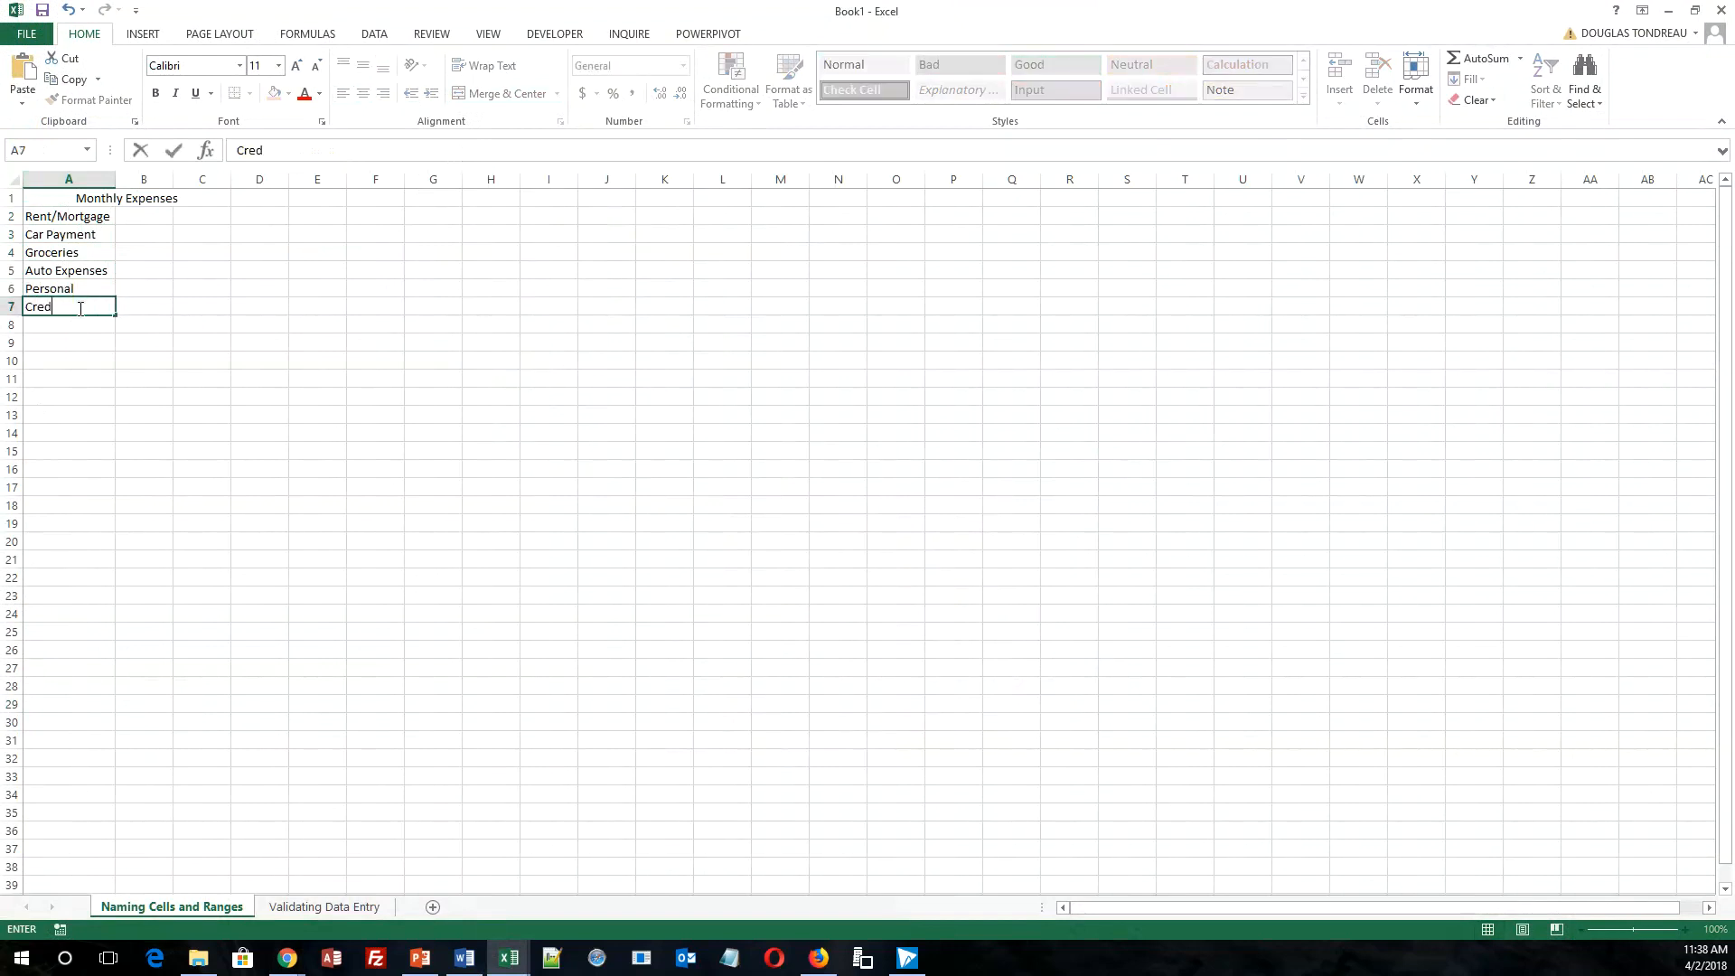
type("it Cards")
left_click(57, 326)
type("Gas")
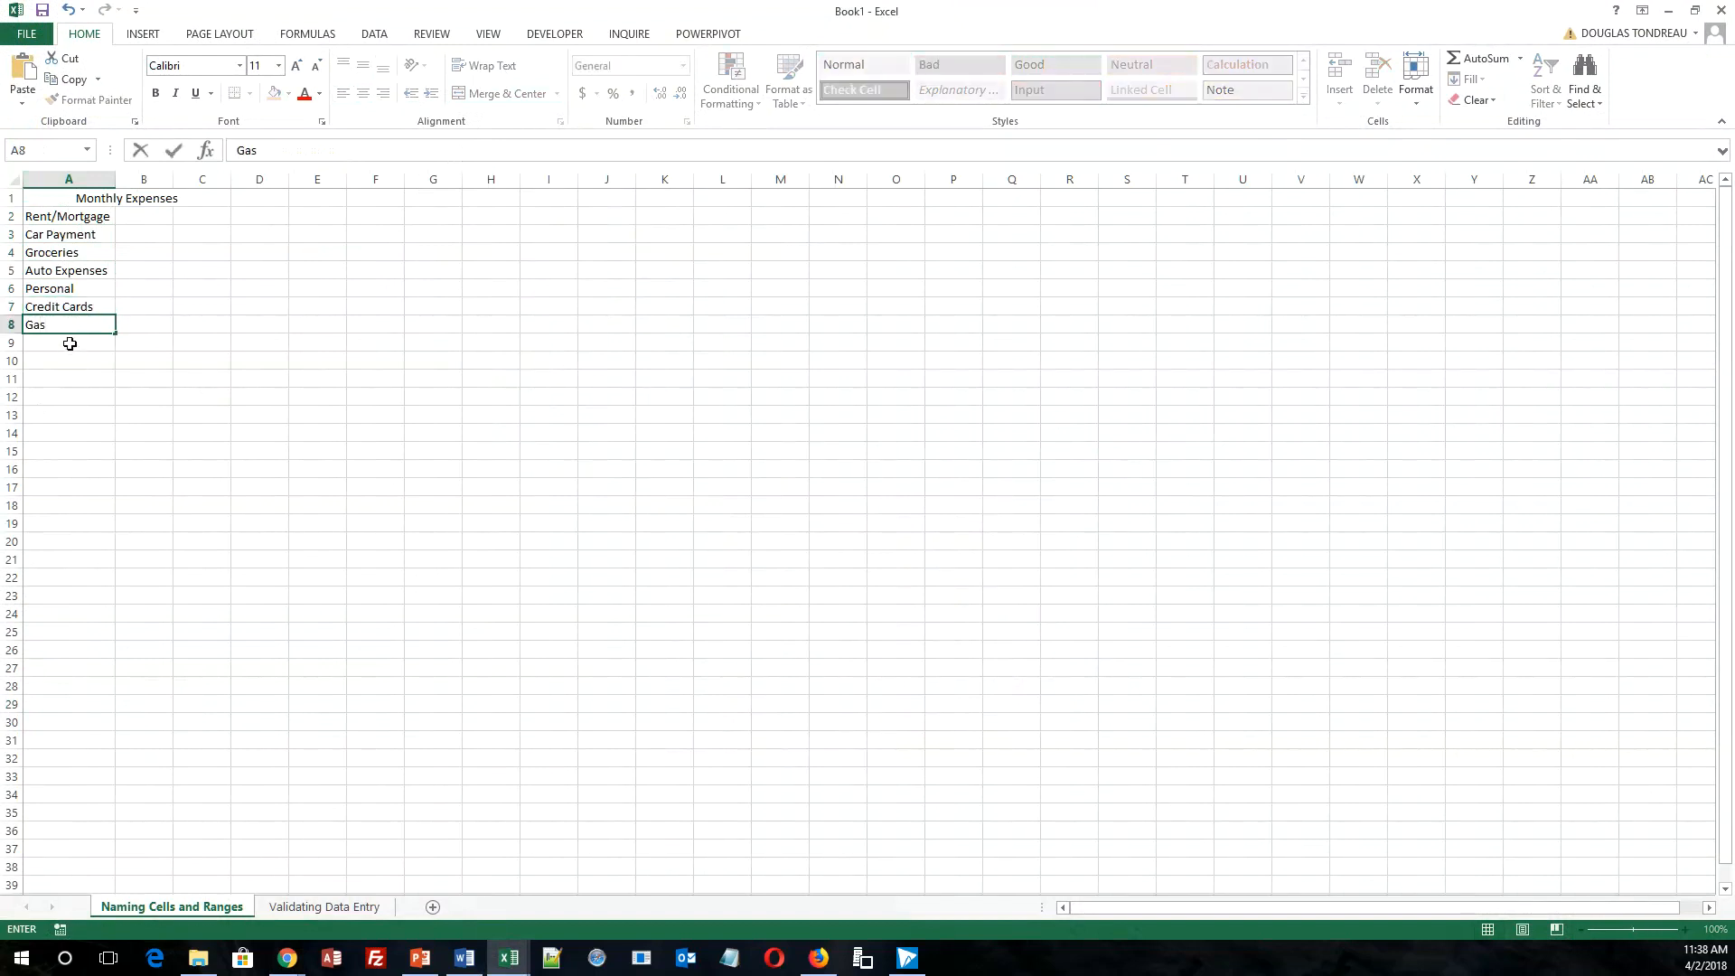
Enter the expense item "Auto Insurance" in cell A9.
left_click(70, 343)
type("Auto in")
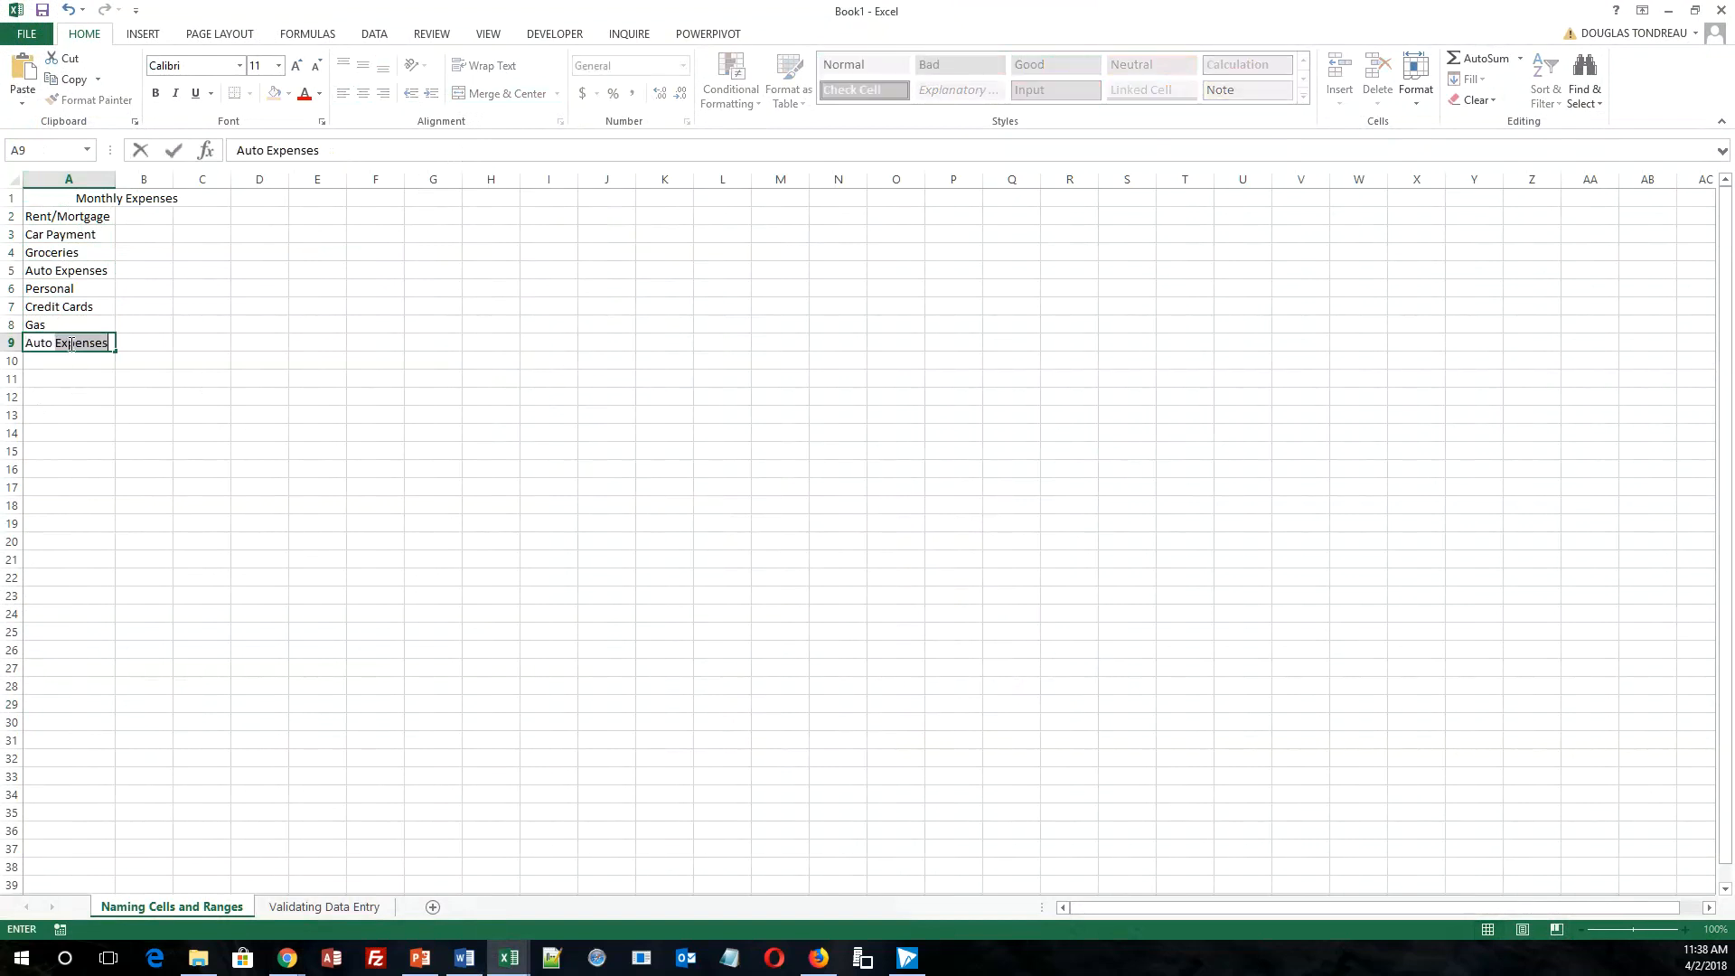
key("BackSpace")
key("BackSpace")
type("Insurance")
key("Return")
Enter the expense items "Cell Phone" in A10 and "Student Loans" in A11.
type("Cell")
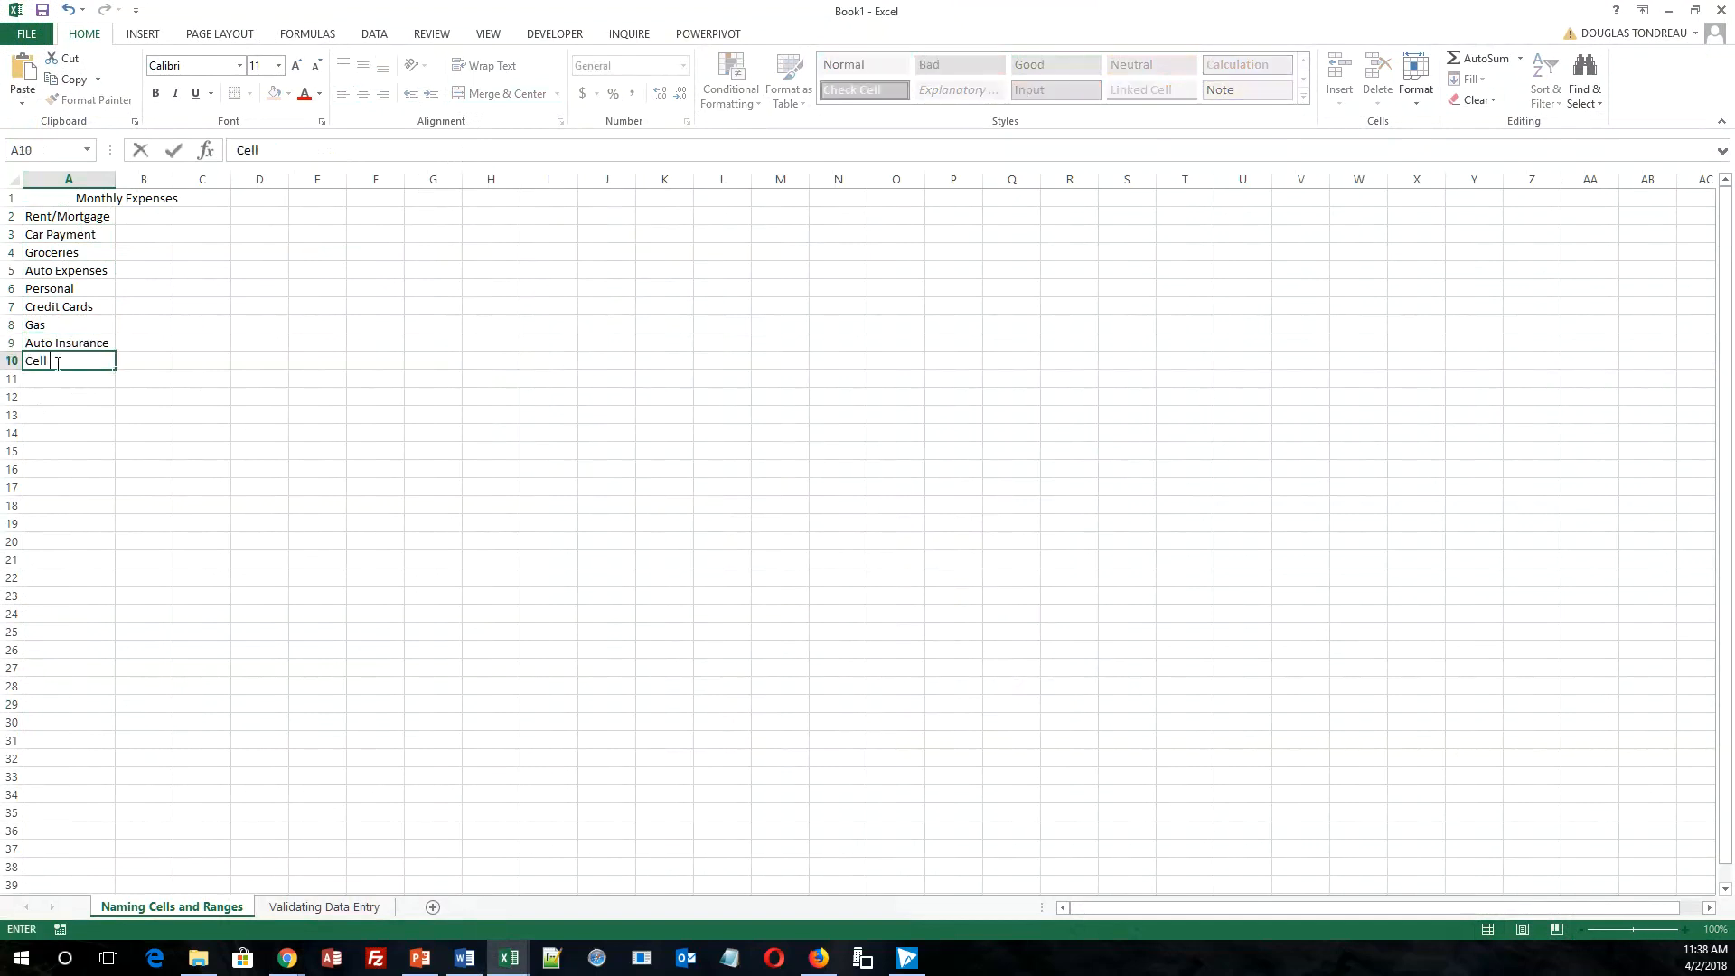
type(" Phone")
left_click(54, 378)
type("Student Loan")
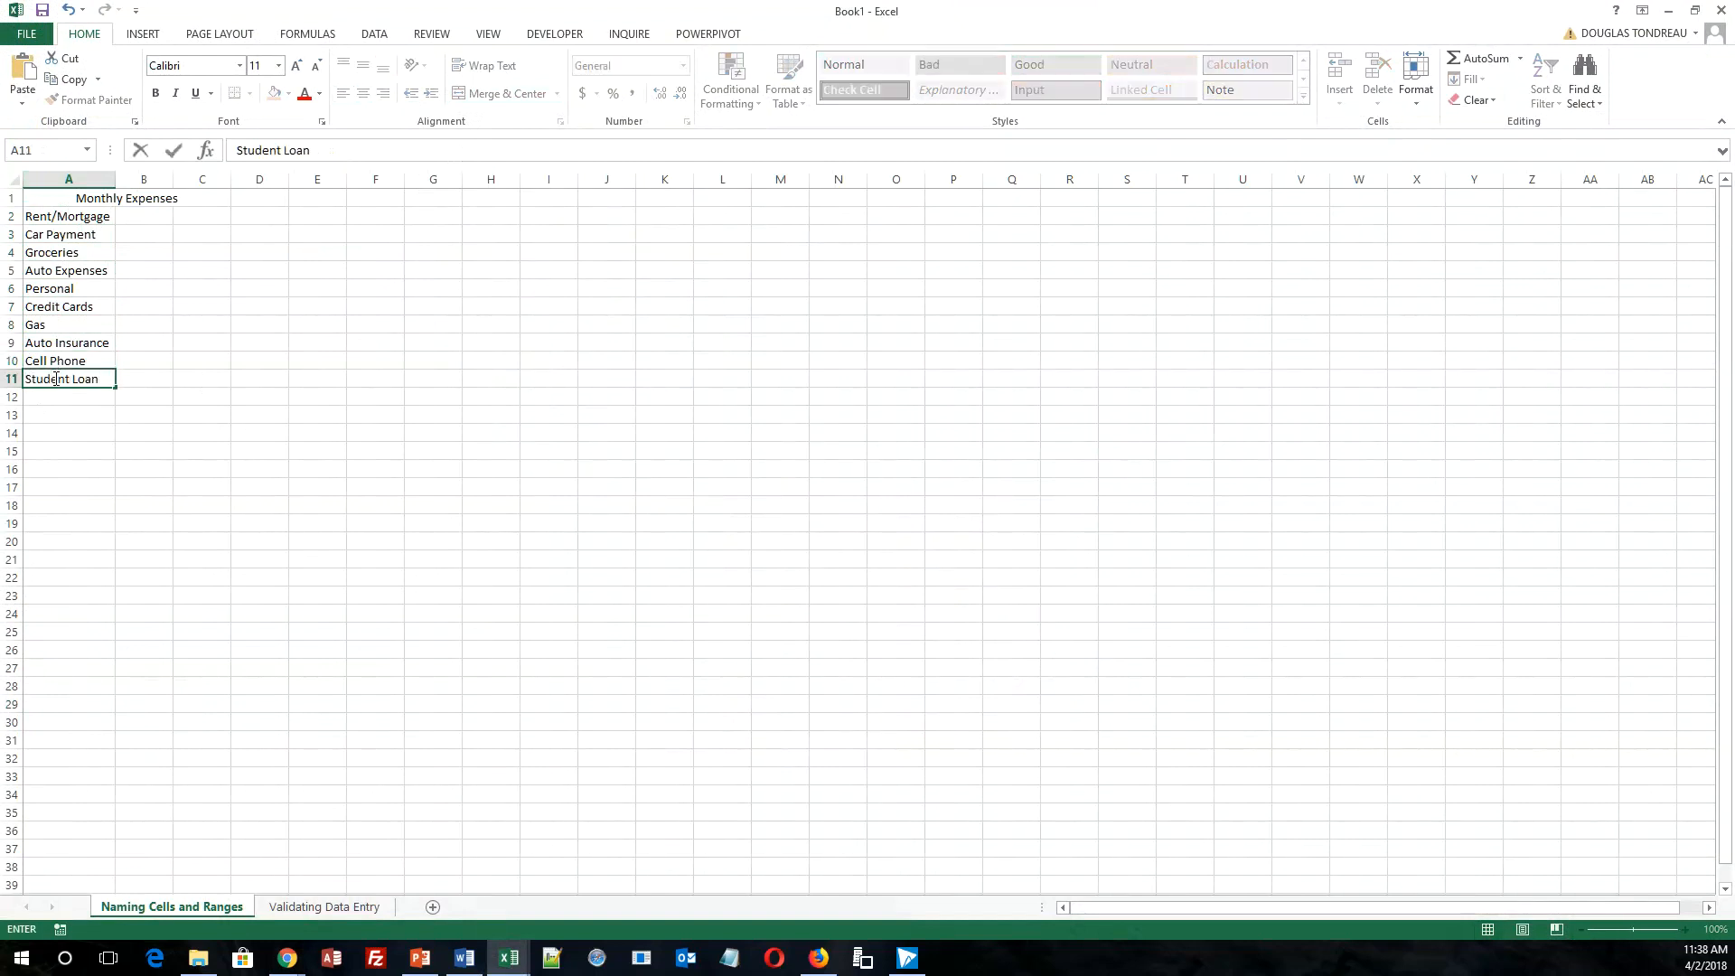
type("s")
Enter the expense items "Electric Bill" in A12 and "Water Bill" in A13.
left_click(66, 398)
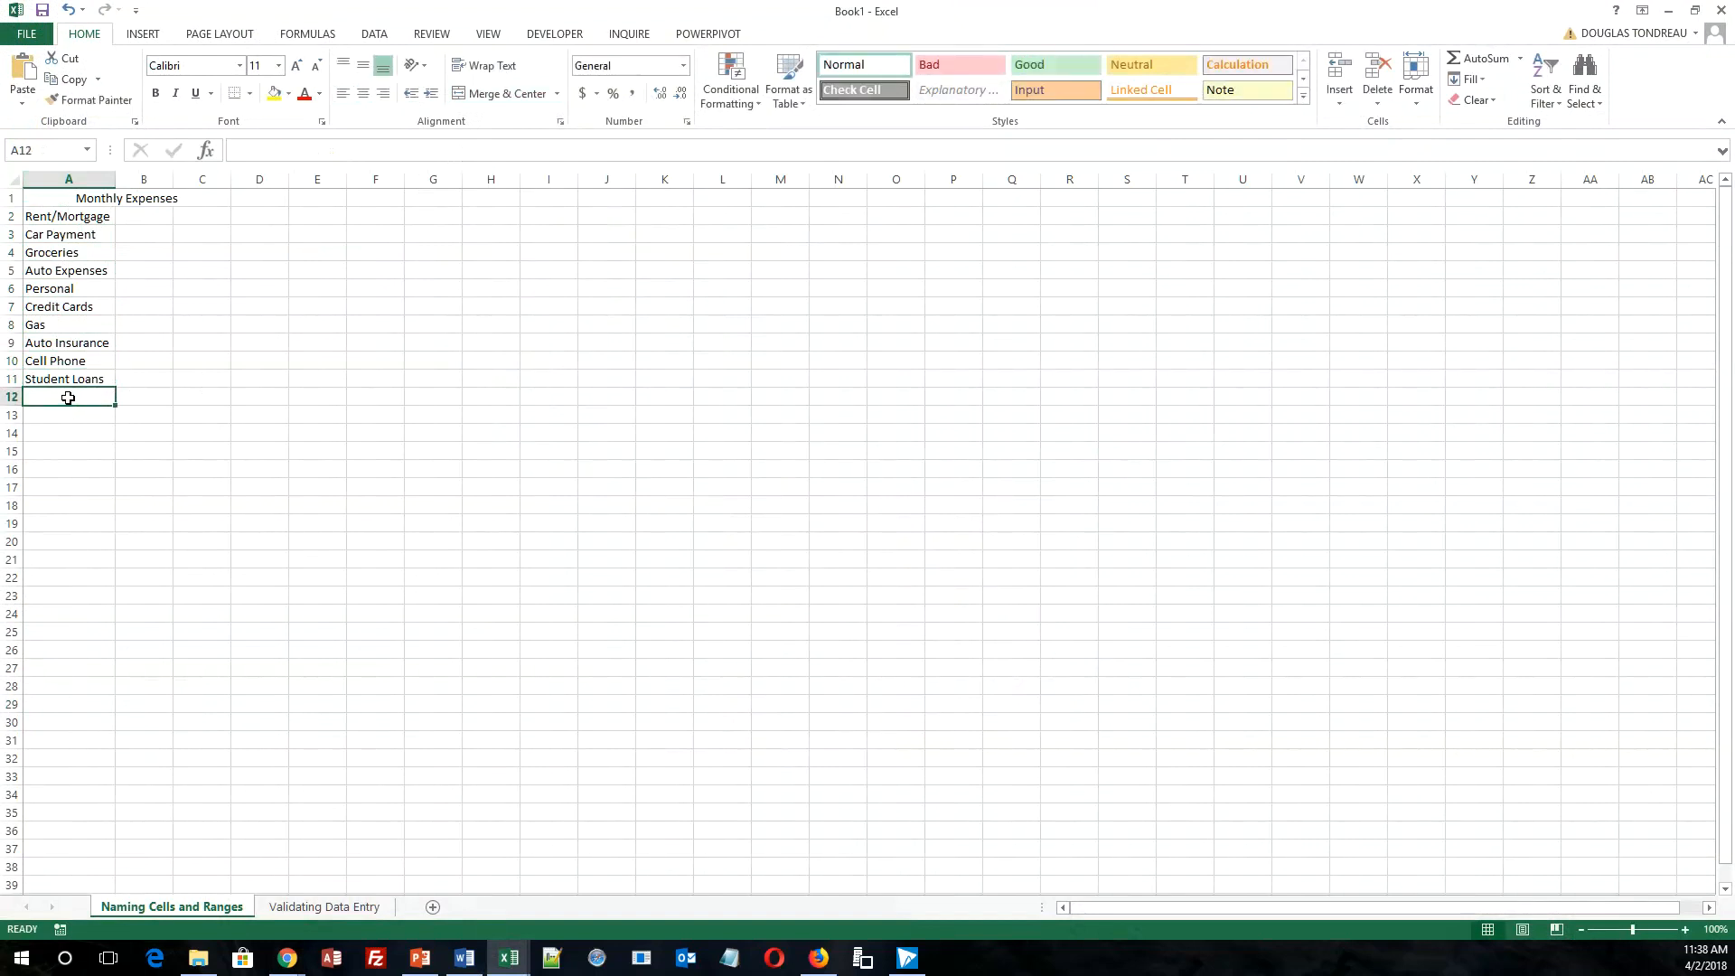
type("eletr")
key("BackSpace")
key("BackSpace")
key("BackSpace")
key("BackSpace")
key("BackSpace")
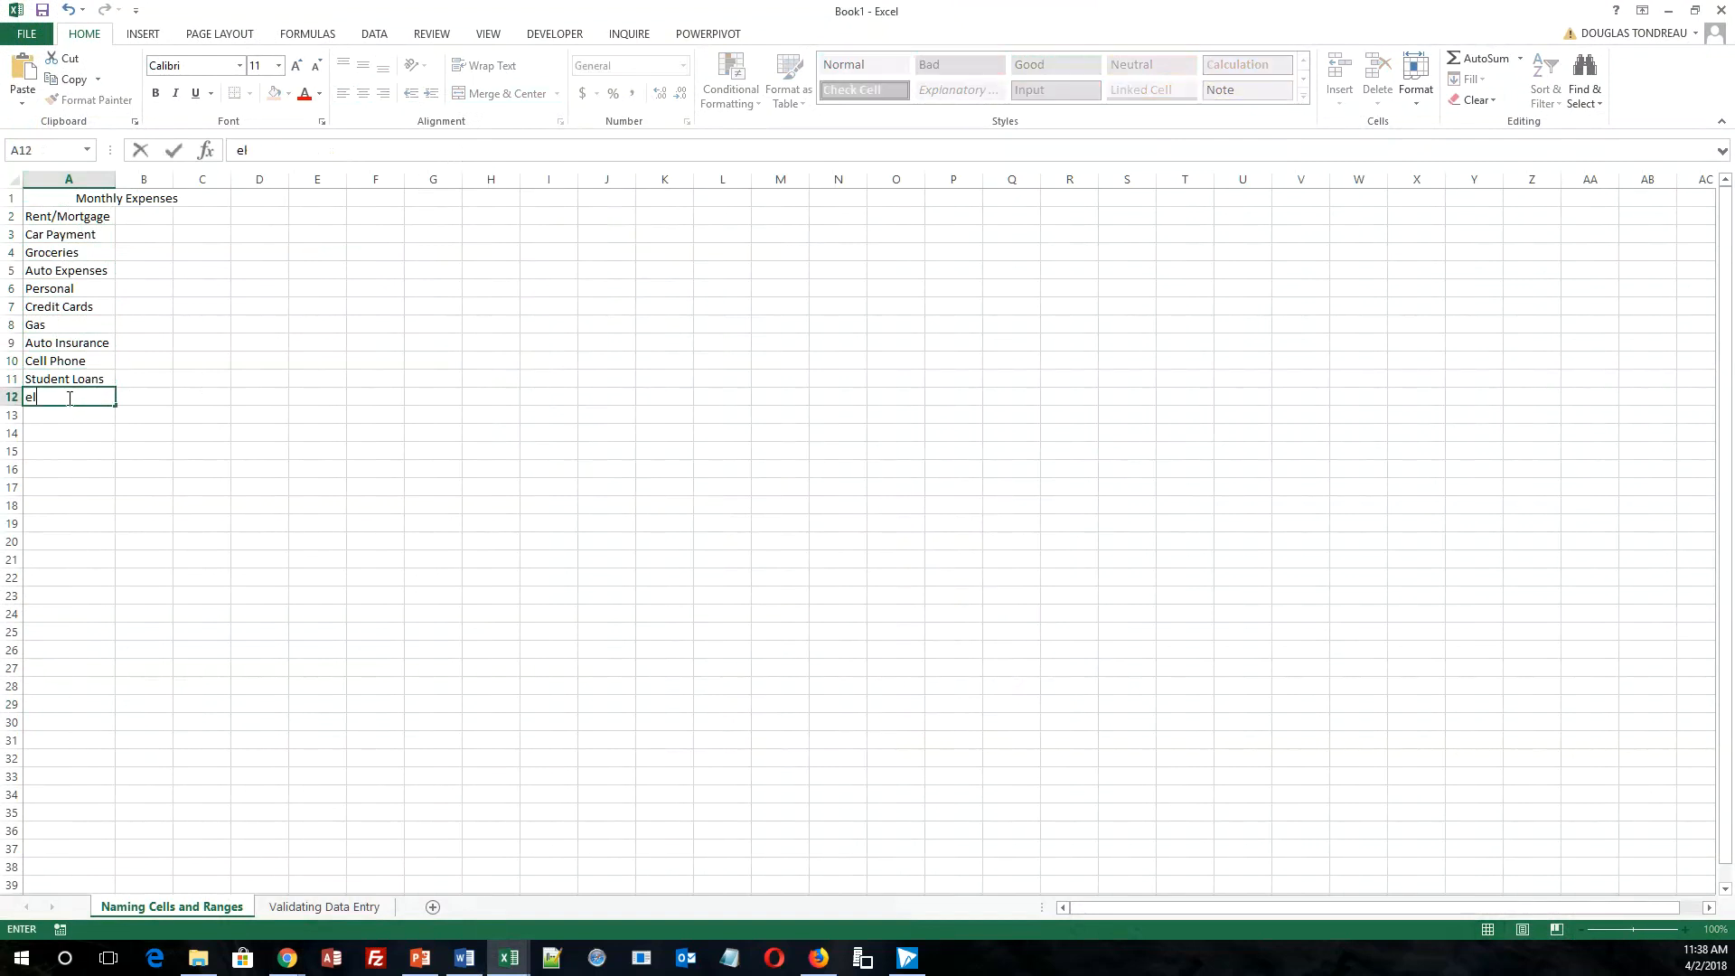
type("Electric Bill")
left_click(69, 412)
type("Water Bill")
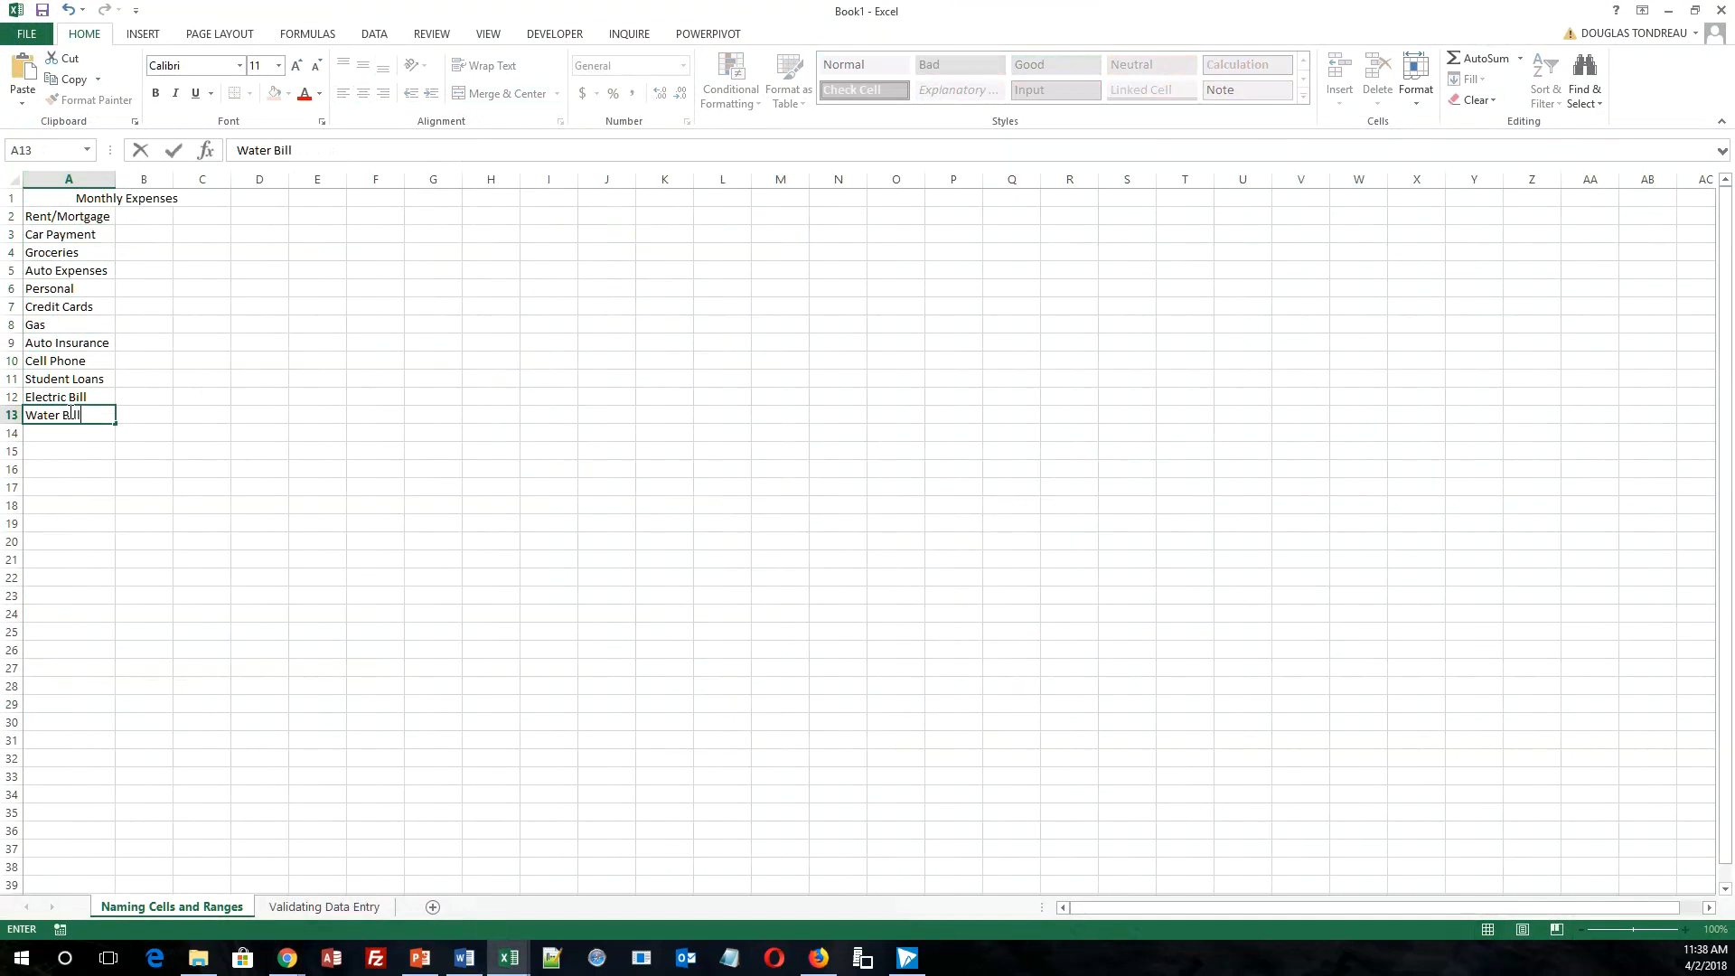
Enter "Misc." in A14 as the last expense item.
left_click(83, 430)
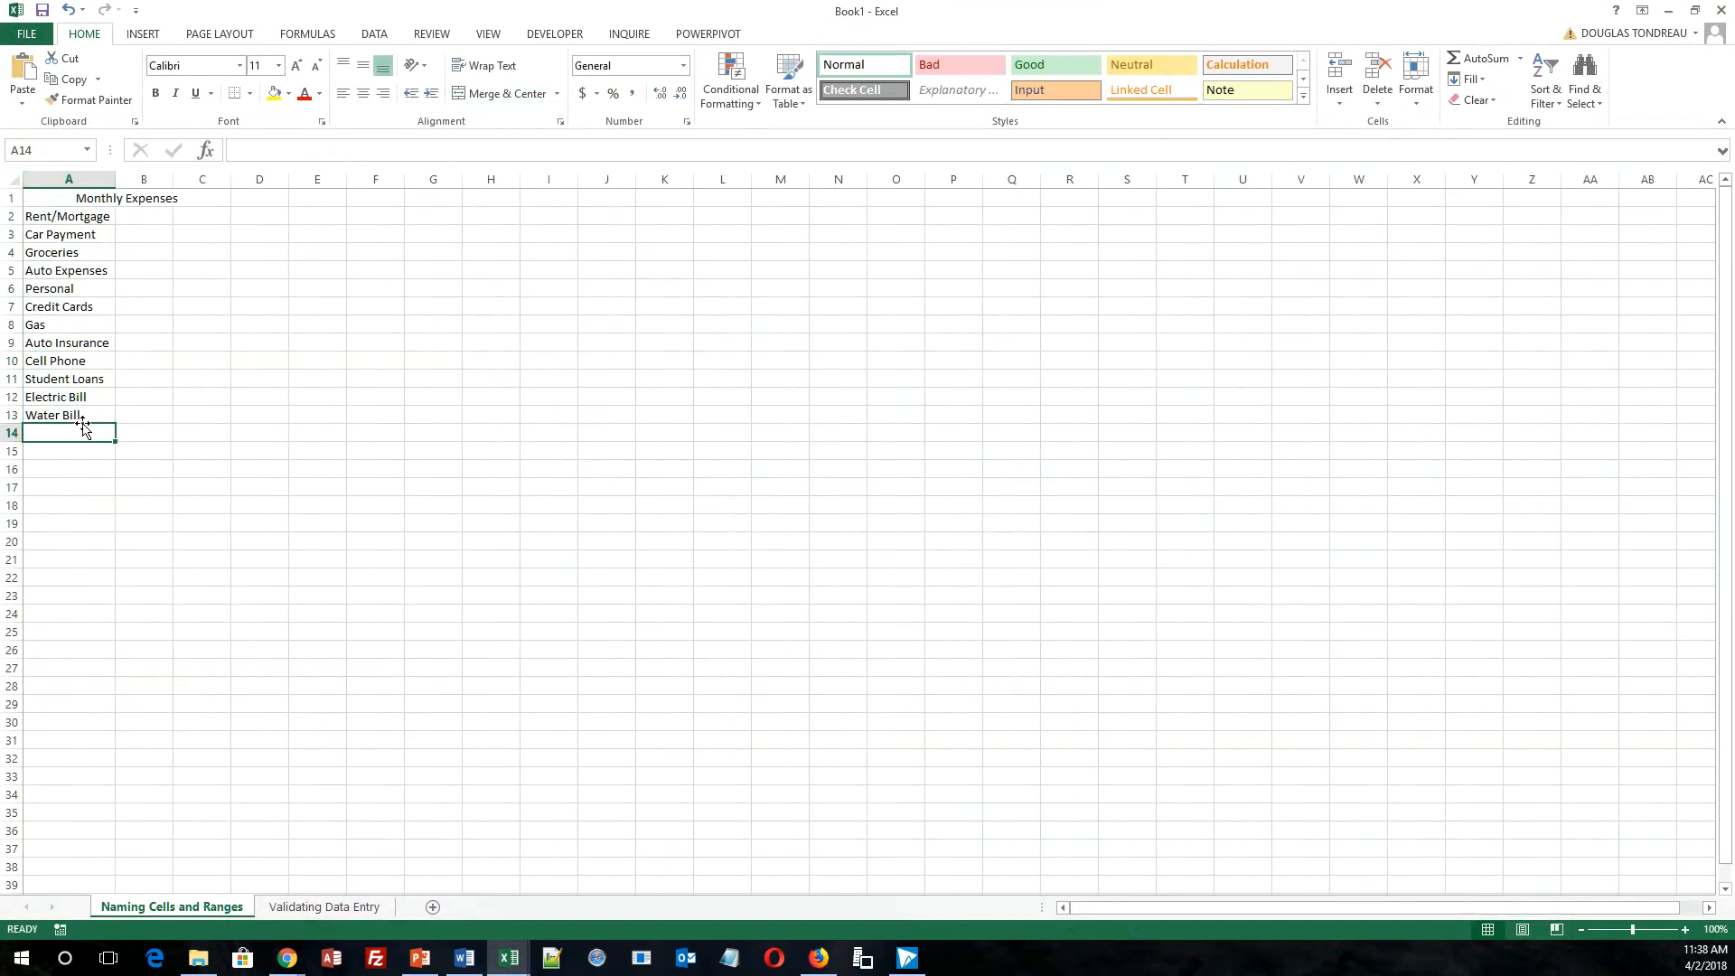
type("En")
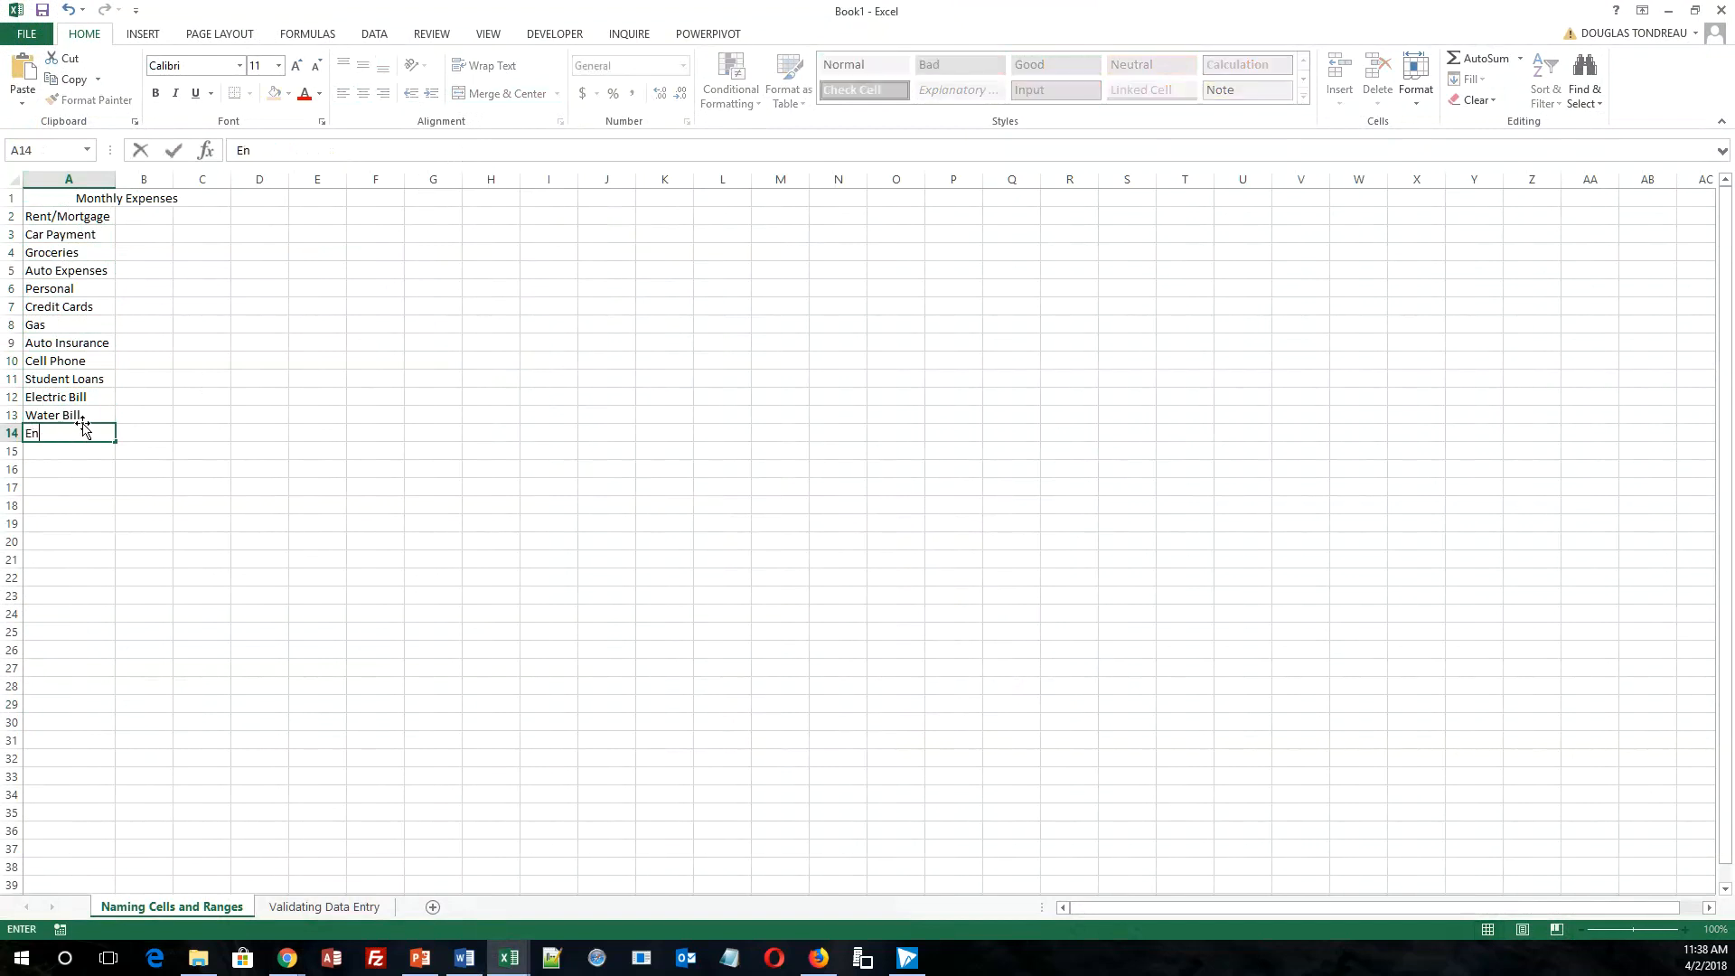
key("BackSpace")
key("BackSpace")
type("Misc.")
Move the A2:C14 expense list down one row and enter the column headings "Item" in A2 and "Cost" in B2.
left_click_drag(49, 218, 181, 440)
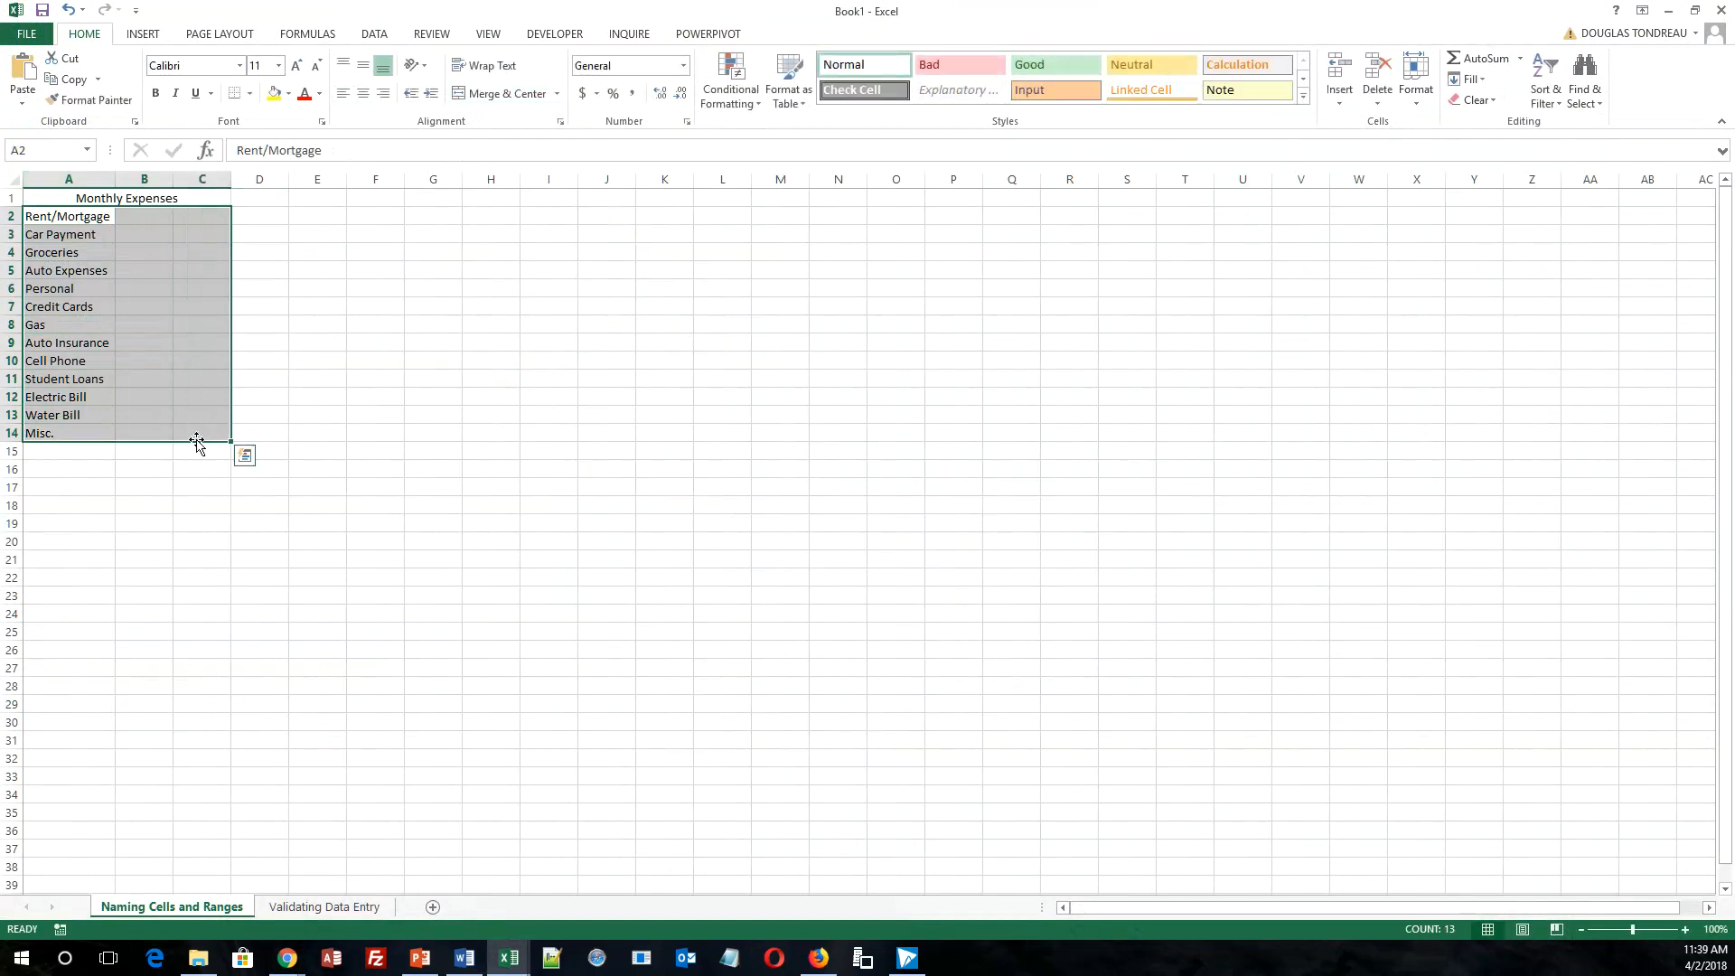
left_click_drag(197, 441, 199, 460)
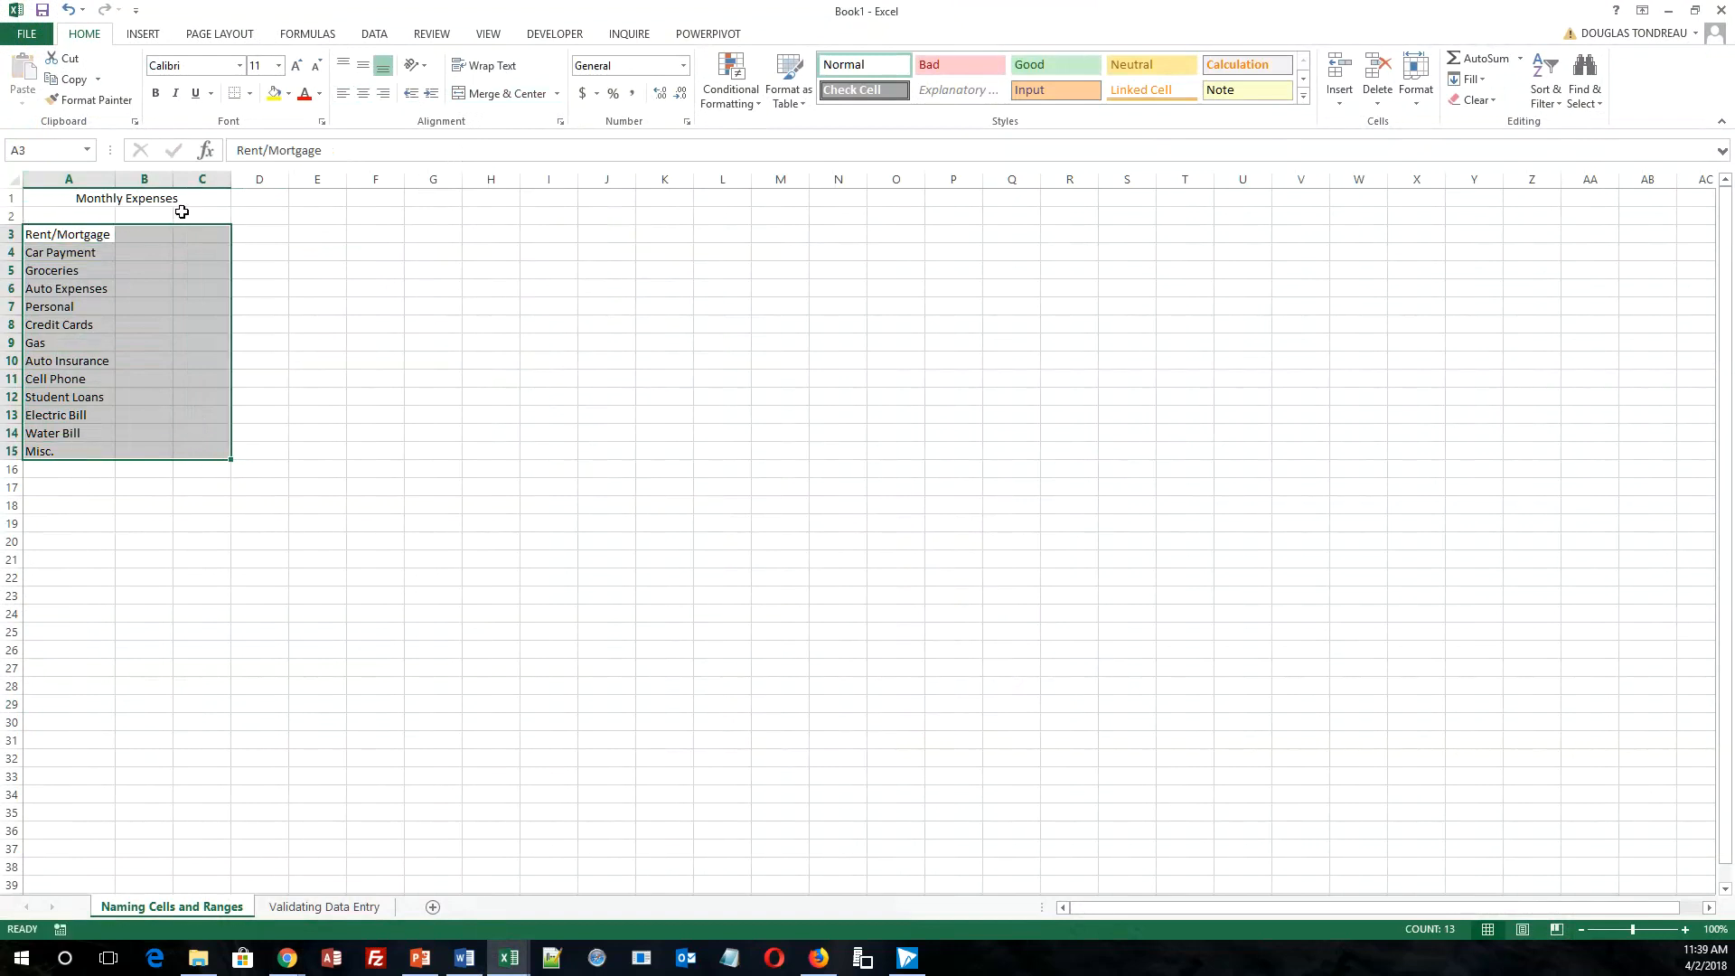
left_click(92, 214)
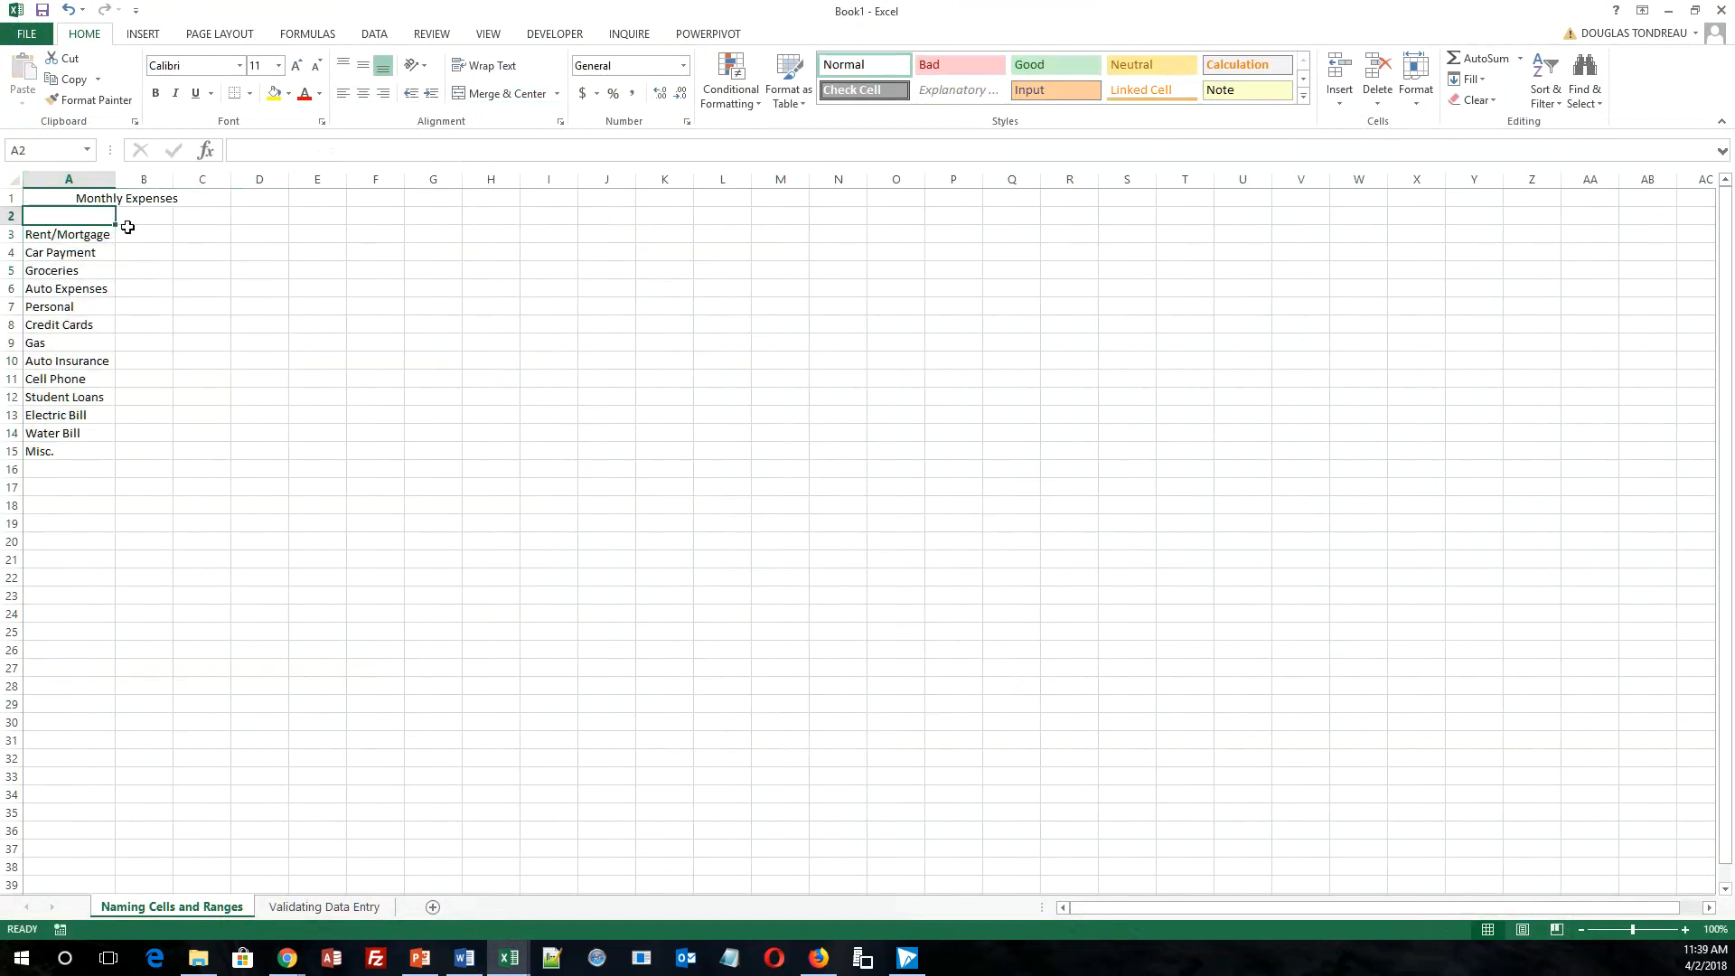
type("Item")
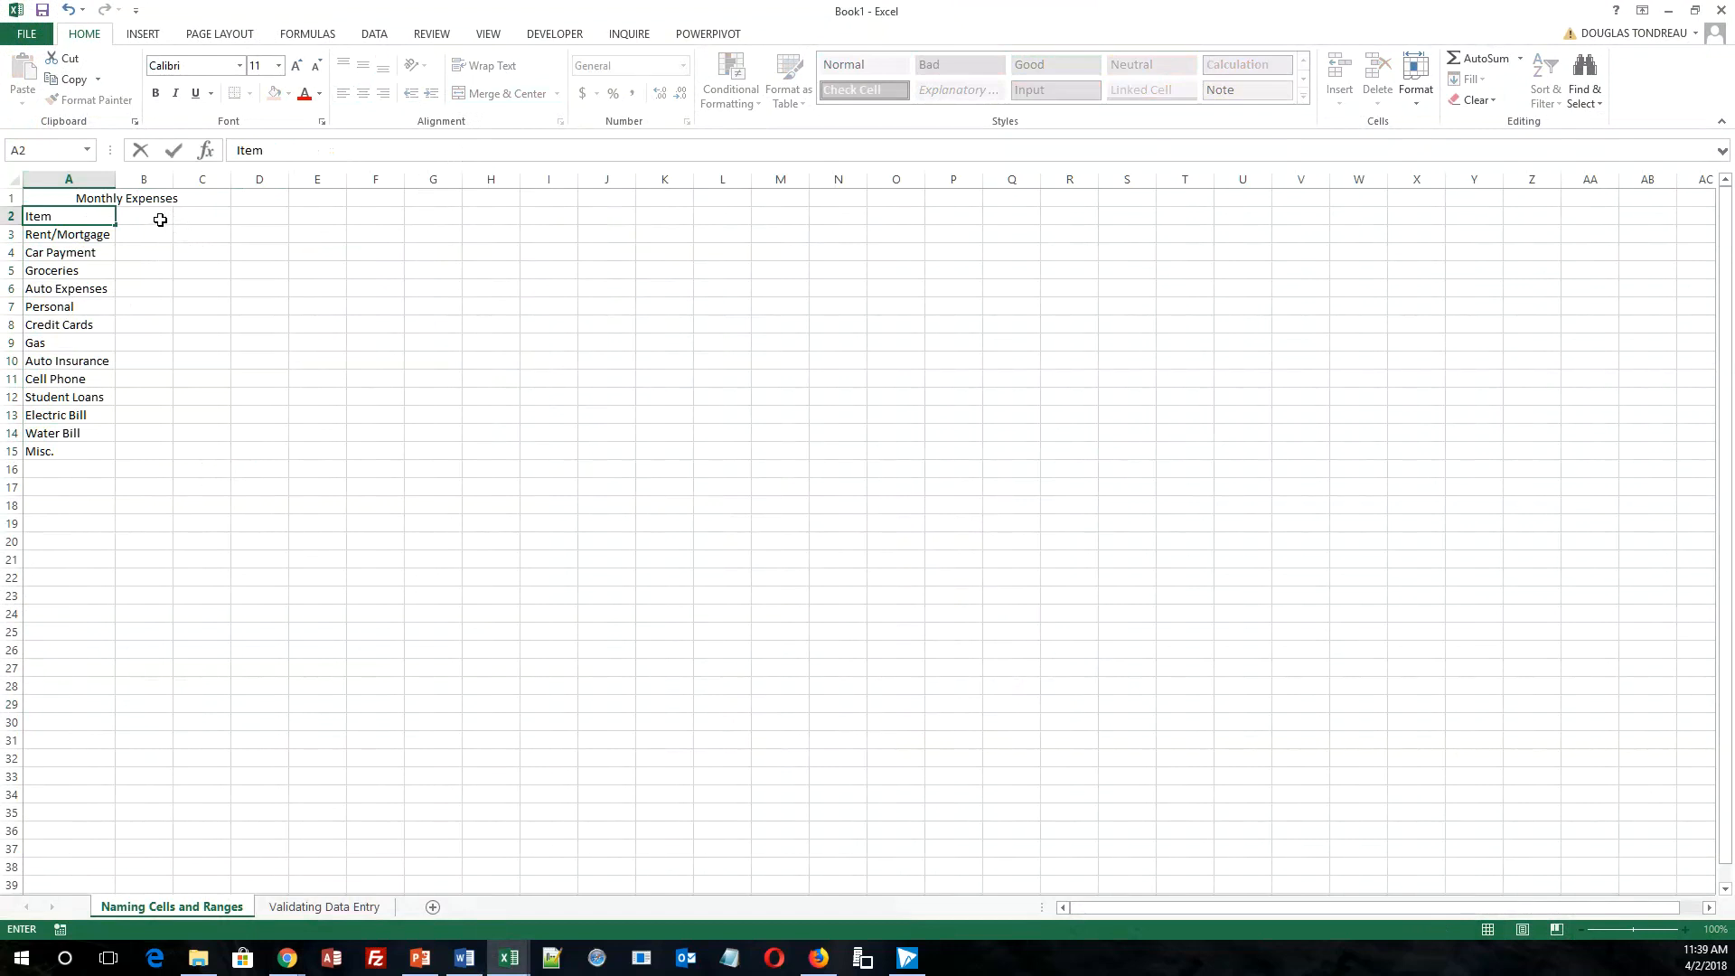
left_click(160, 219)
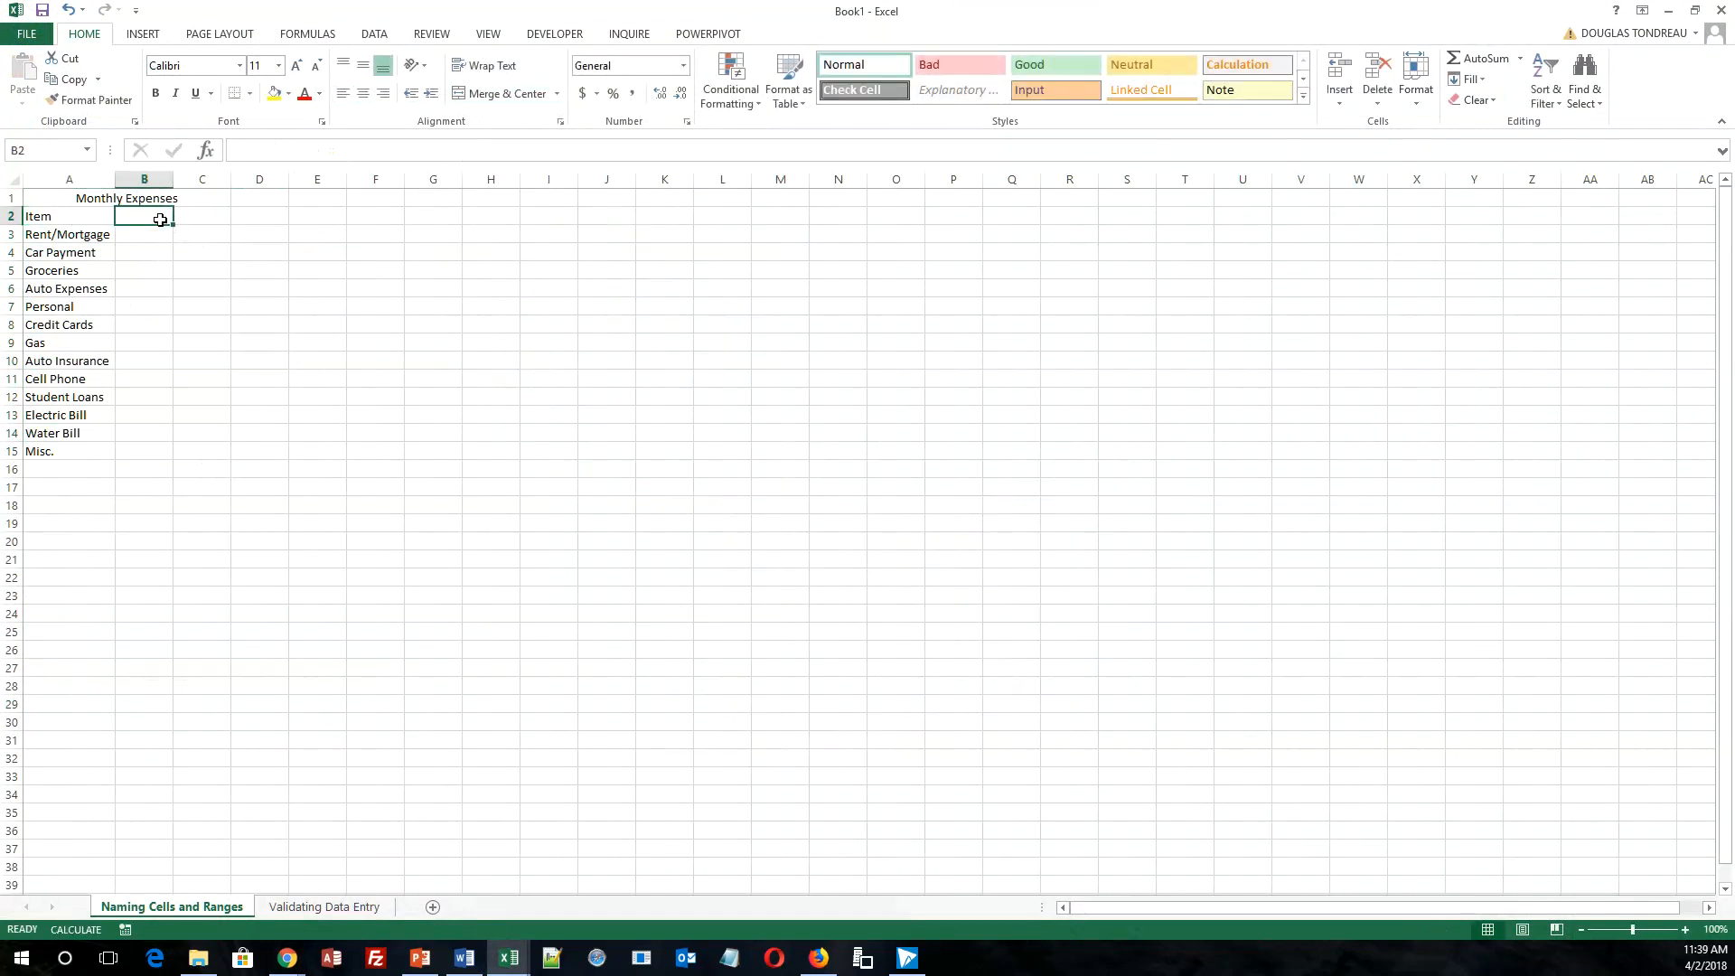
type("Cosw")
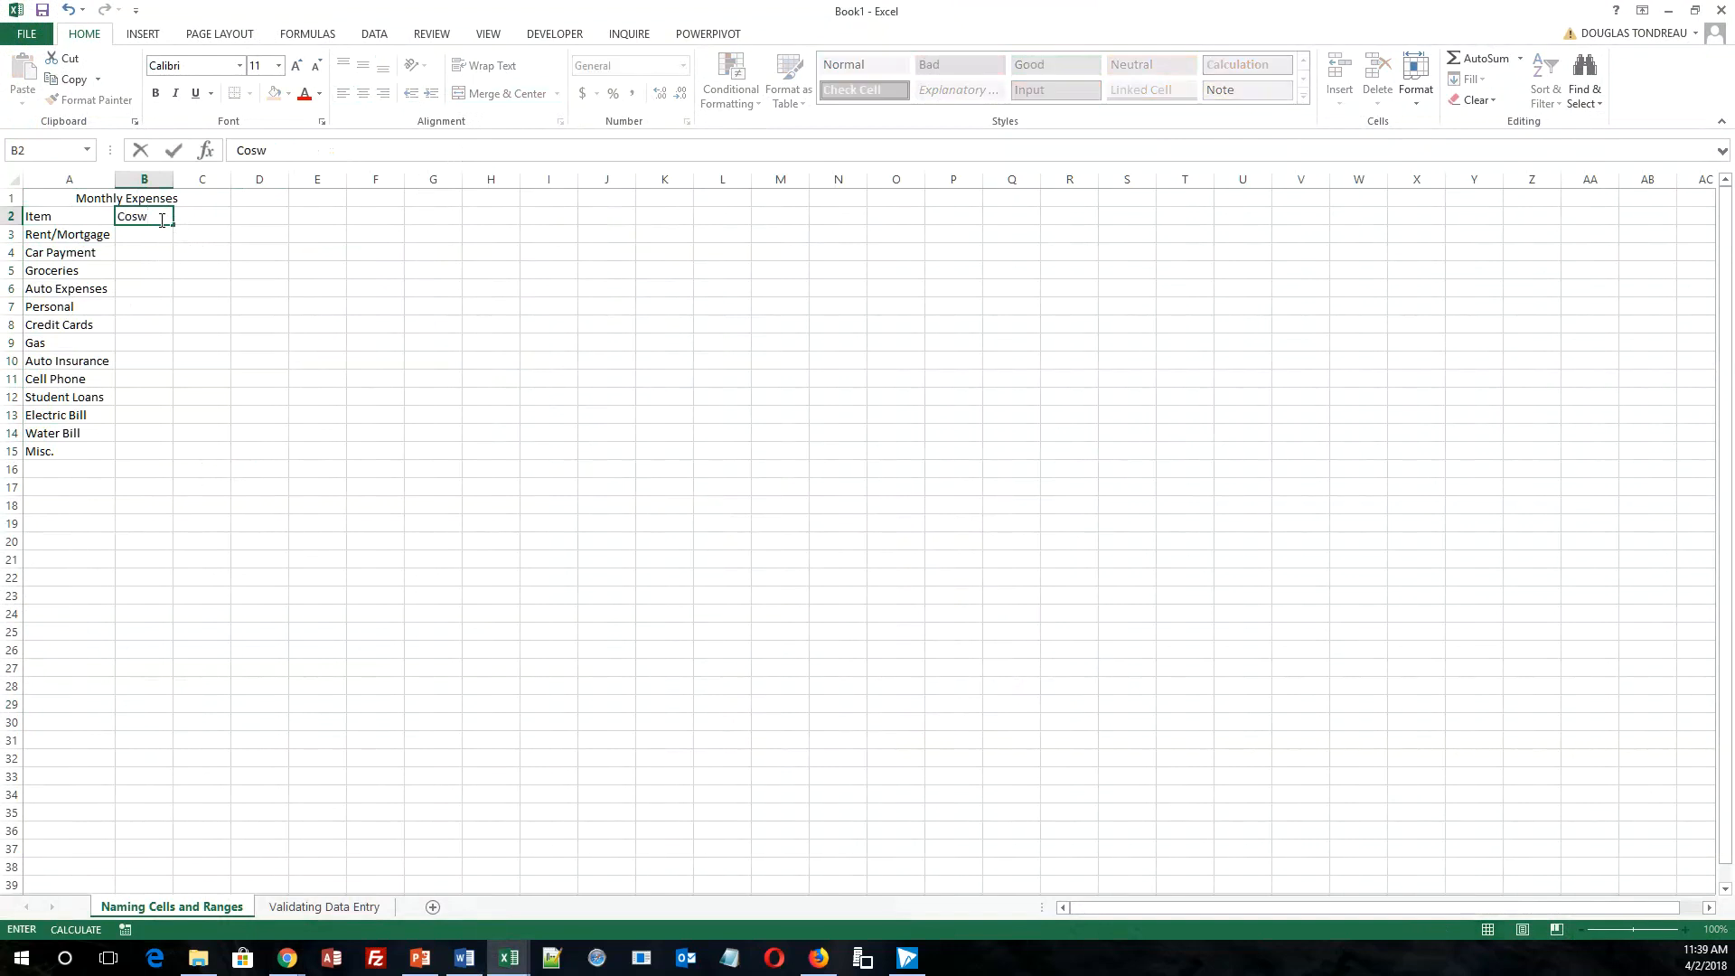
key("BackSpace")
type("t")
left_click(127, 327)
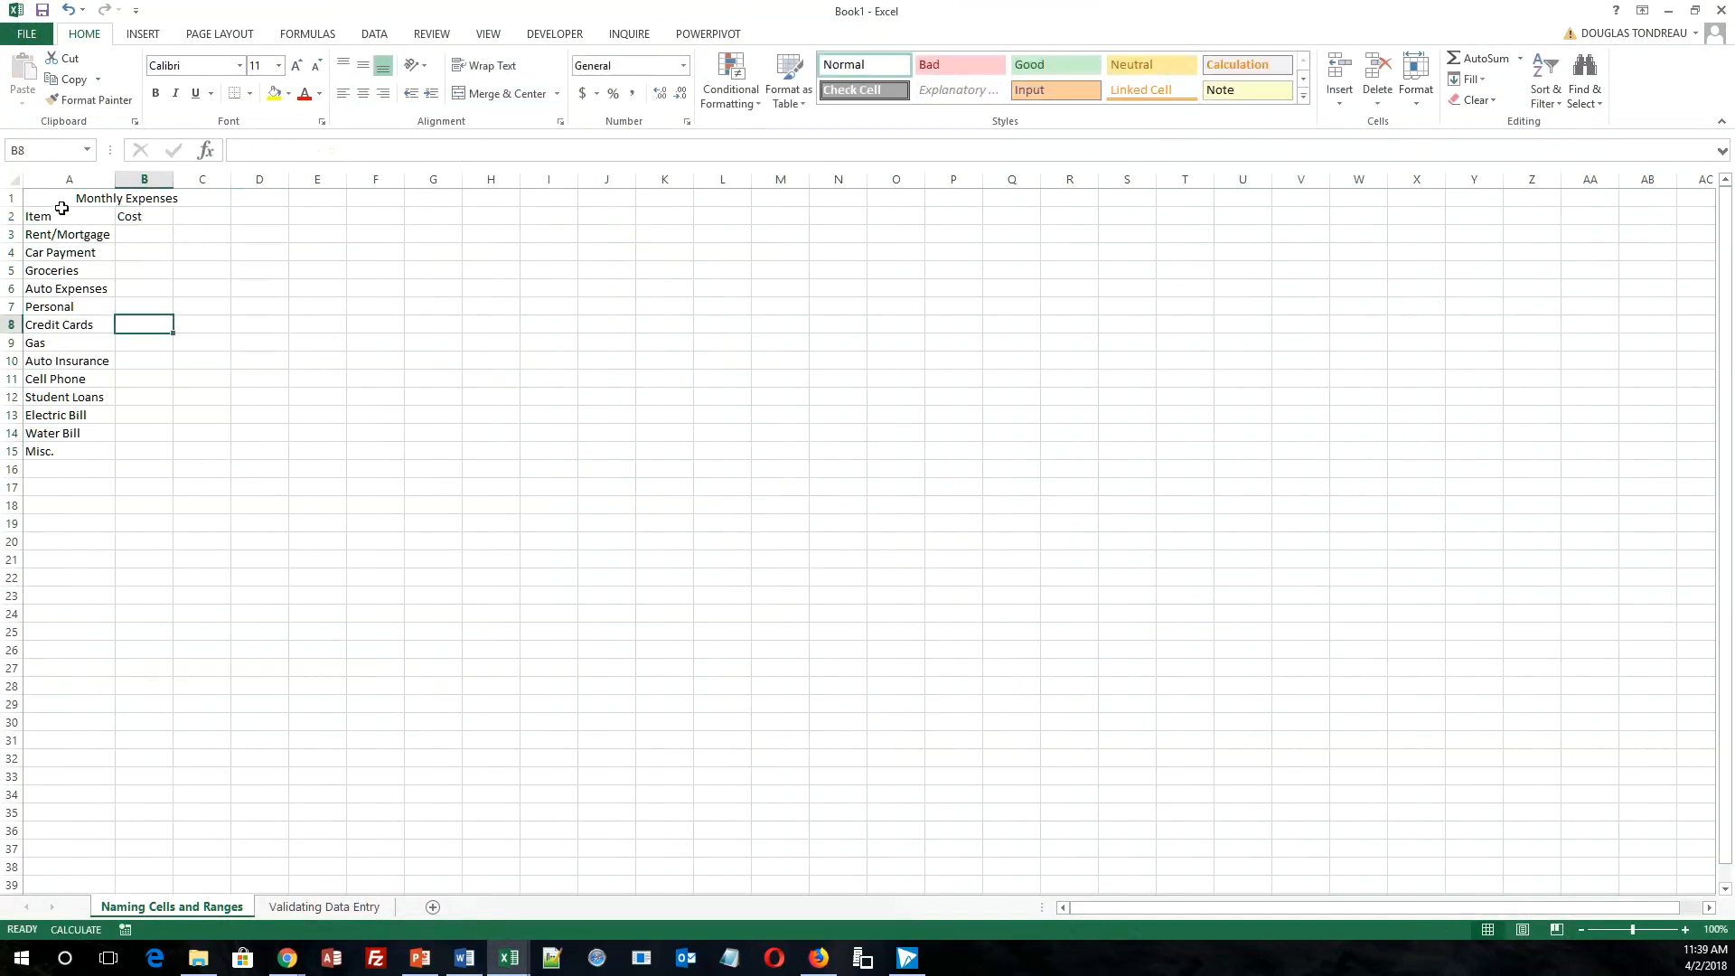
Apply a bottom border to the heading row A2:C2.
left_click_drag(36, 219, 173, 223)
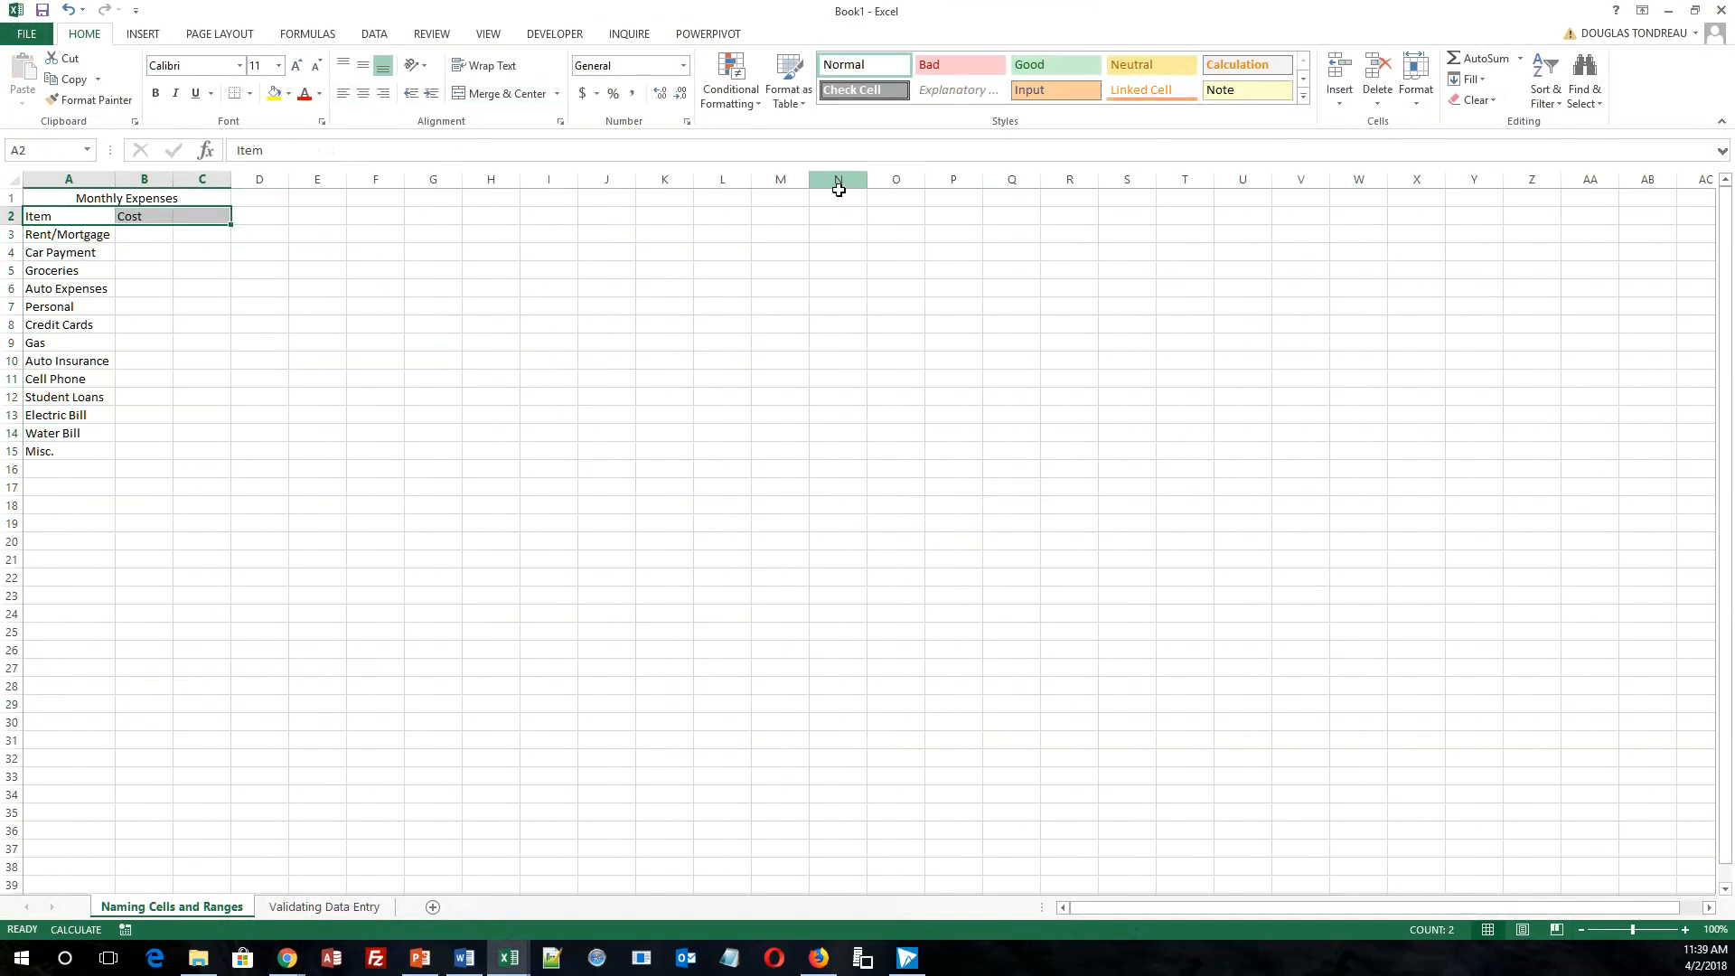
left_click(249, 93)
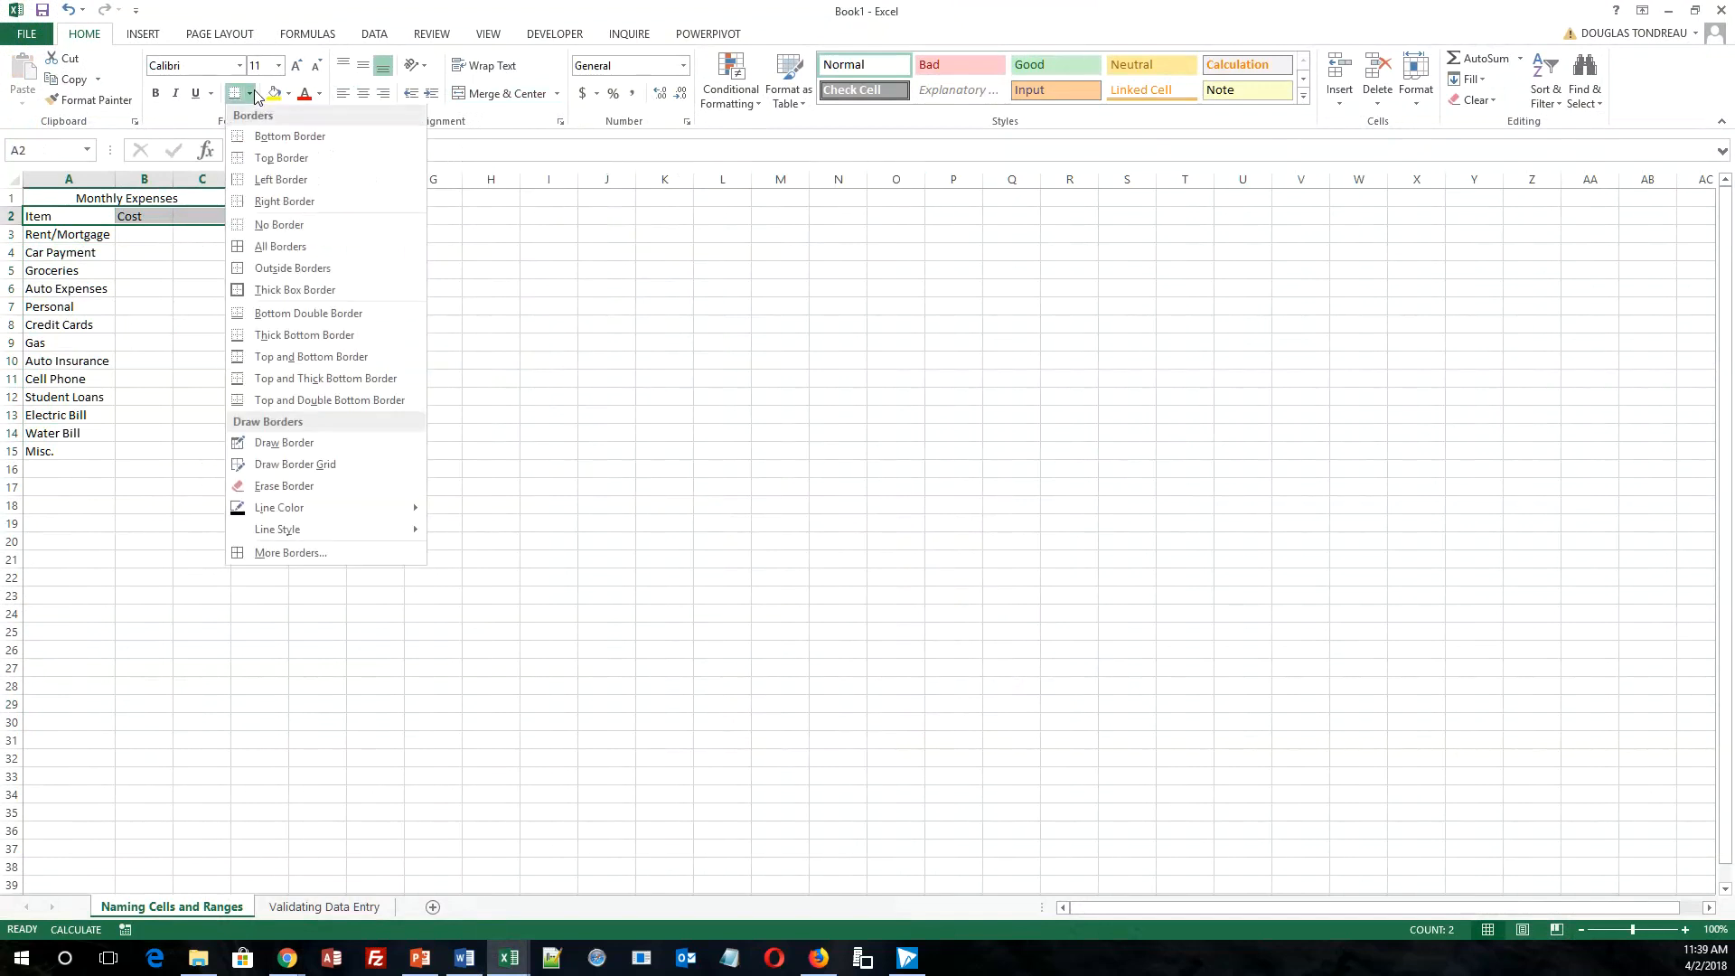
left_click(256, 137)
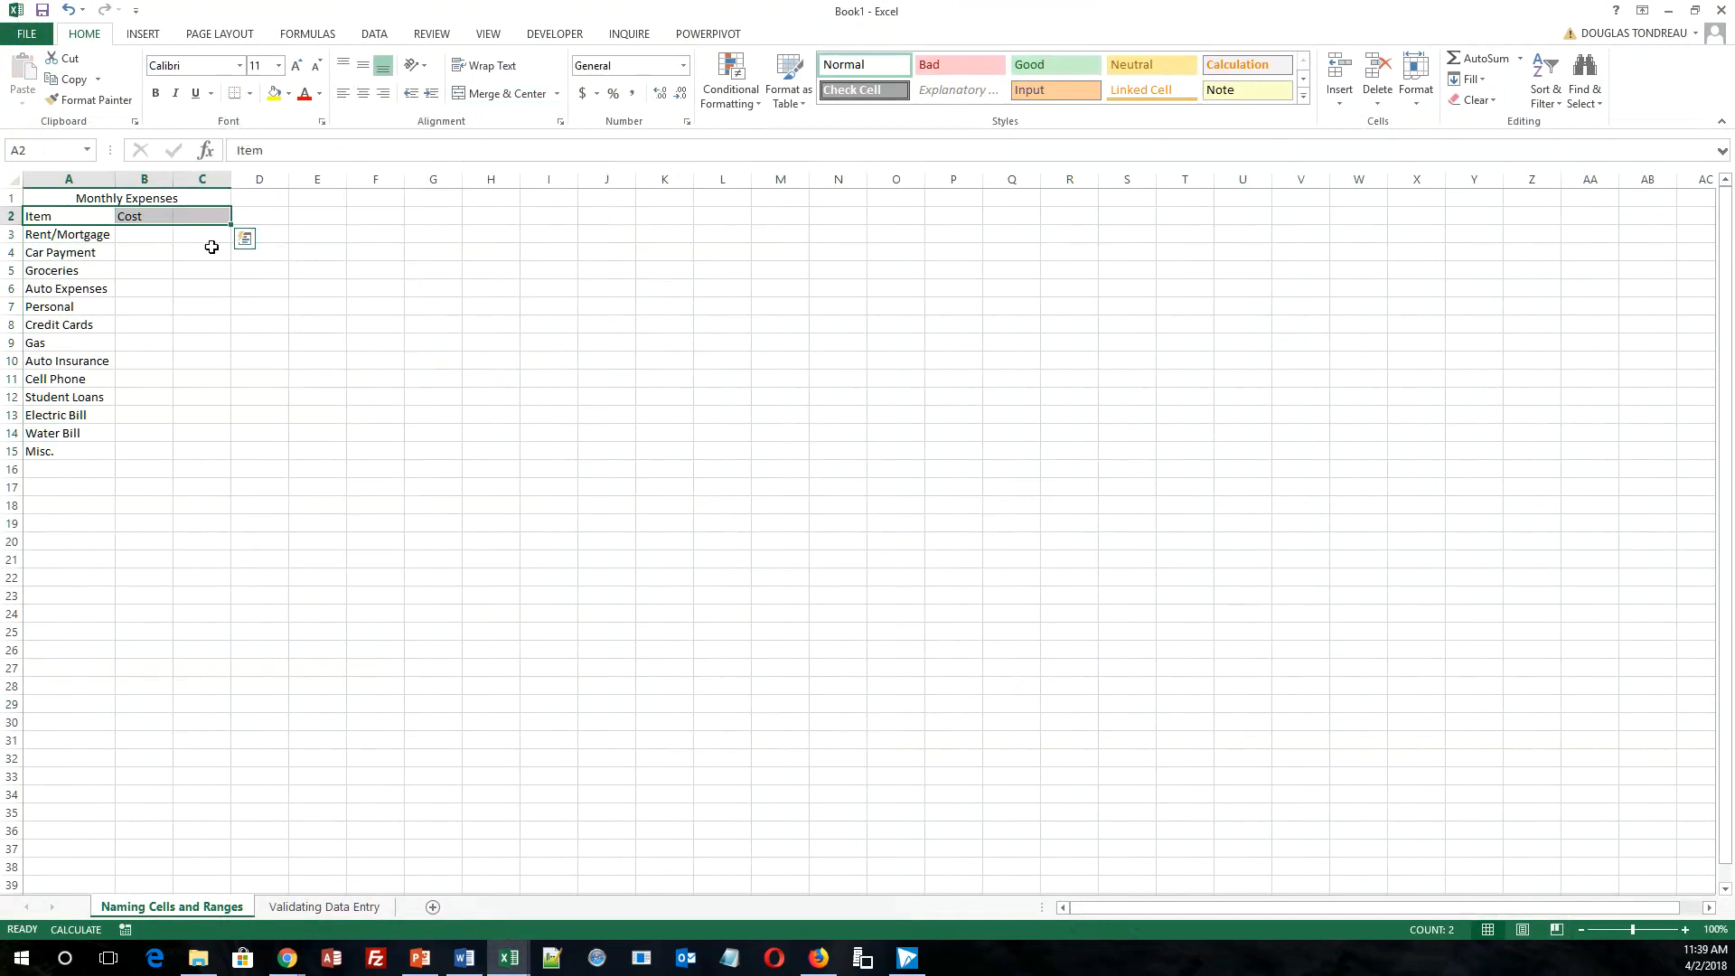
Apply the Heading 3 cell style to the column heading row A2:C2.
left_click(1303, 97)
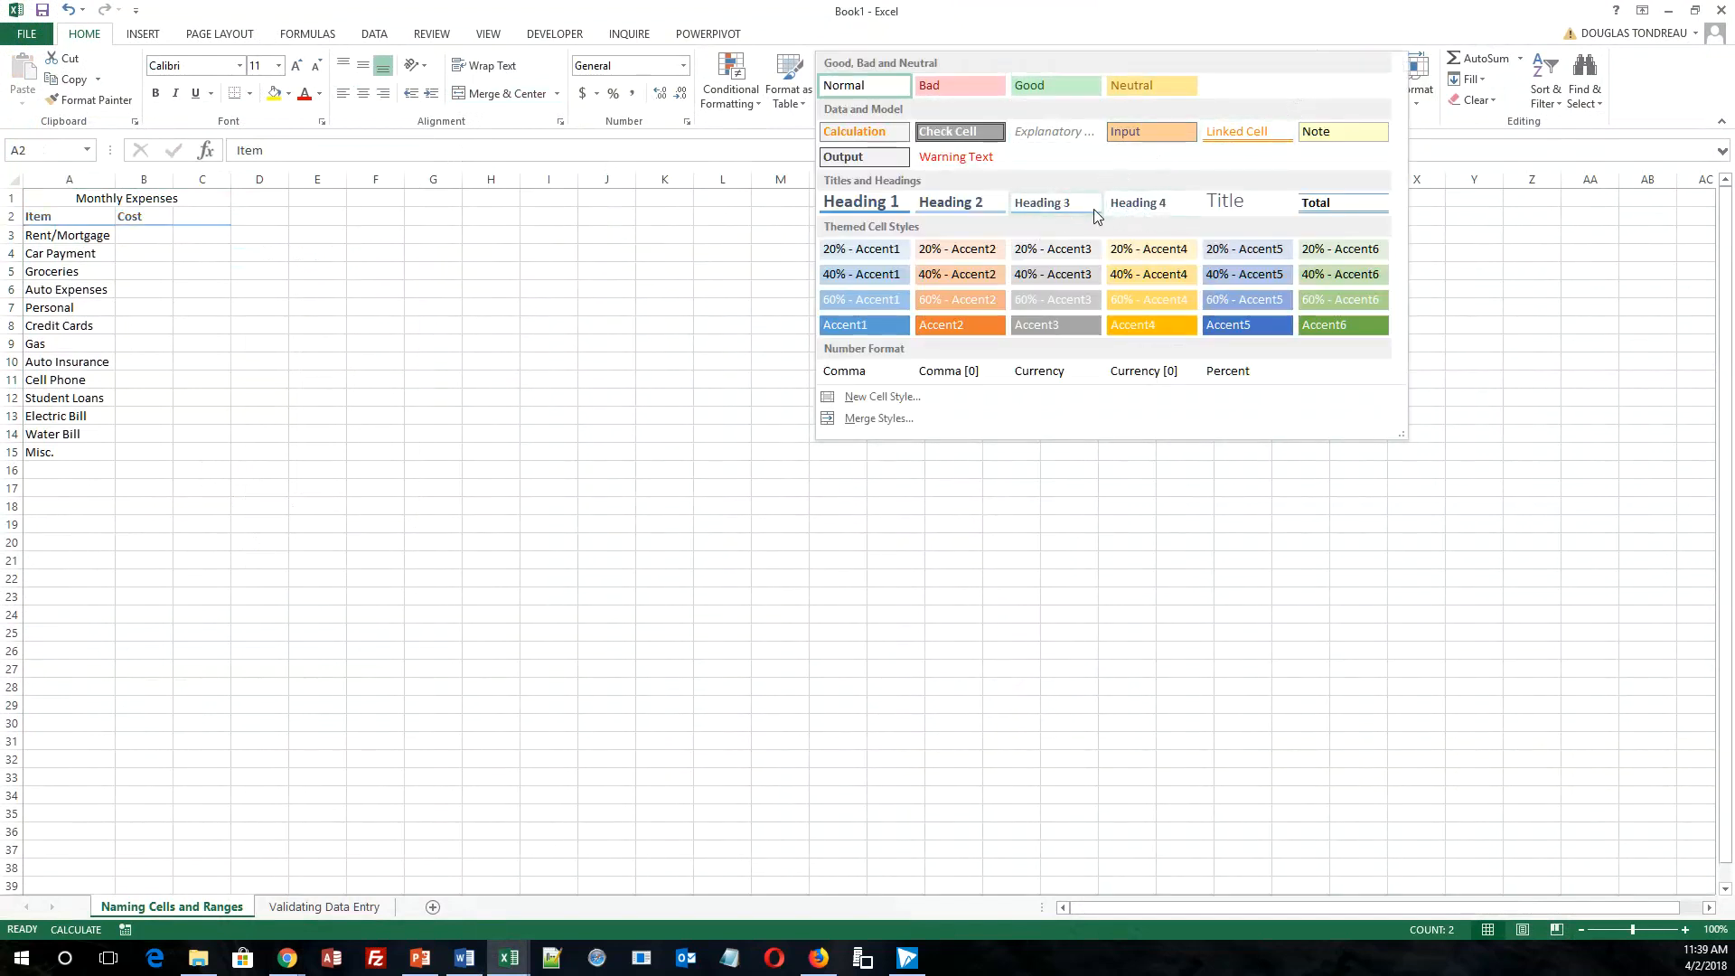
left_click(1078, 209)
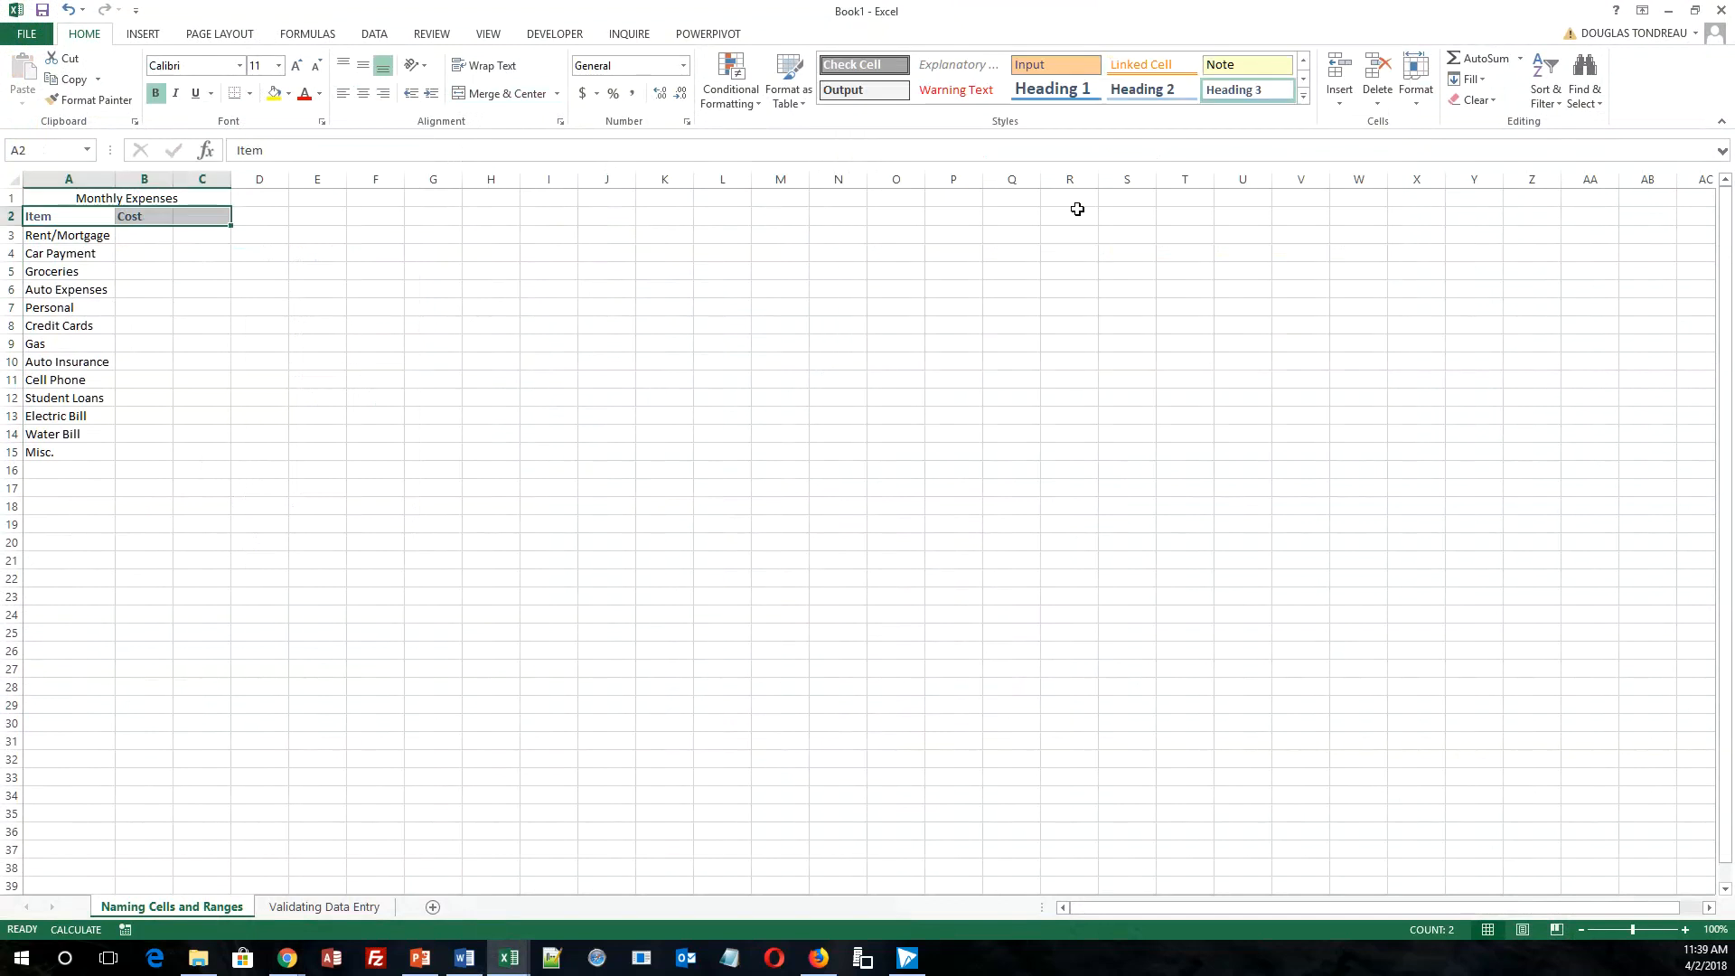
Format the cost cells B3:B15 with the Accounting number format.
left_click(144, 238)
left_click_drag(147, 431, 146, 417)
left_click_drag(144, 238, 138, 454)
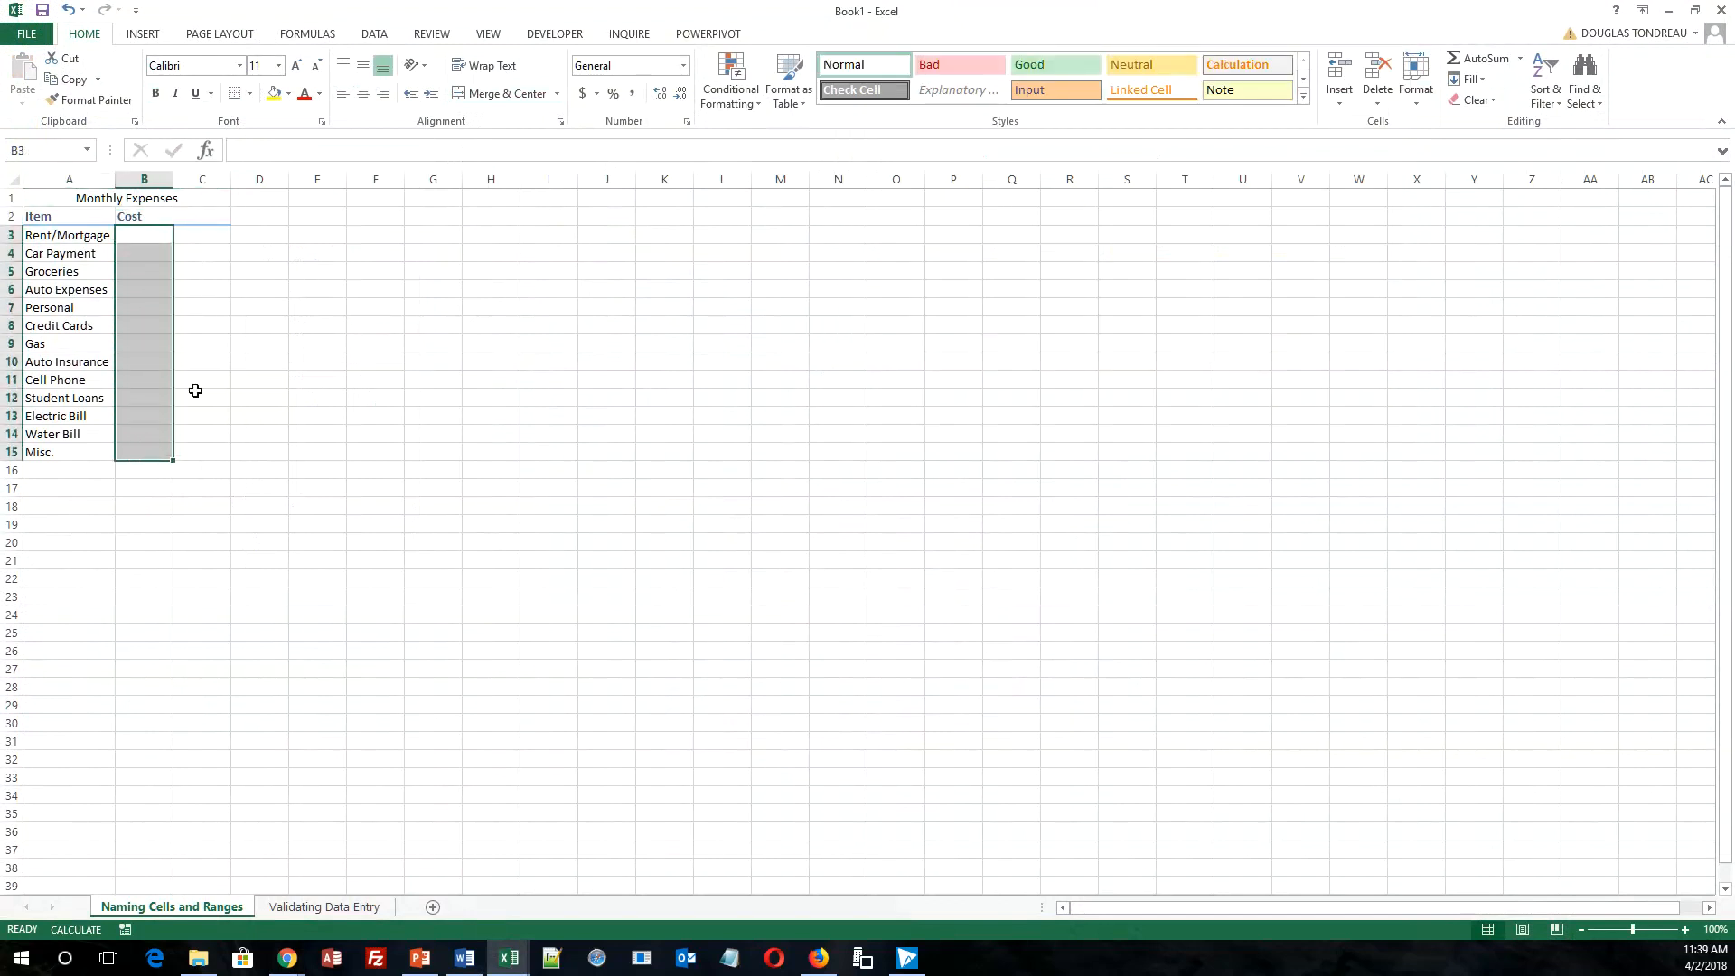
left_click(583, 93)
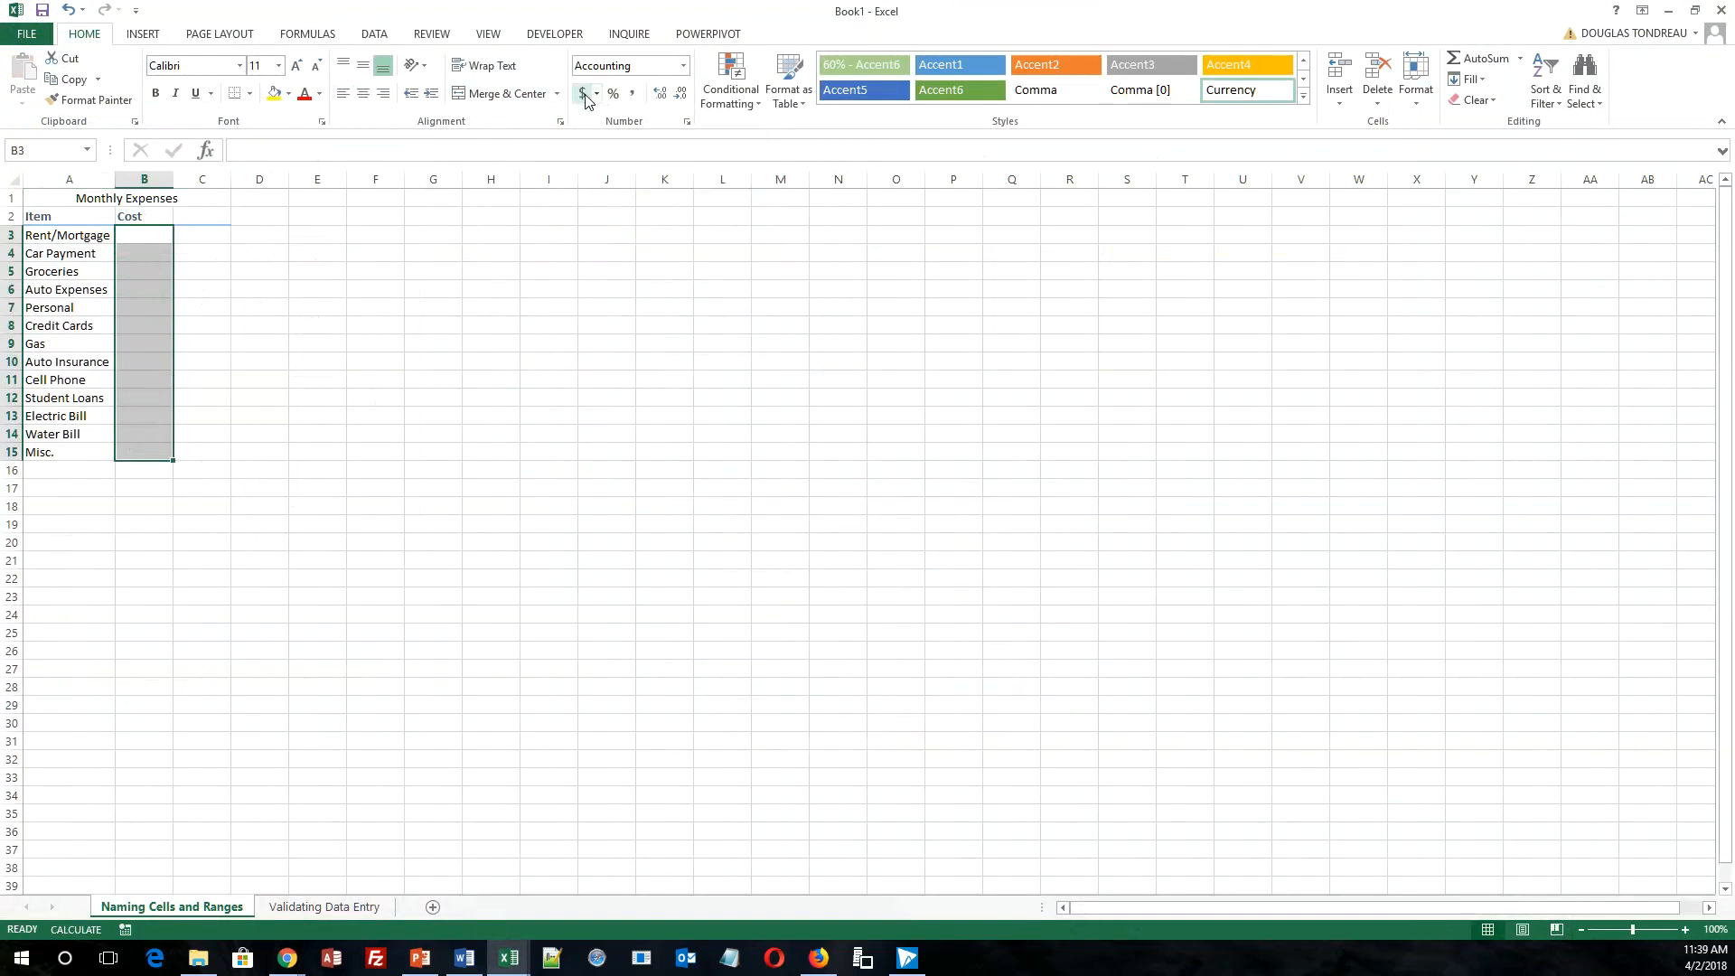
Enter 0 as the Rent/Mortgage cost in B3 and fill it down through B15.
left_click(155, 236)
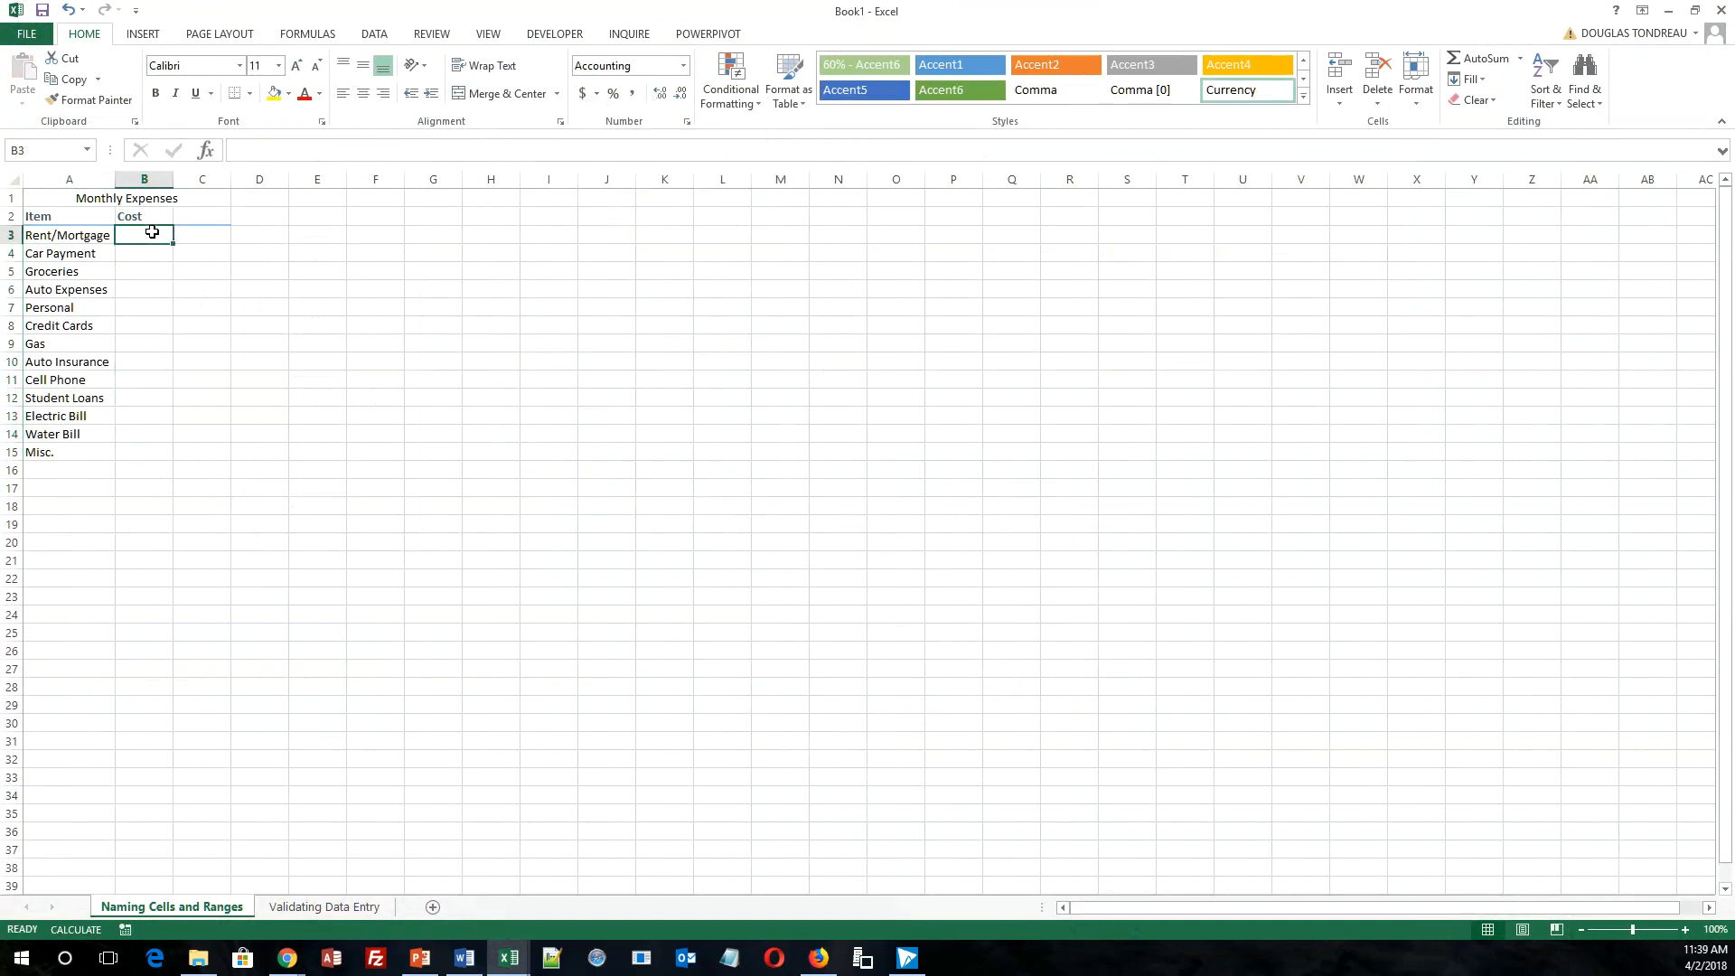
type("0")
left_click(123, 319)
left_click(156, 237)
left_click_drag(175, 243, 181, 460)
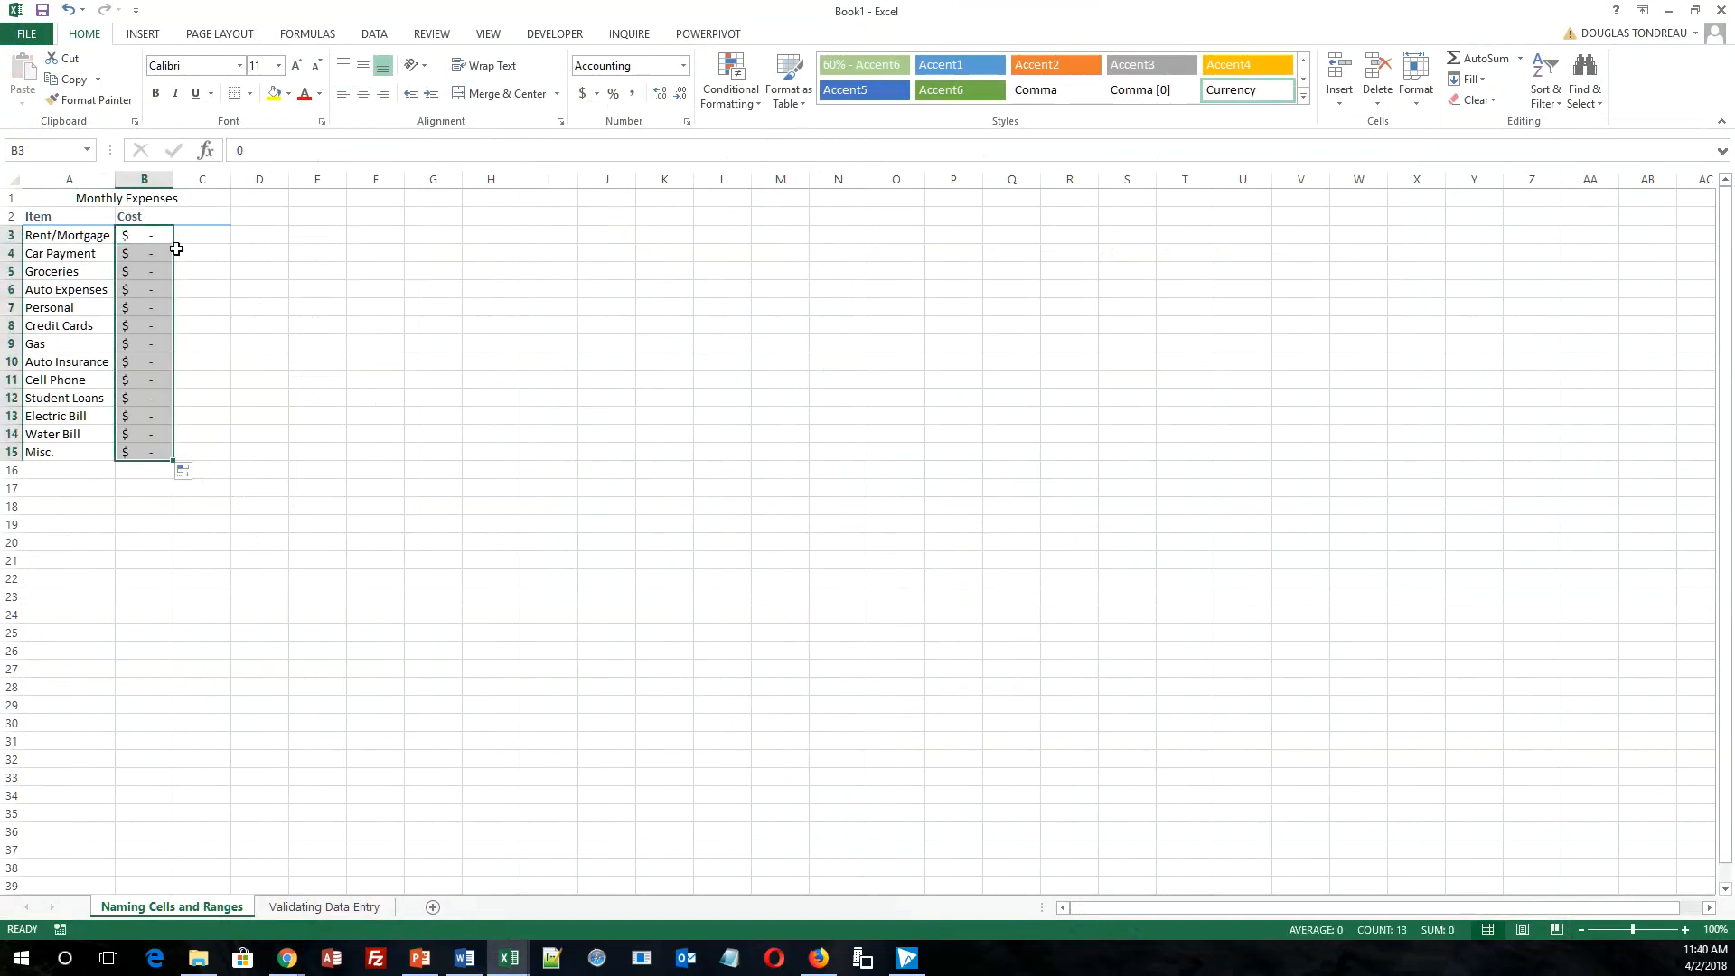
Apply the Heading 3 cell style to the merged "Monthly Expenses" title in row 1.
left_click(96, 200)
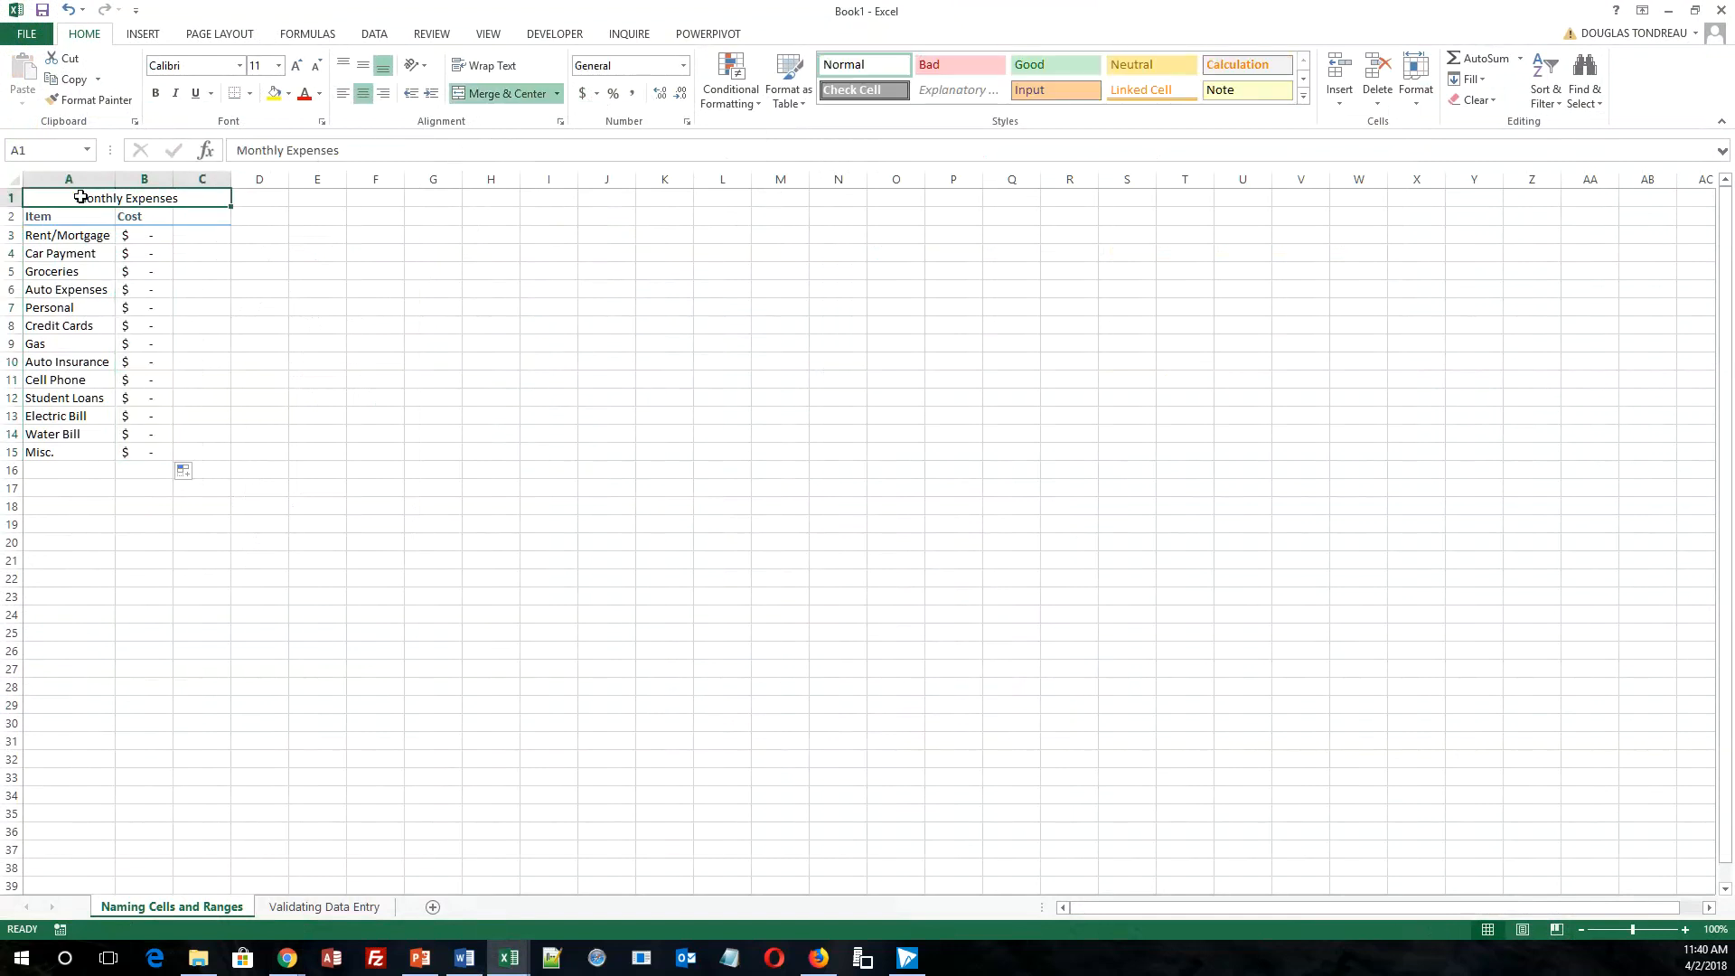
left_click(1303, 96)
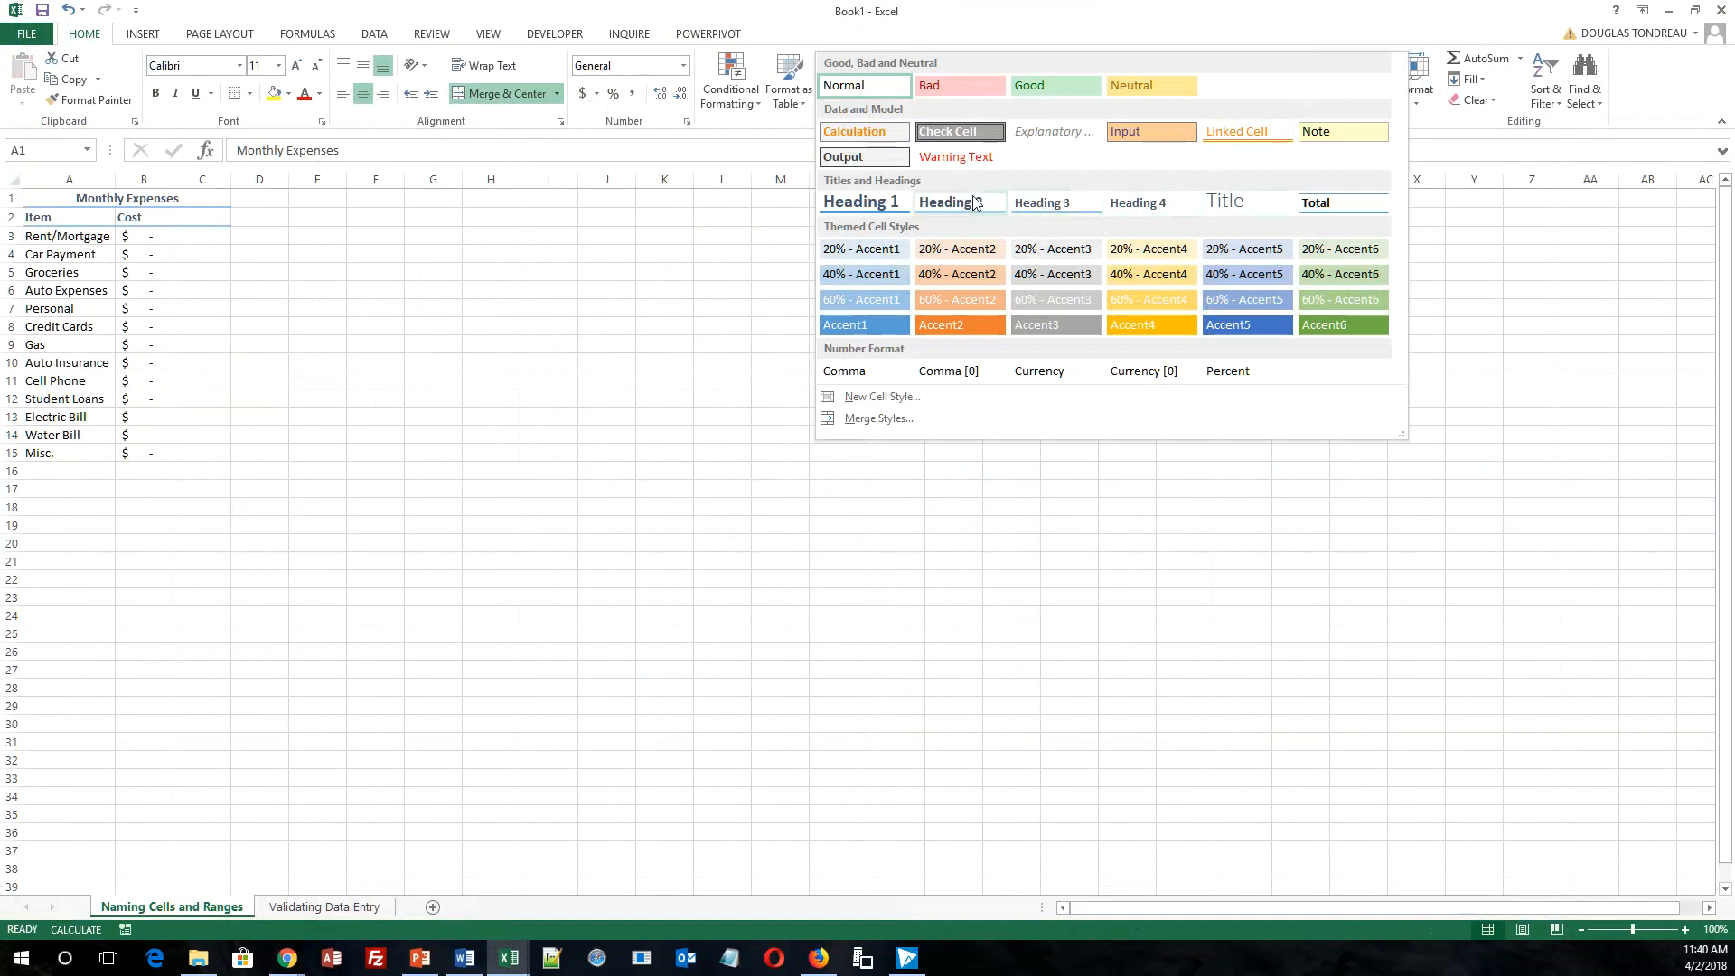
left_click(1041, 203)
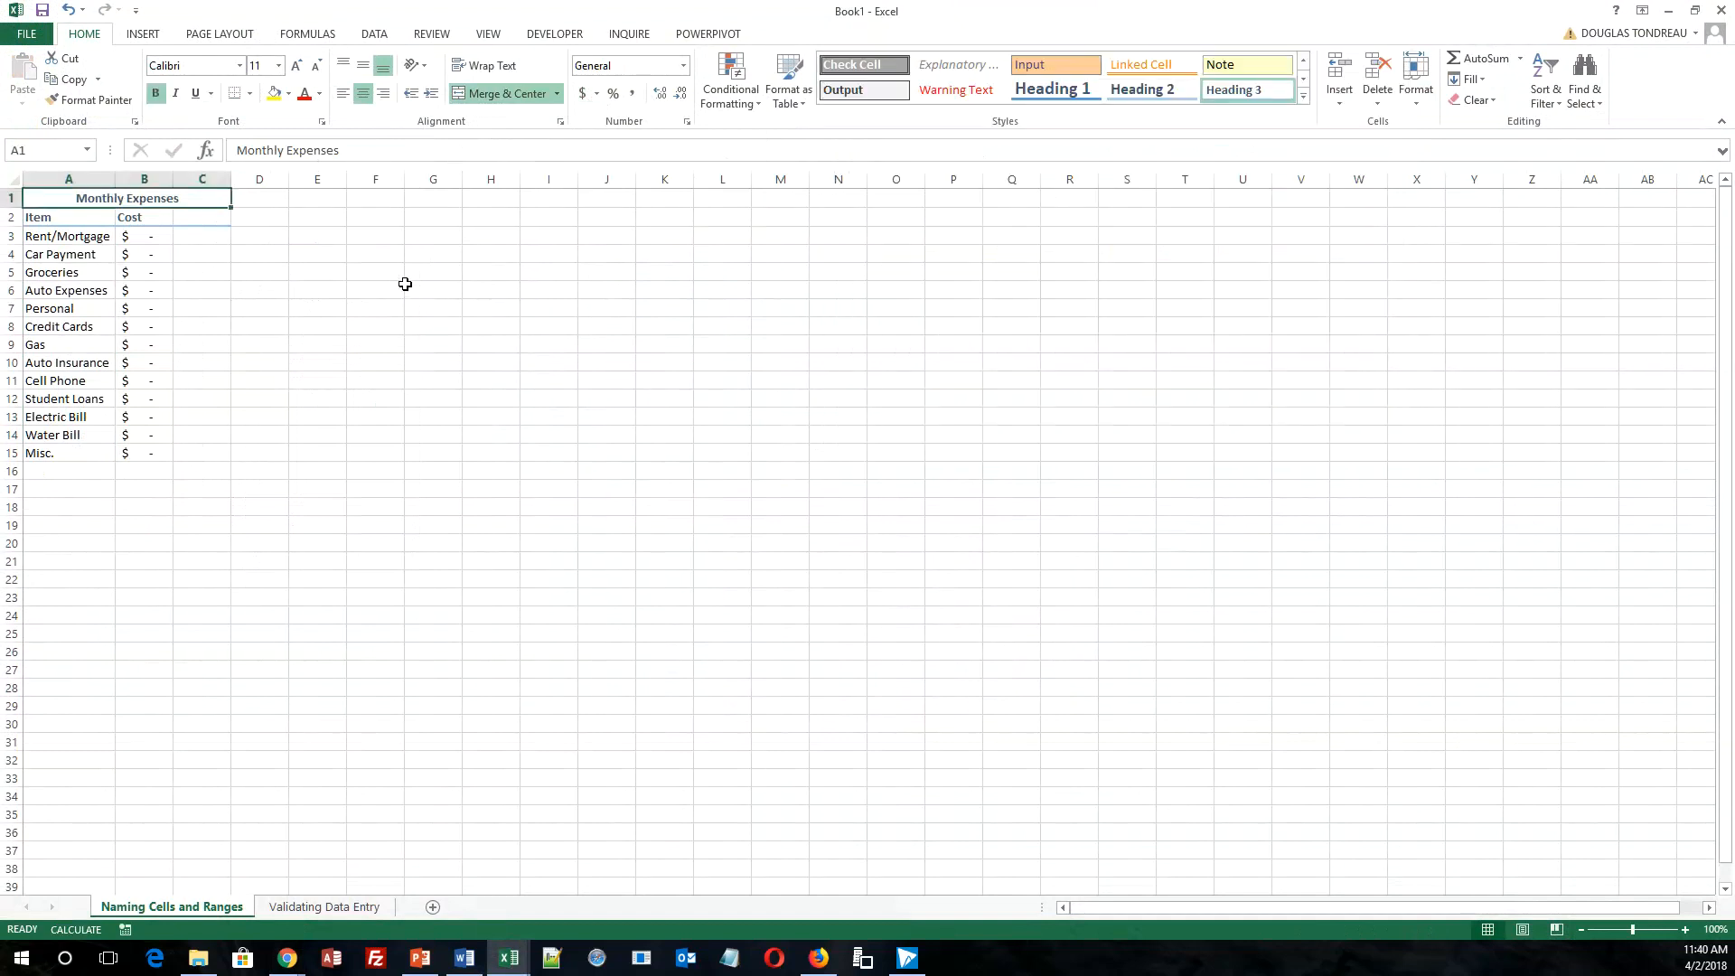
left_click(219, 466)
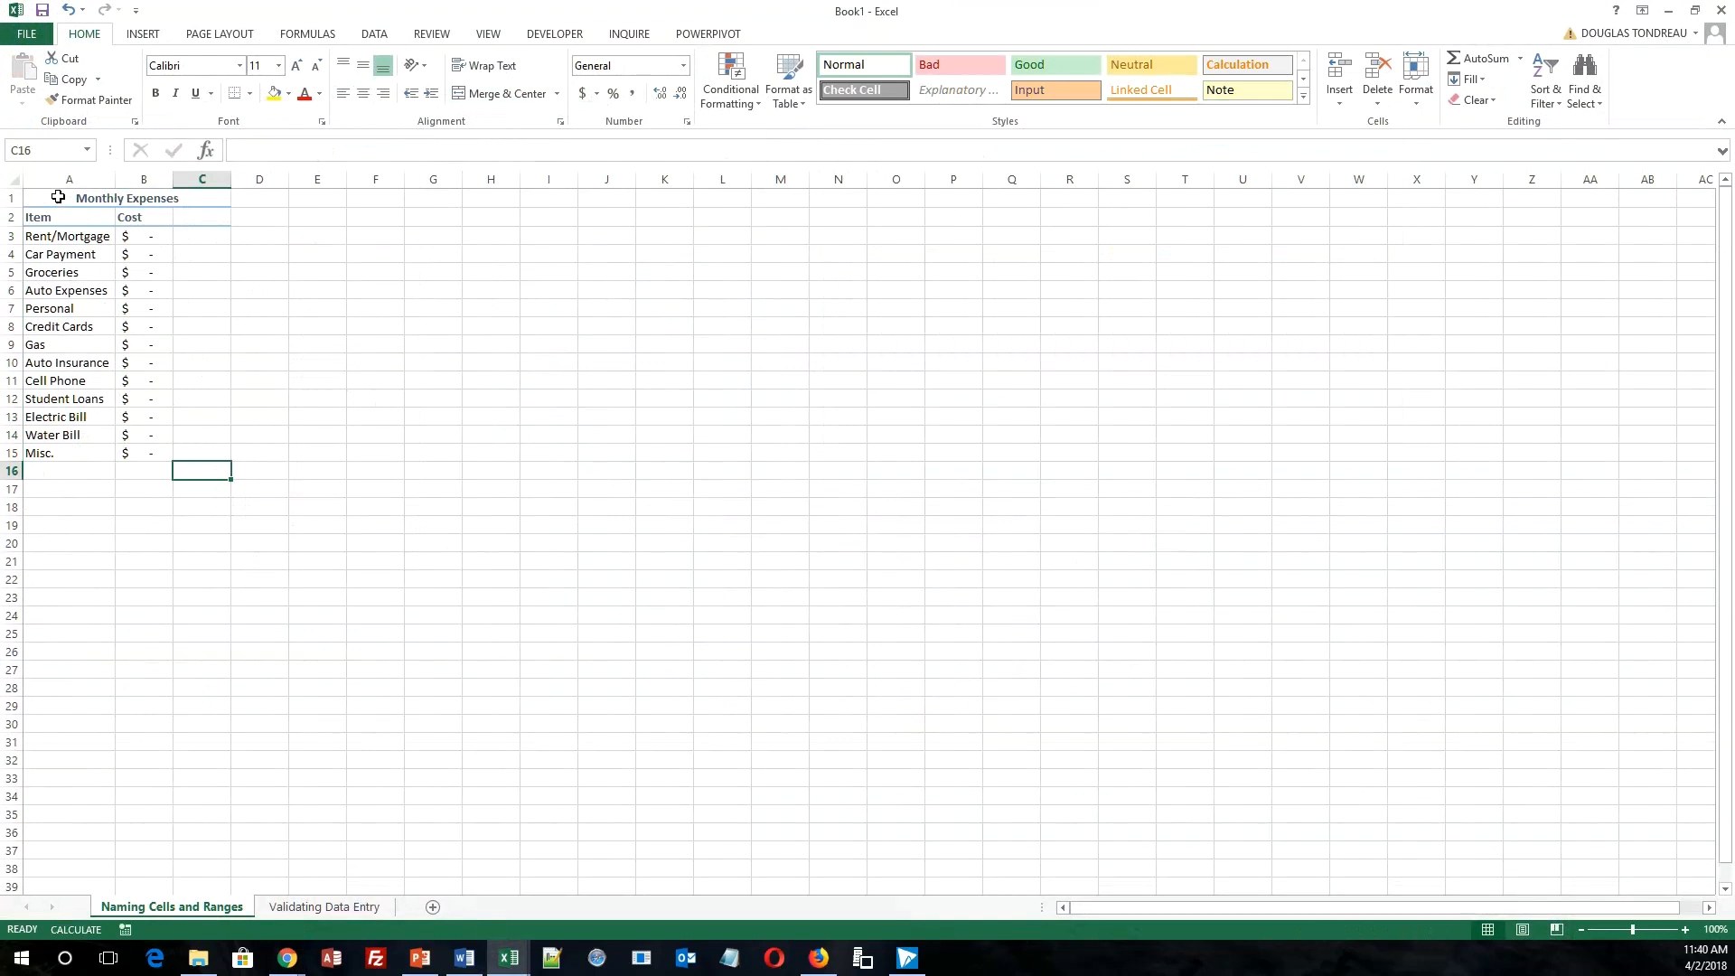
Define the name Monthly_Expenses with Workbook scope for the whole expense list A1:C15.
left_click_drag(58, 197, 214, 456)
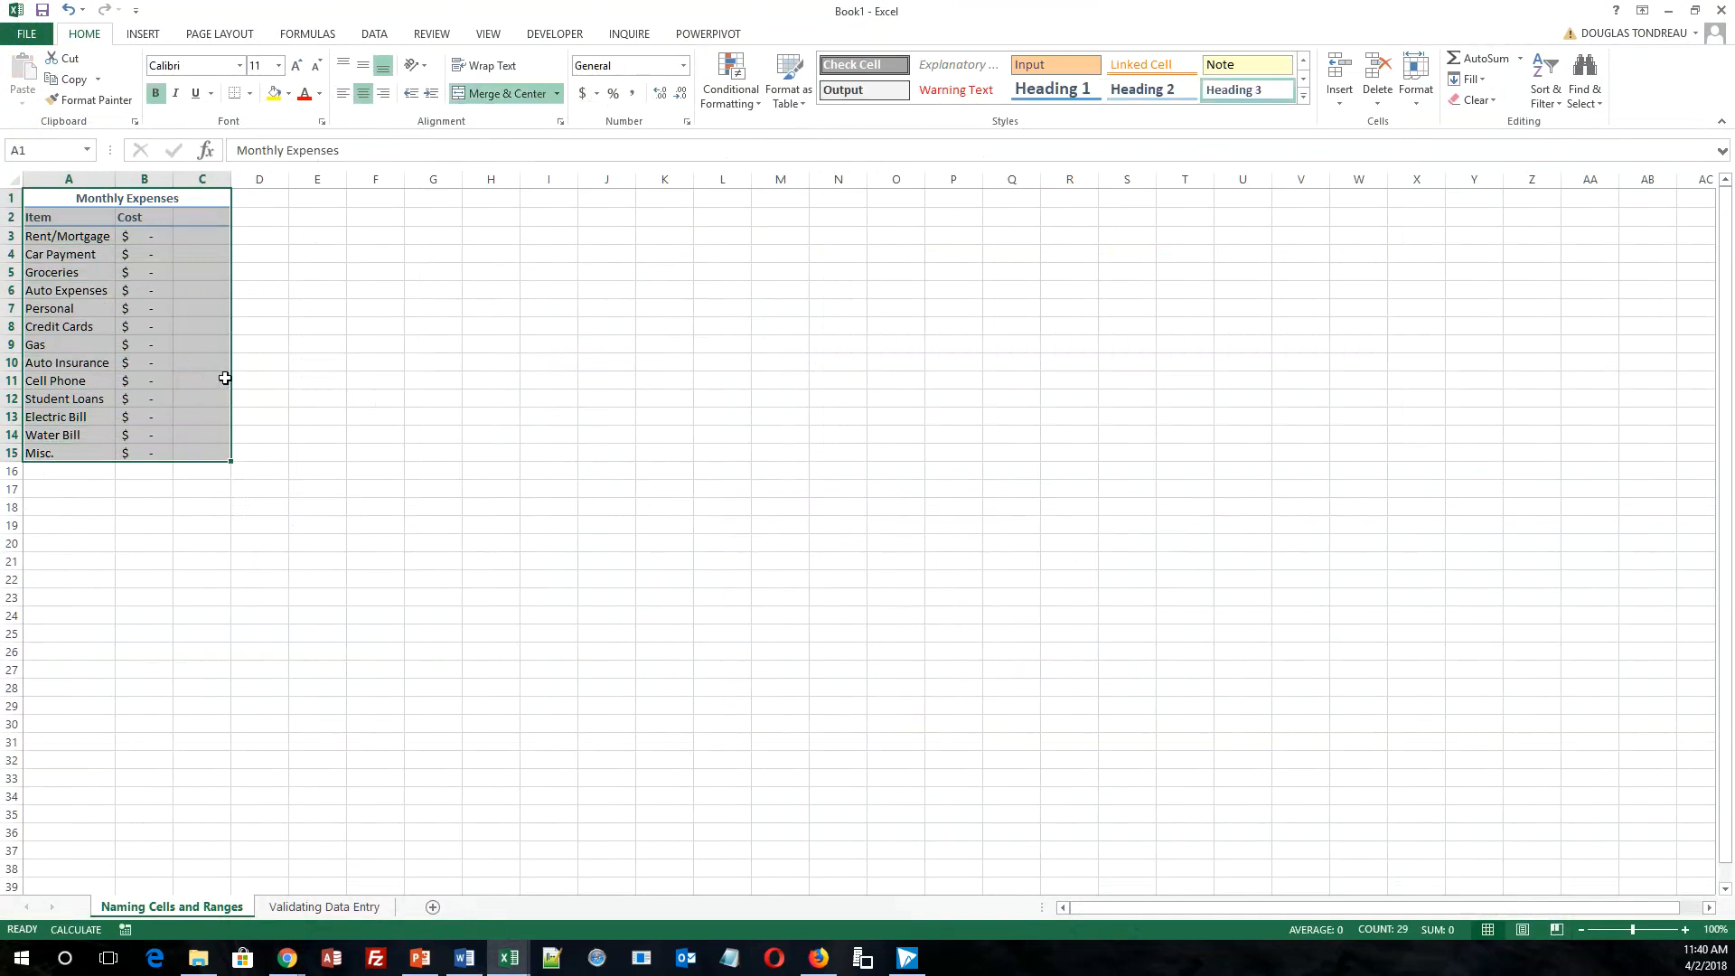
right_click(180, 260)
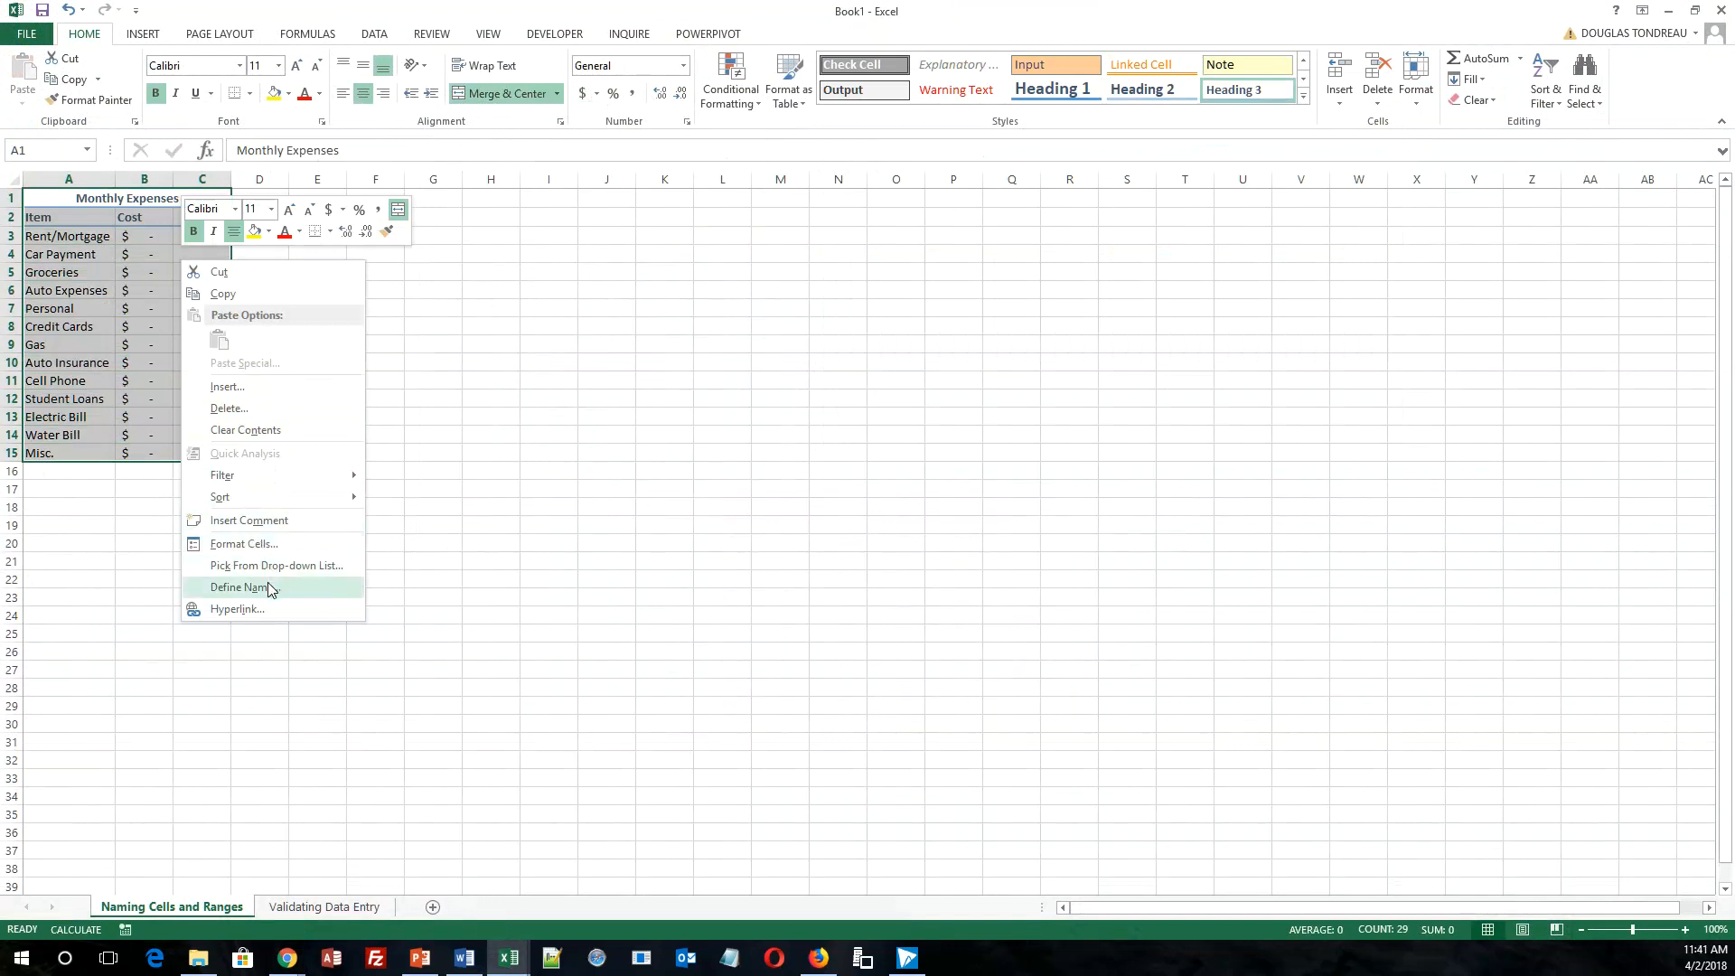
left_click(239, 587)
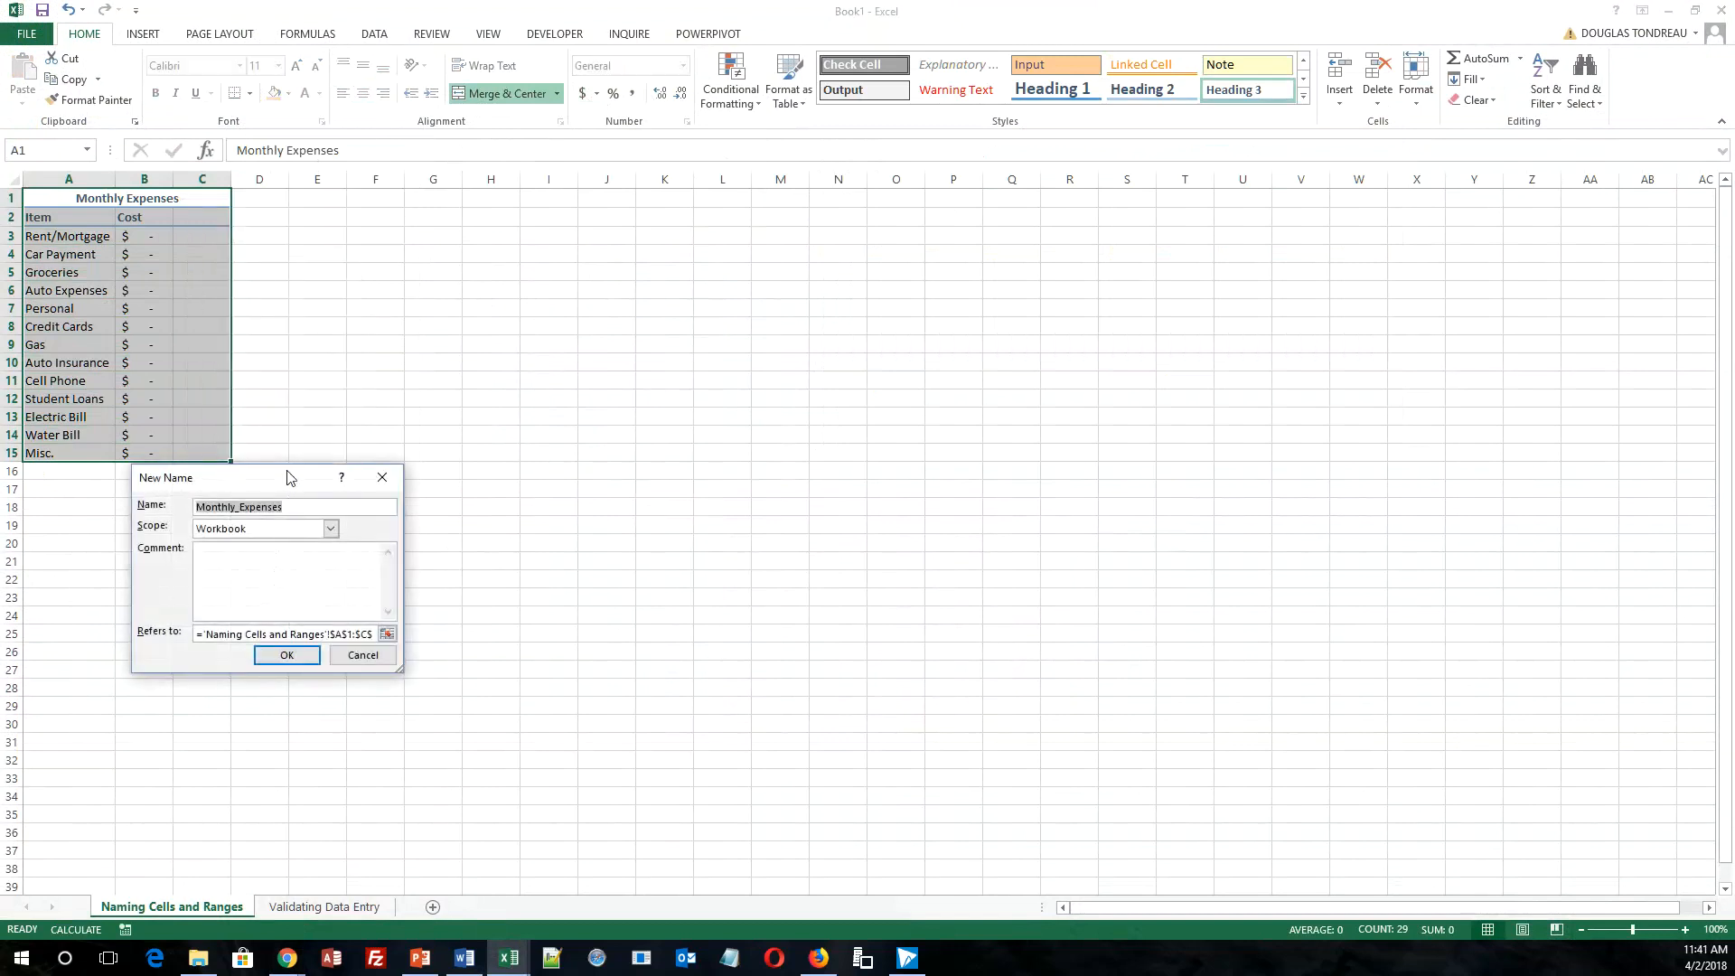
left_click_drag(288, 477, 452, 387)
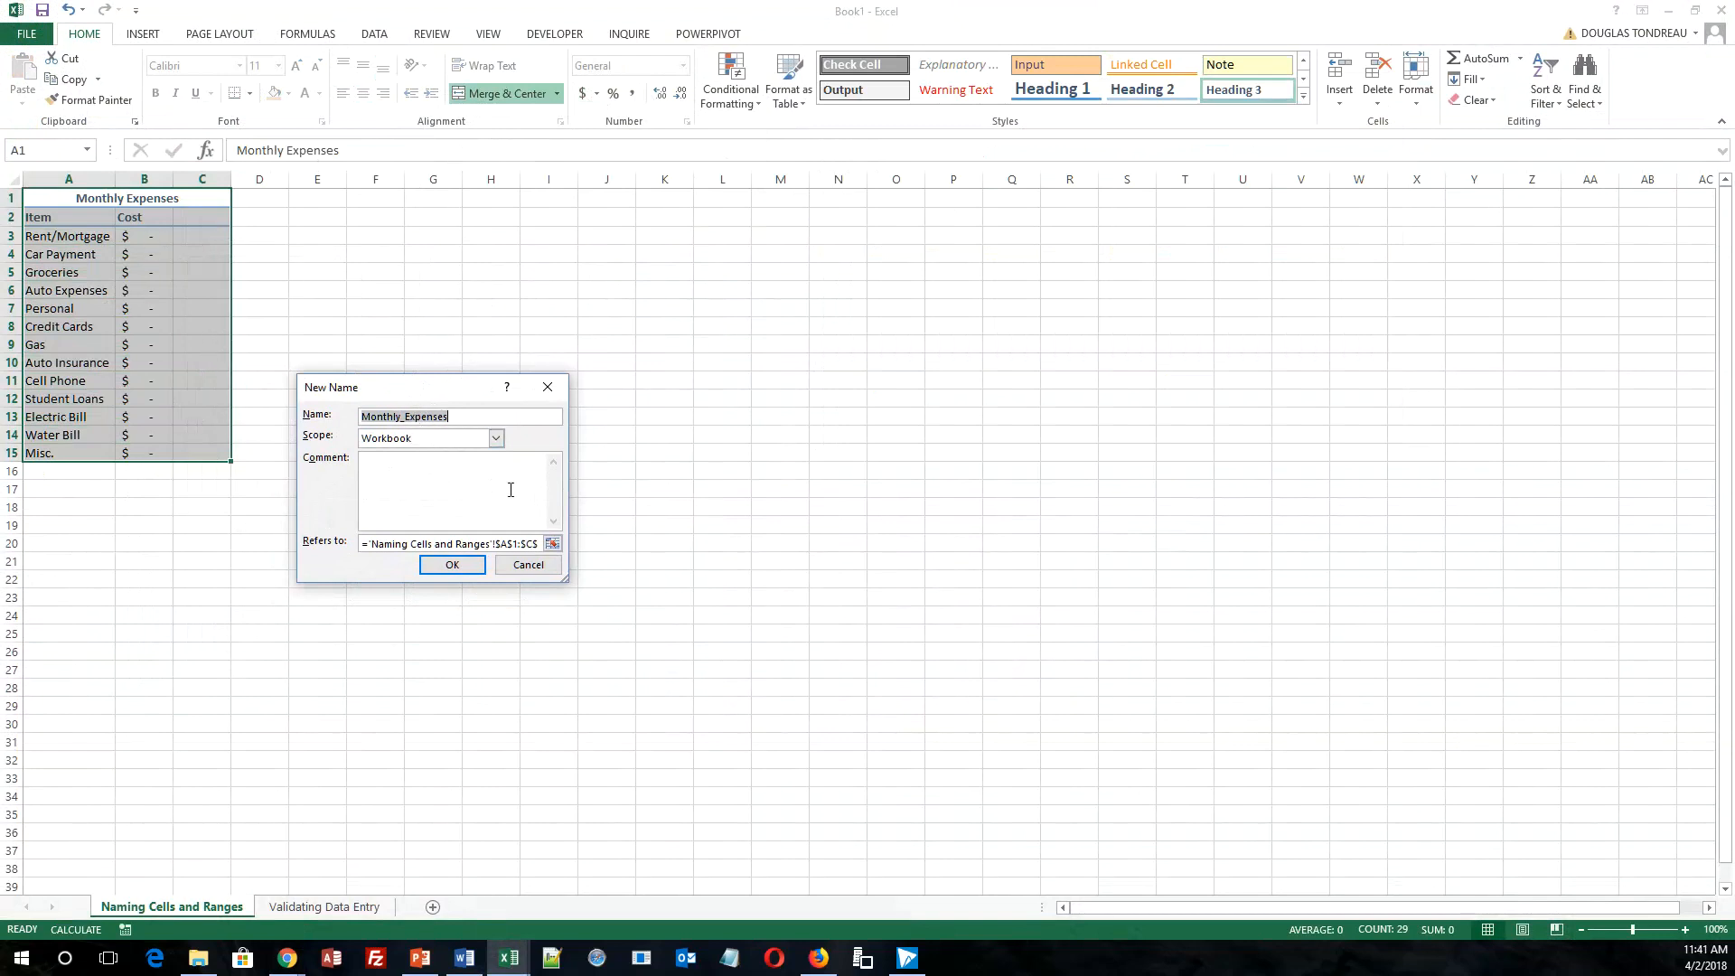
left_click(463, 567)
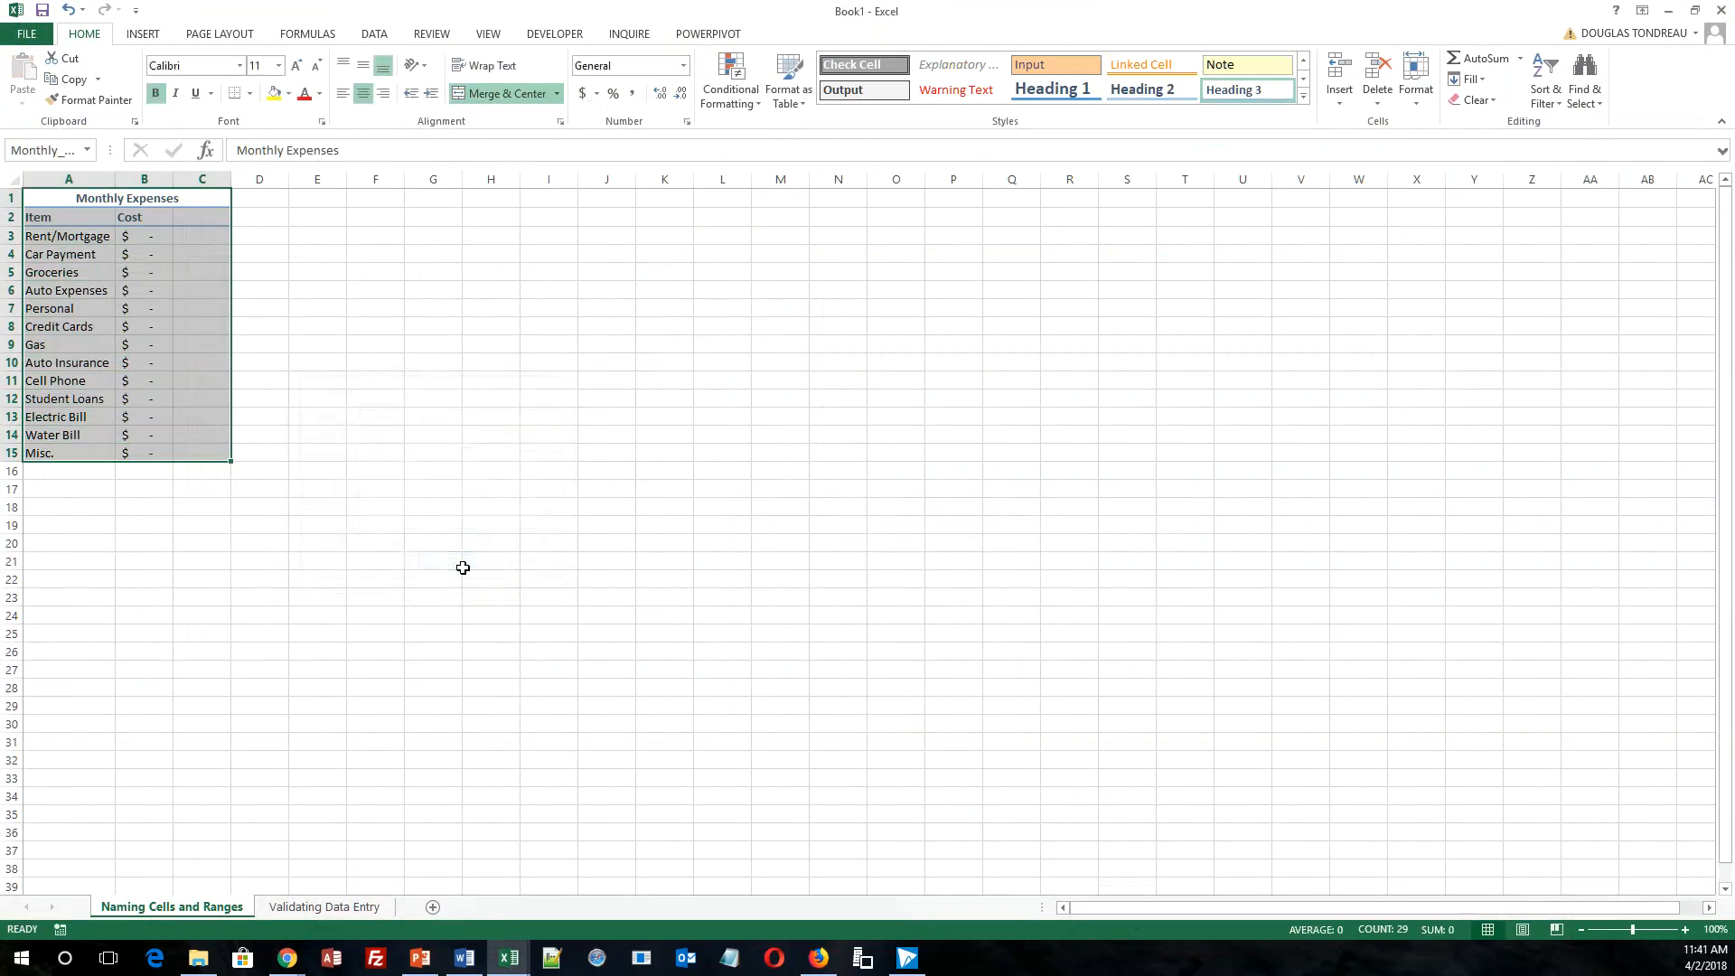
Move the selection to empty cells outside the list, and jump back to the Monthly_Expenses range by its name.
left_click_drag(317, 507, 317, 524)
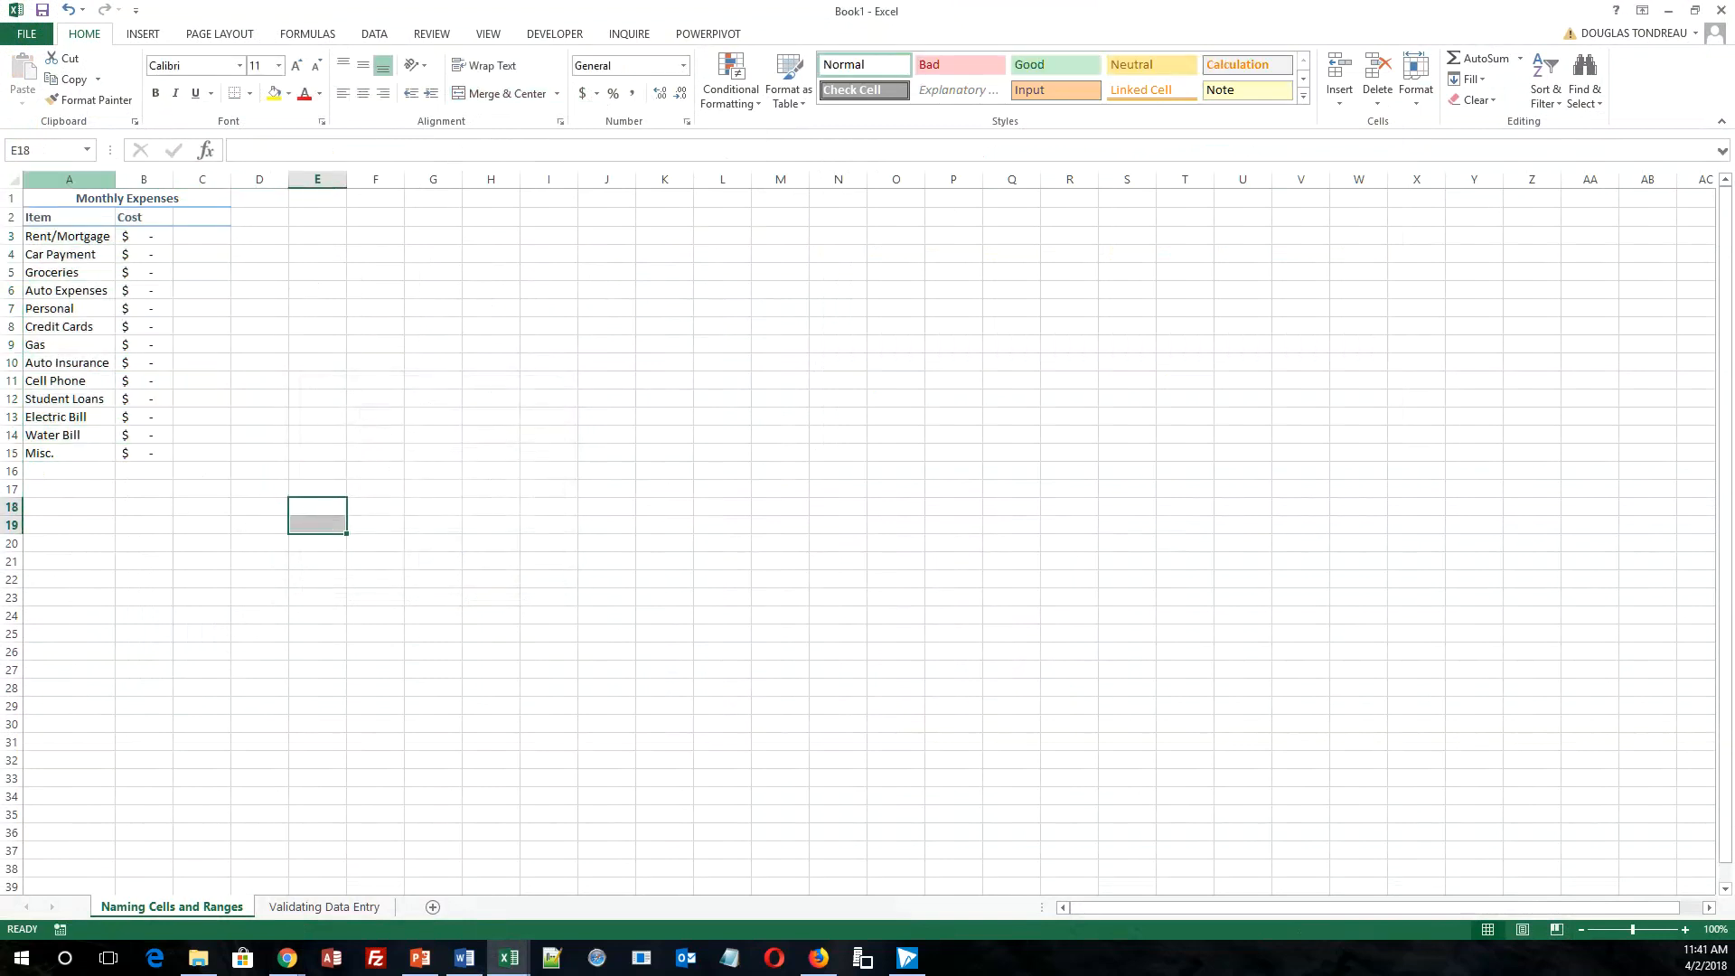
left_click(86, 152)
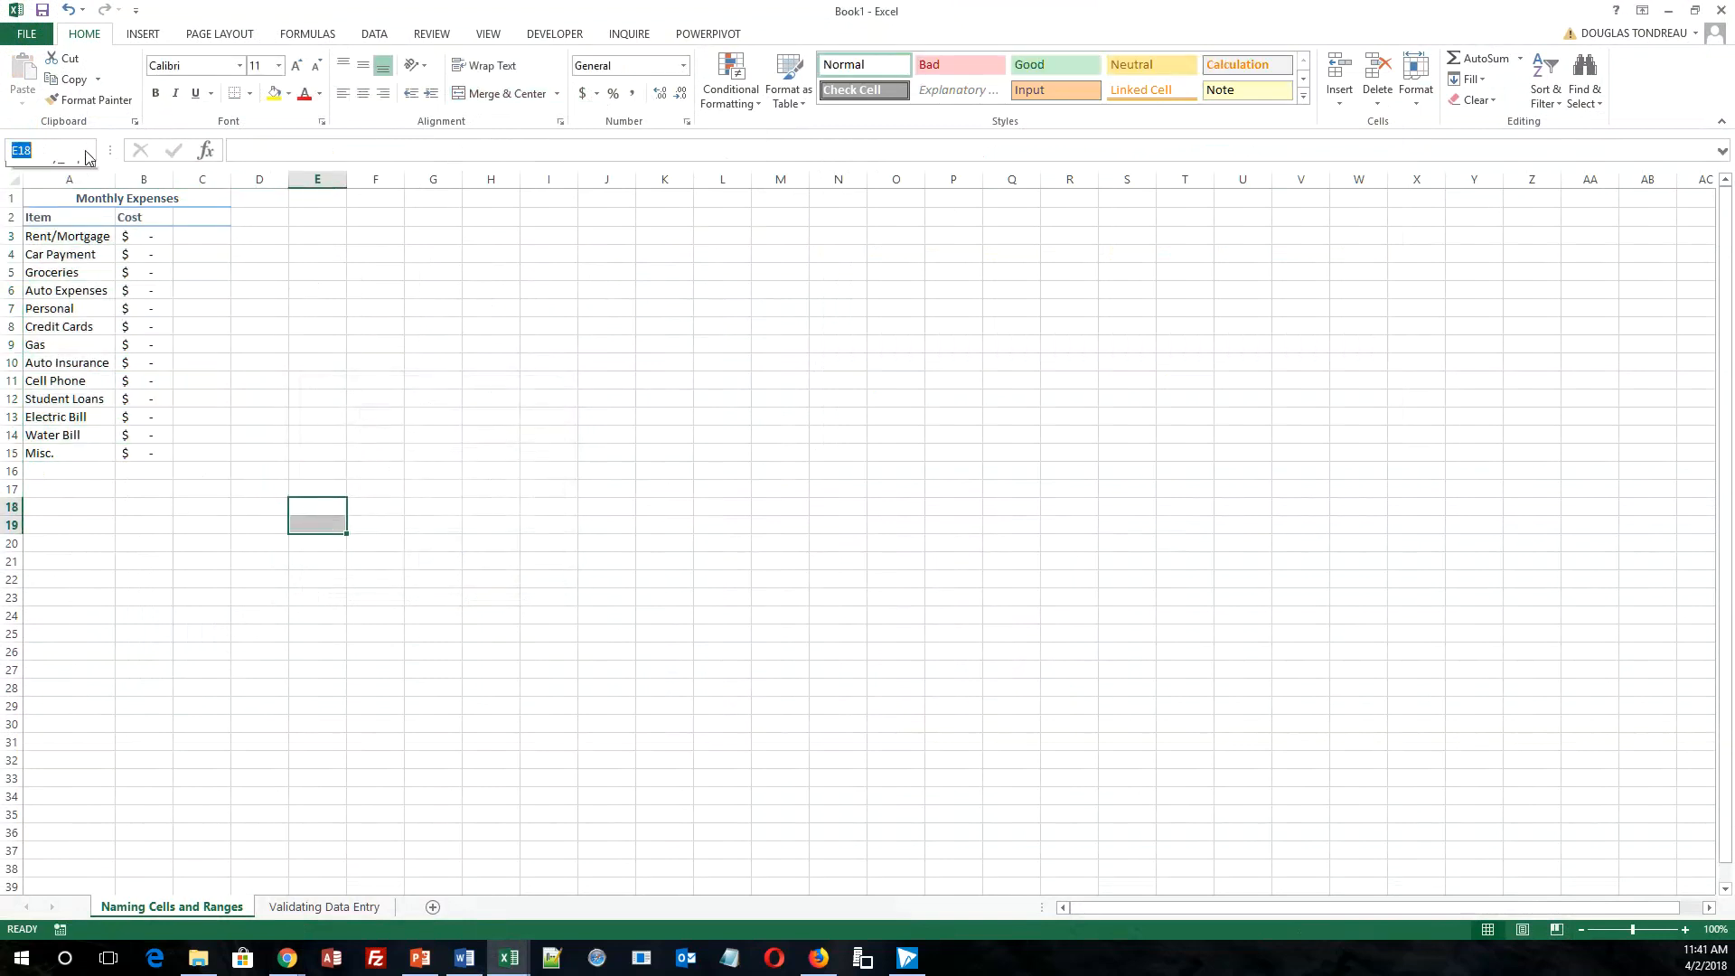
left_click(87, 151)
left_click(62, 170)
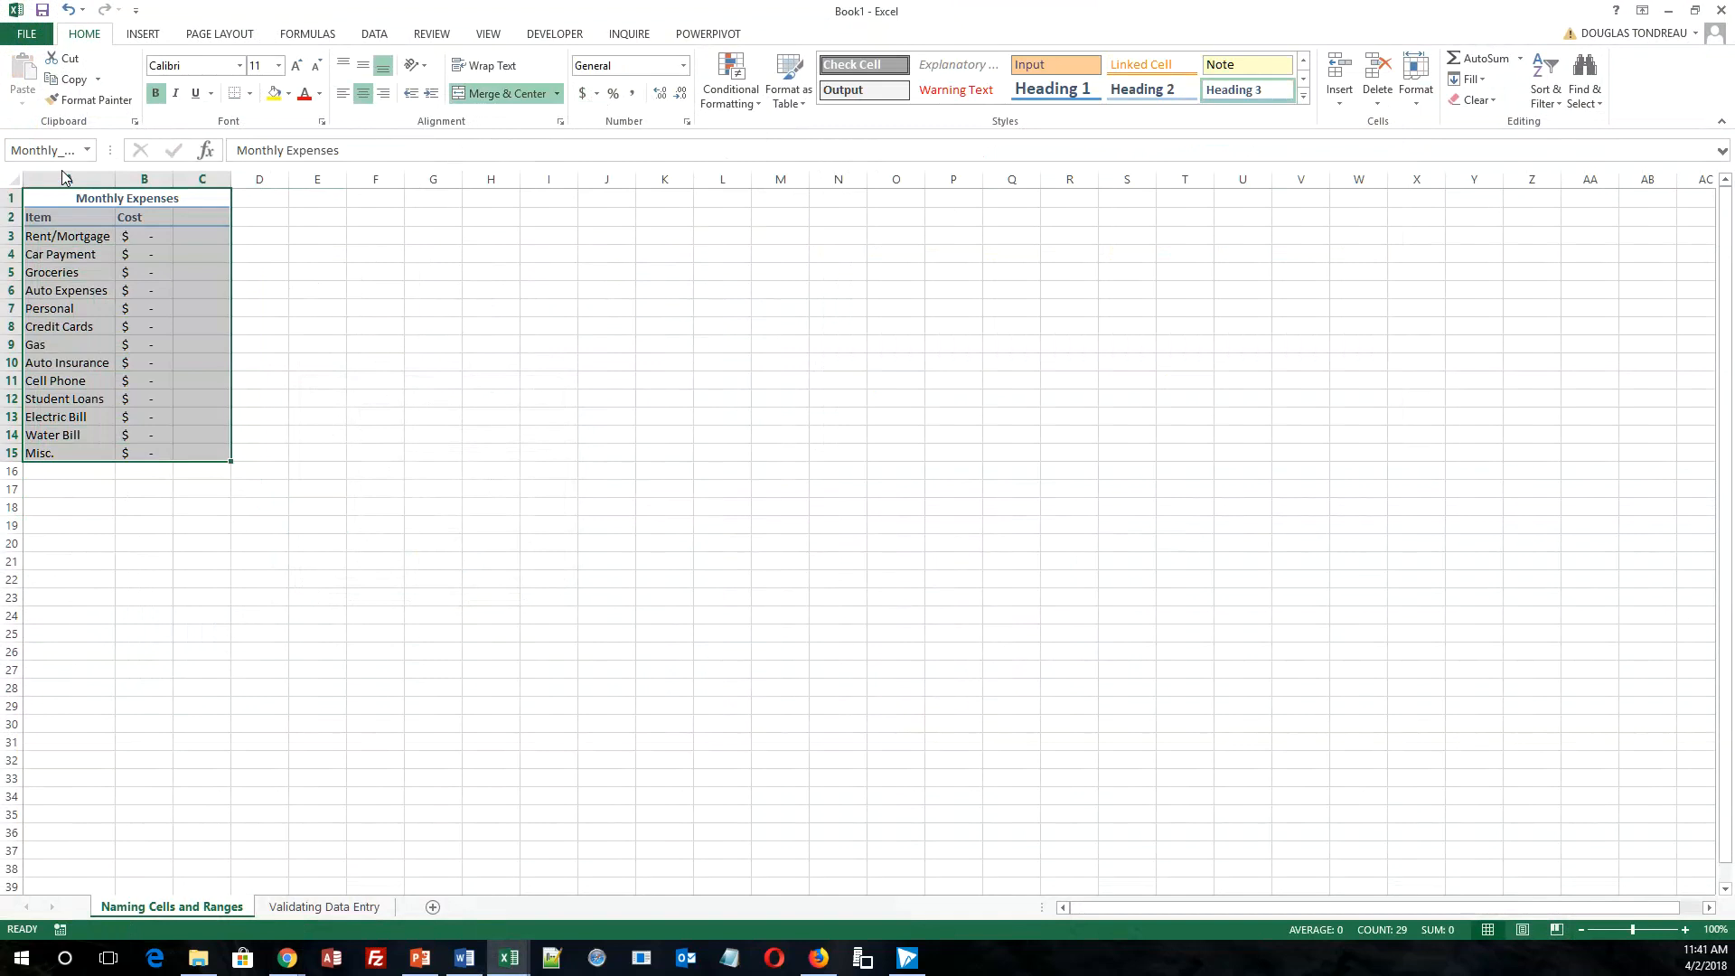
Review the Monthly_Expenses definition in the Name Manager and its edit dialog, closing both without changes.
key("ctrl+F3")
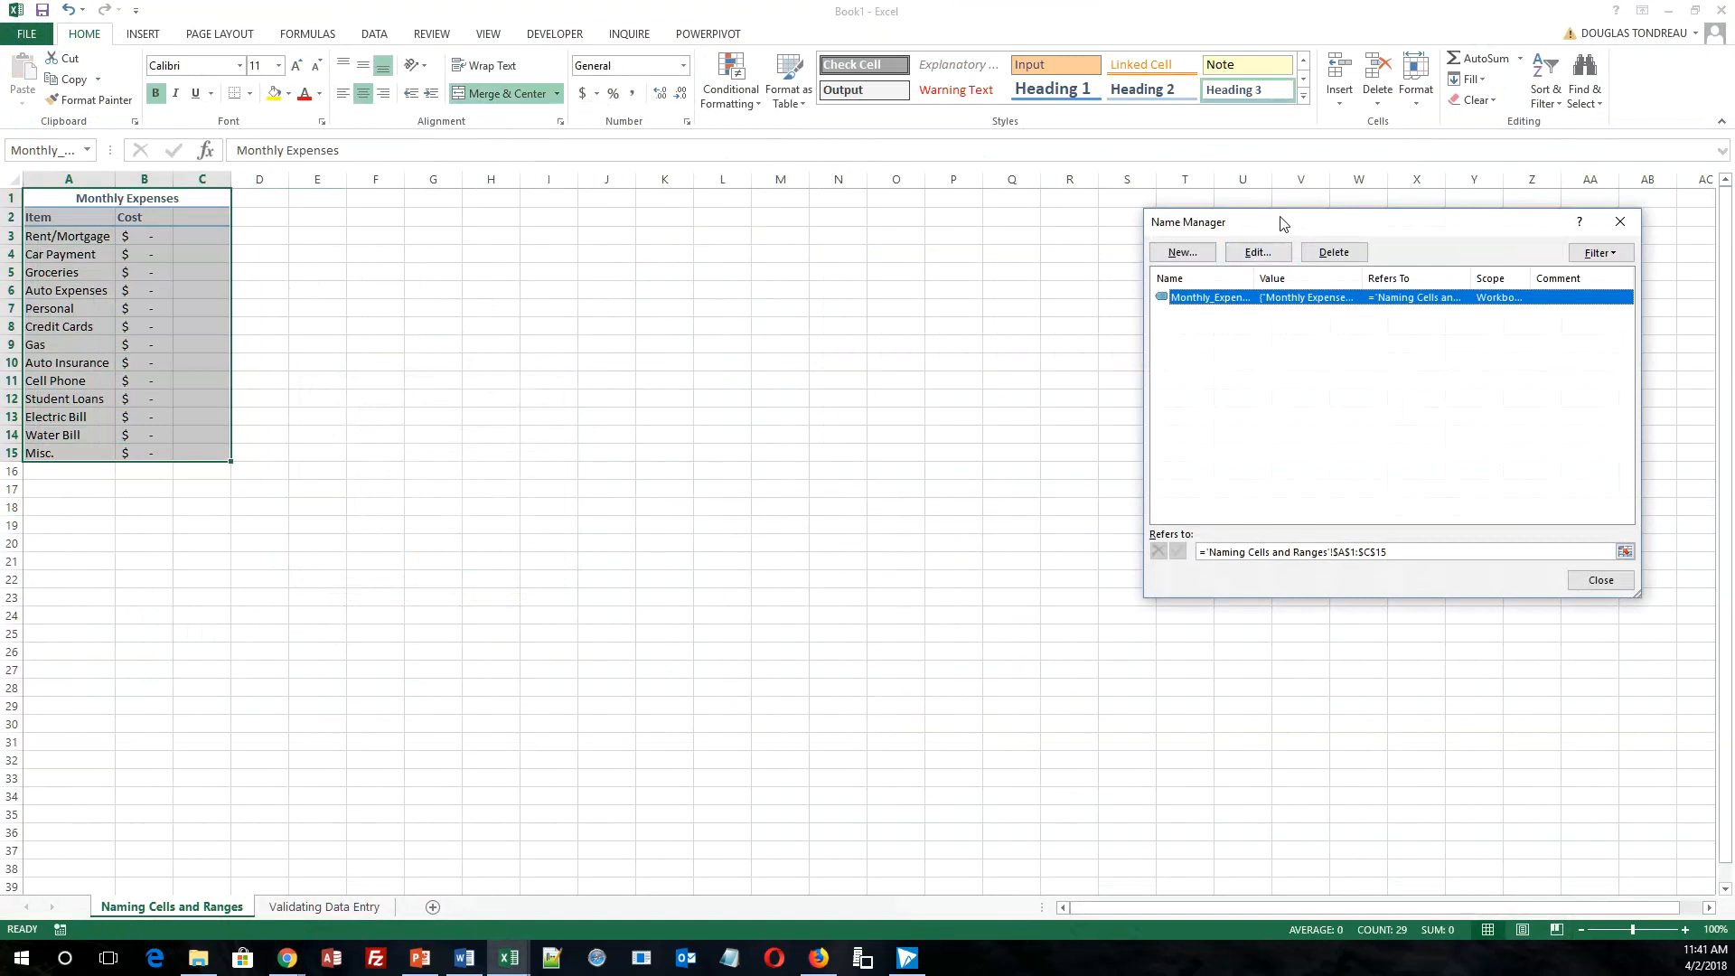
left_click_drag(1273, 222, 474, 246)
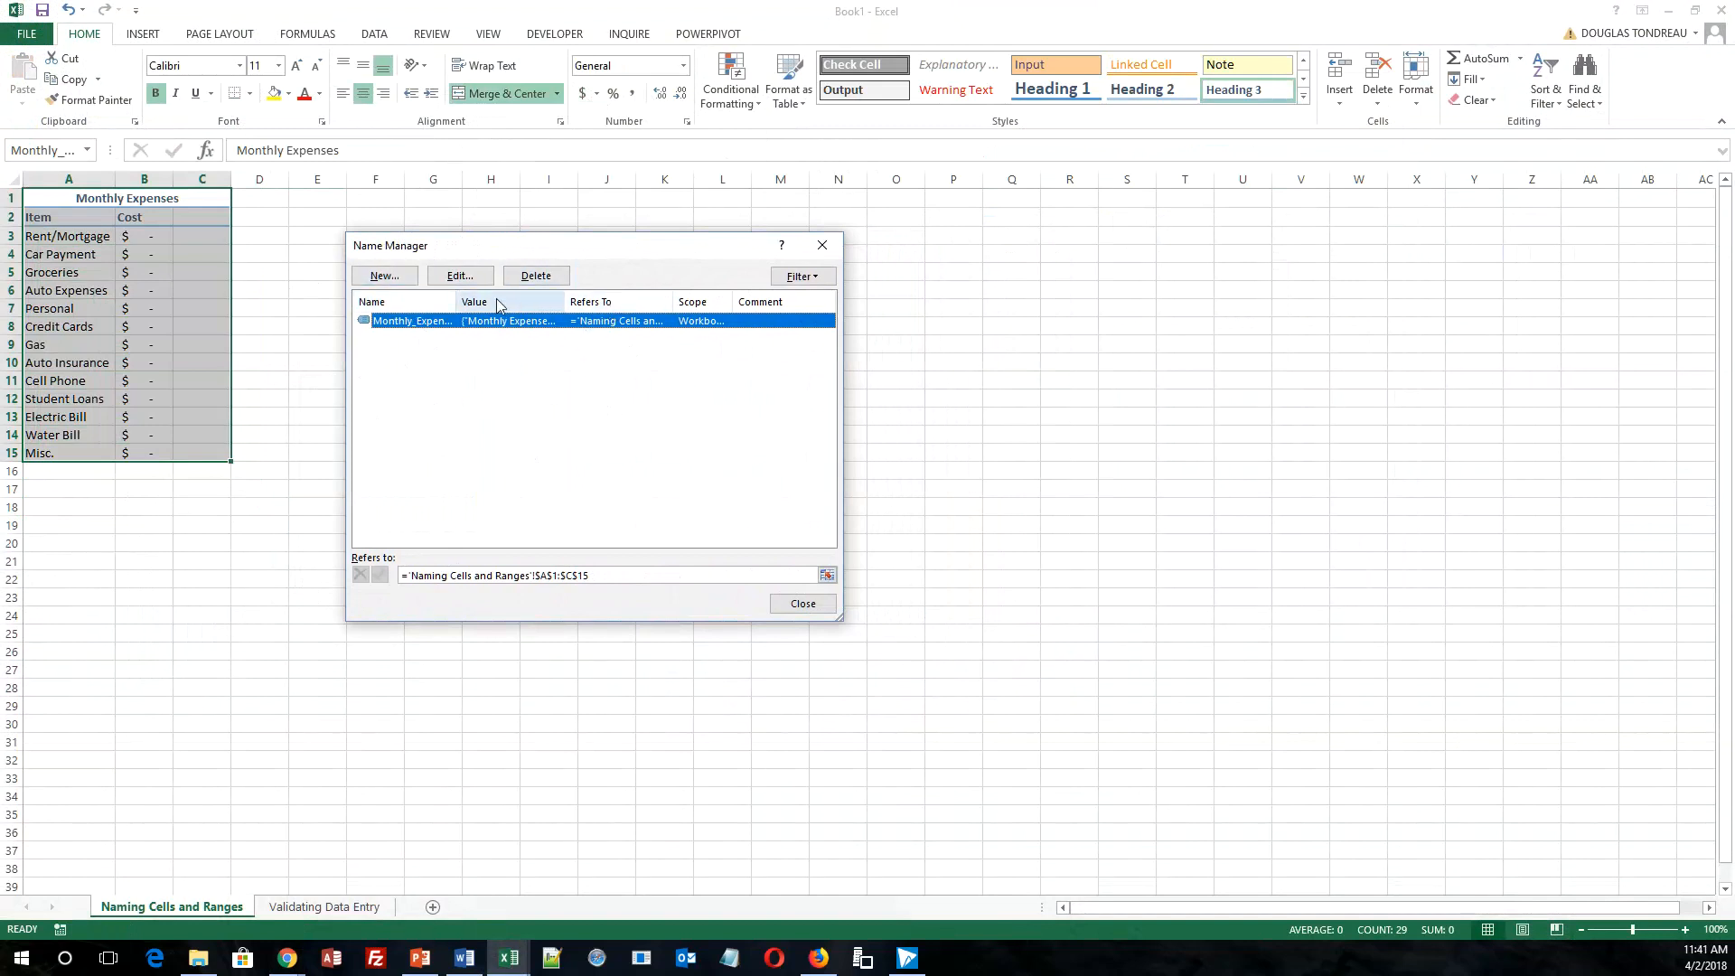
left_click(460, 278)
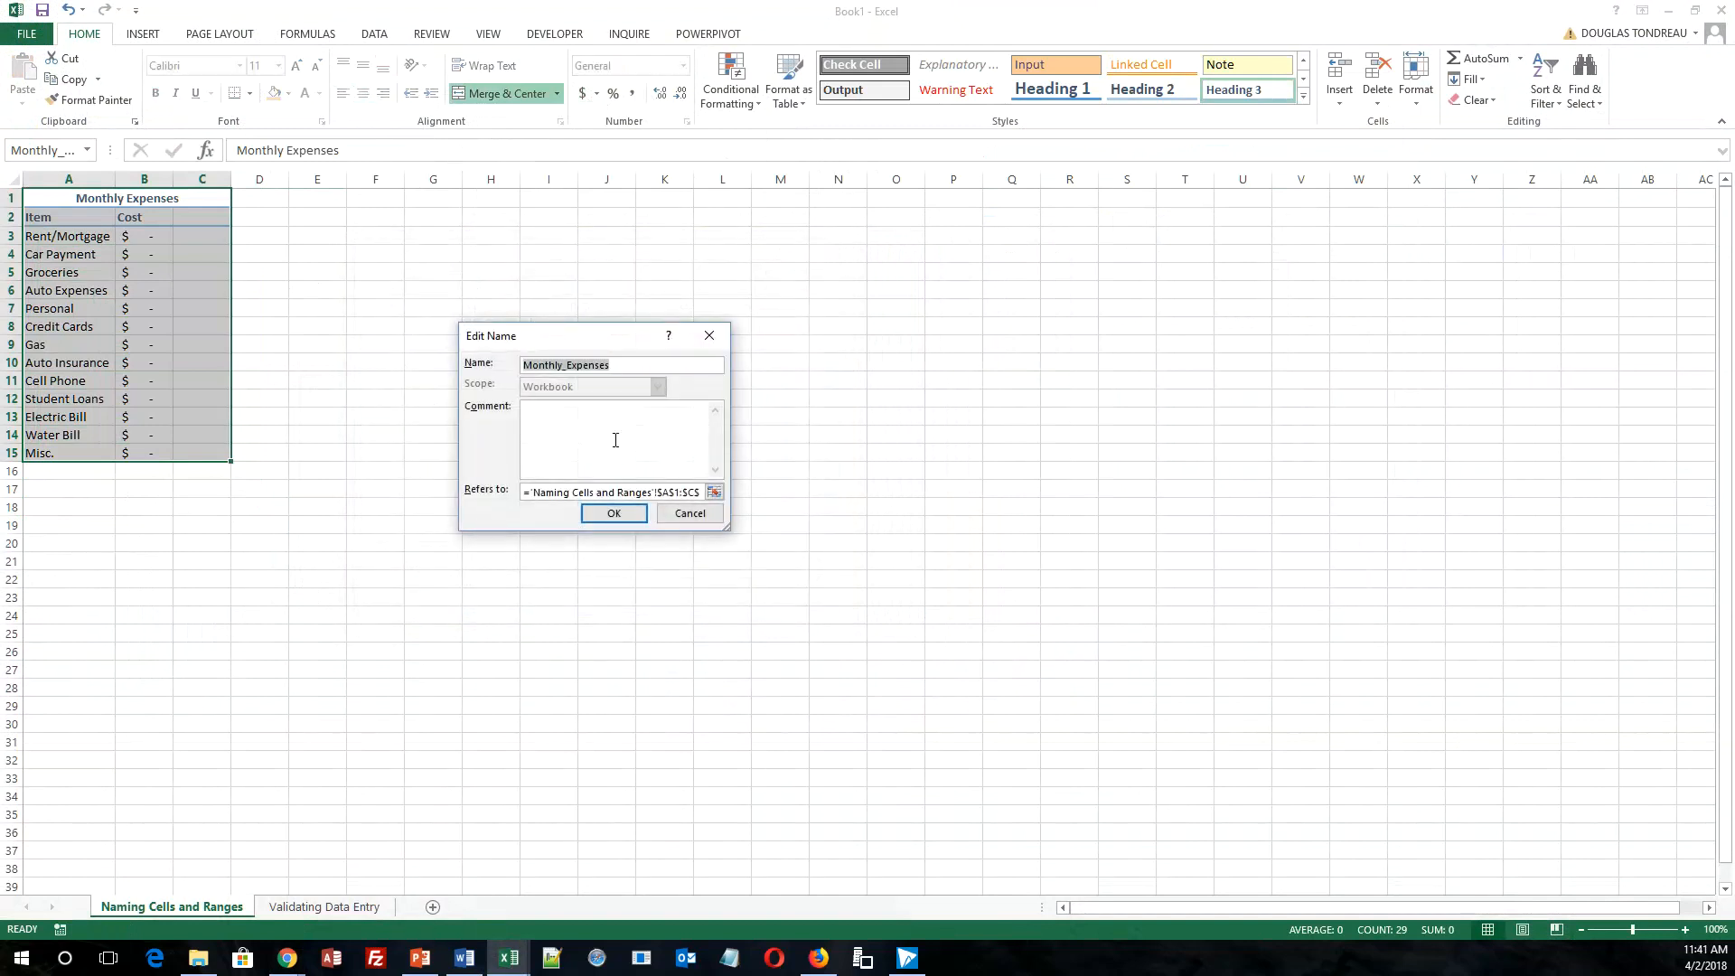
left_click(683, 514)
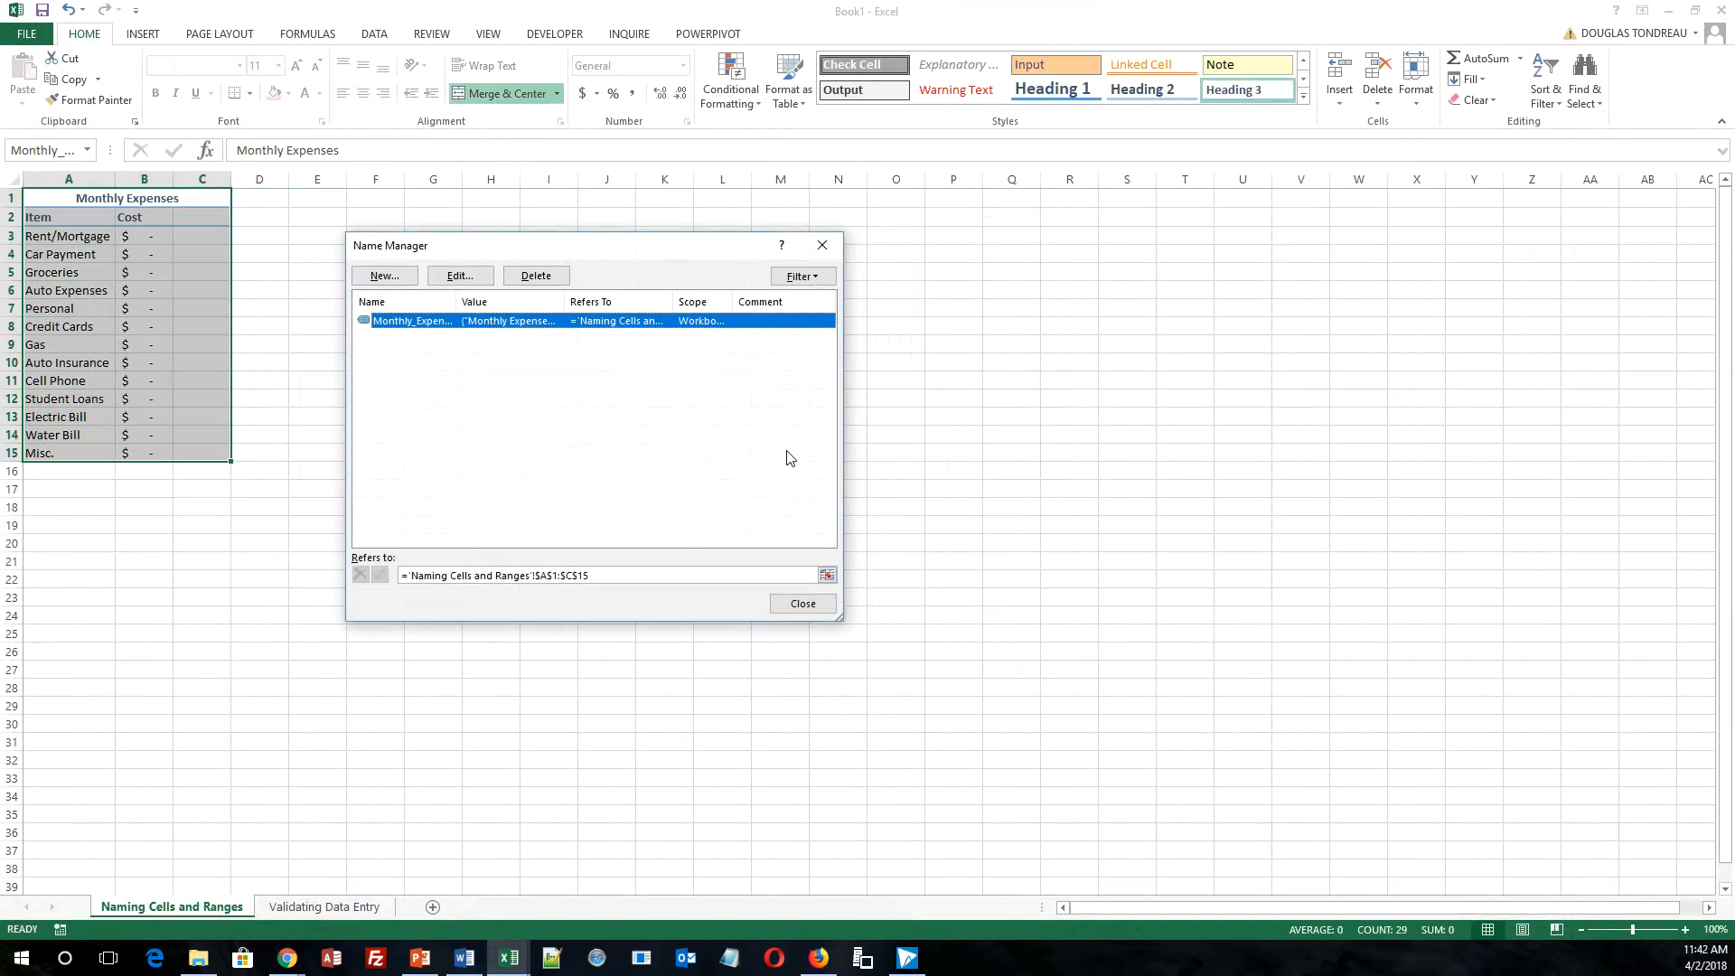
left_click(800, 606)
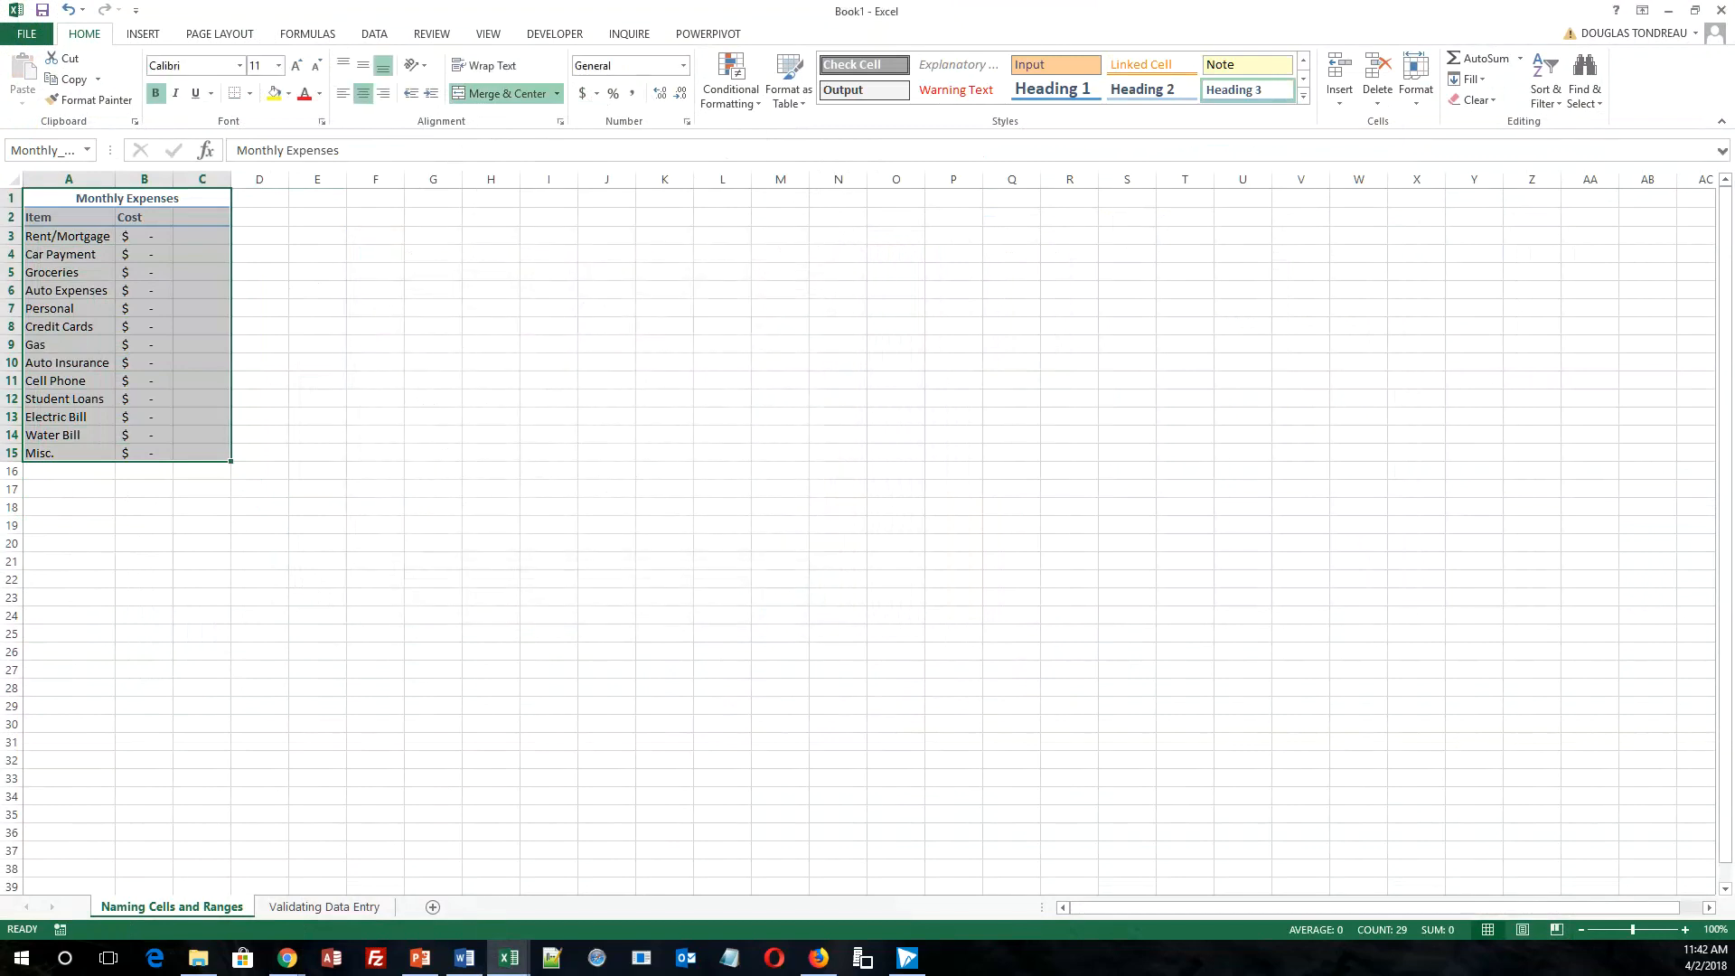